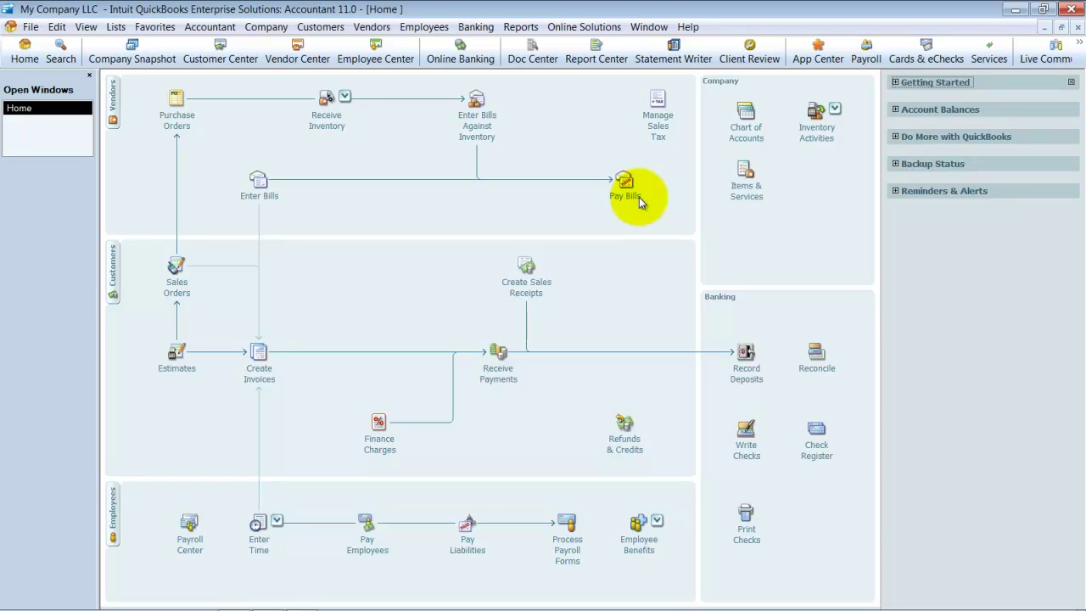
- Open the Balance Sheet Standard report dated as of October 31, 2011
left_click(519, 27)
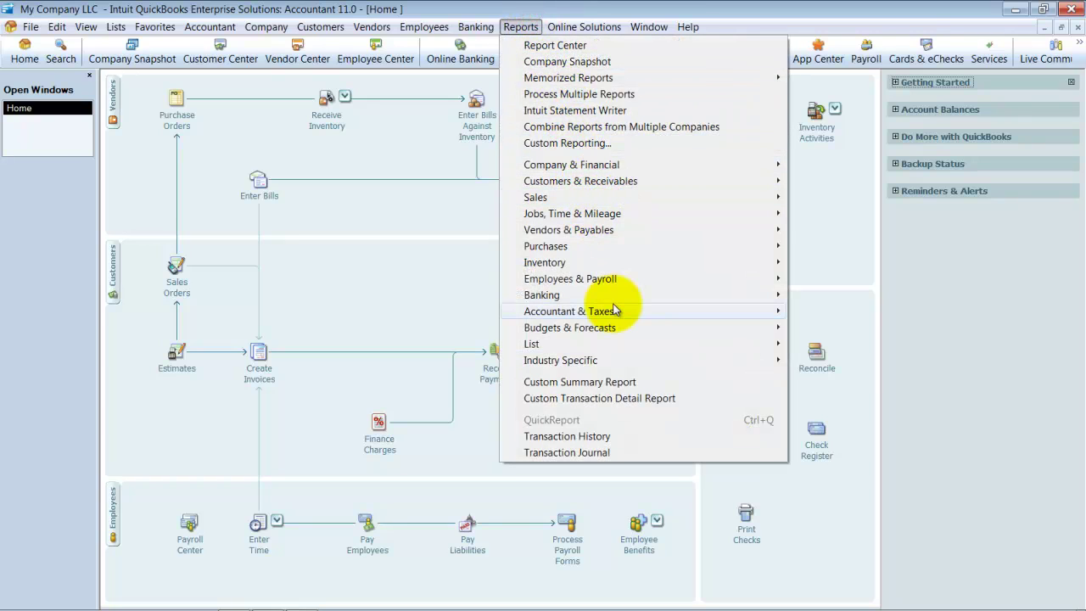
mouse_move(634, 162)
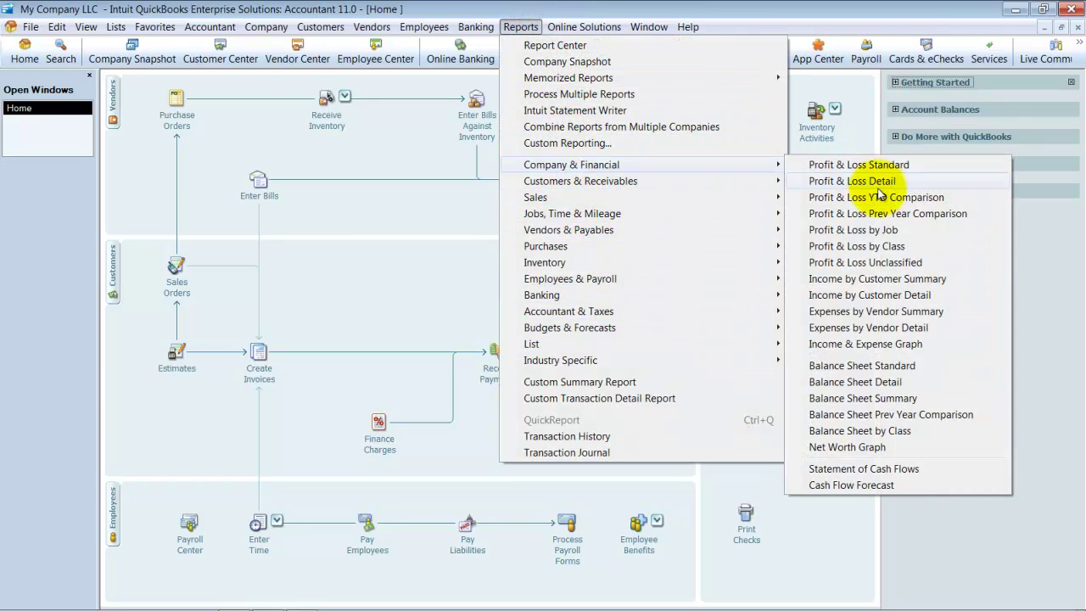
left_click(865, 367)
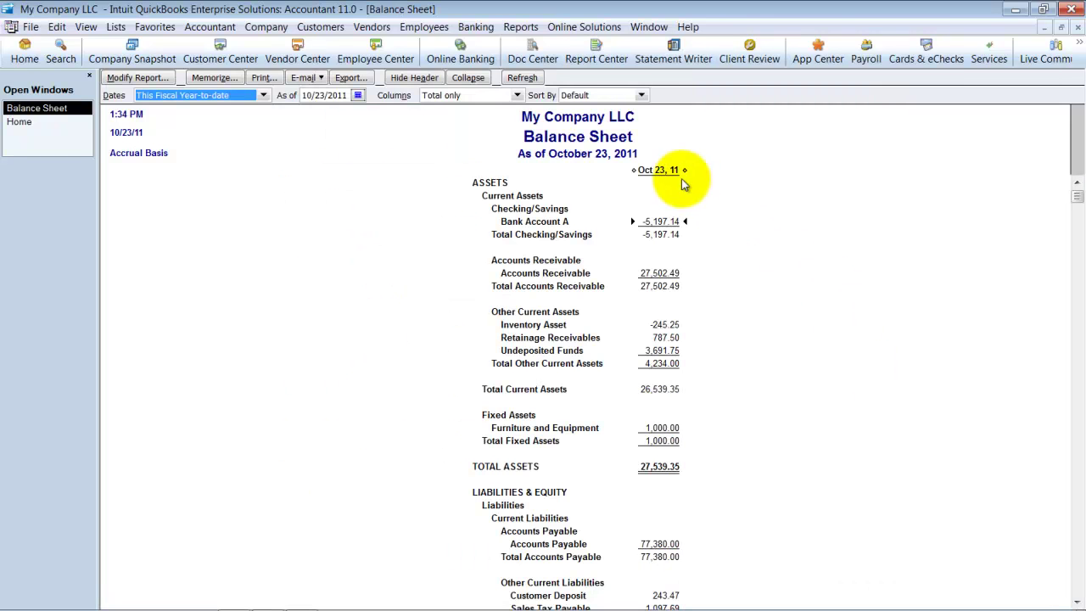
left_click(357, 95)
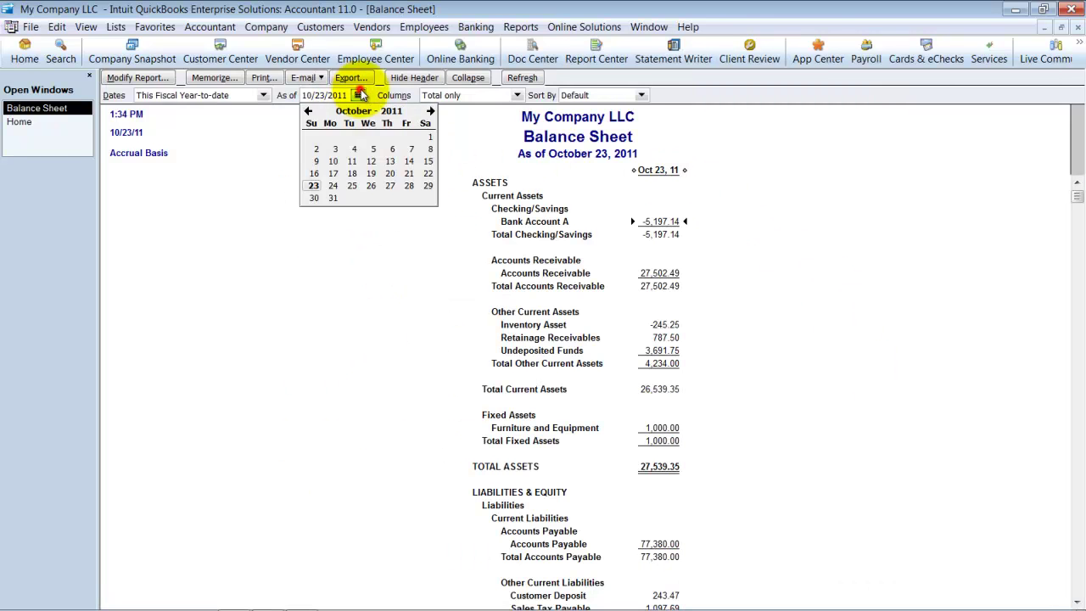
left_click(333, 197)
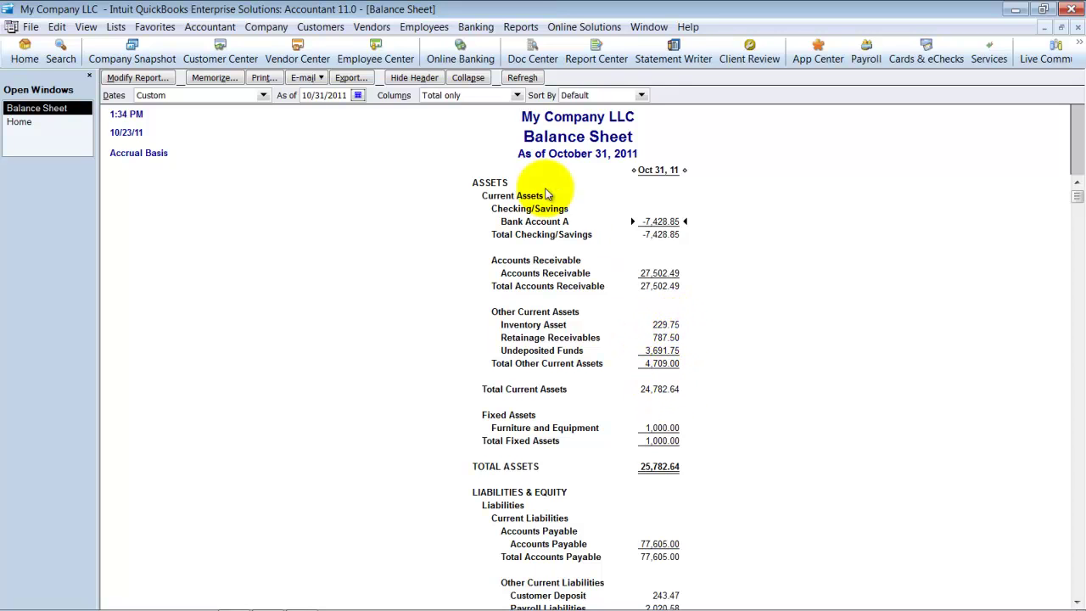
- Open the Inventory Valuation Summary report dated 10/31/2011
left_click(522, 28)
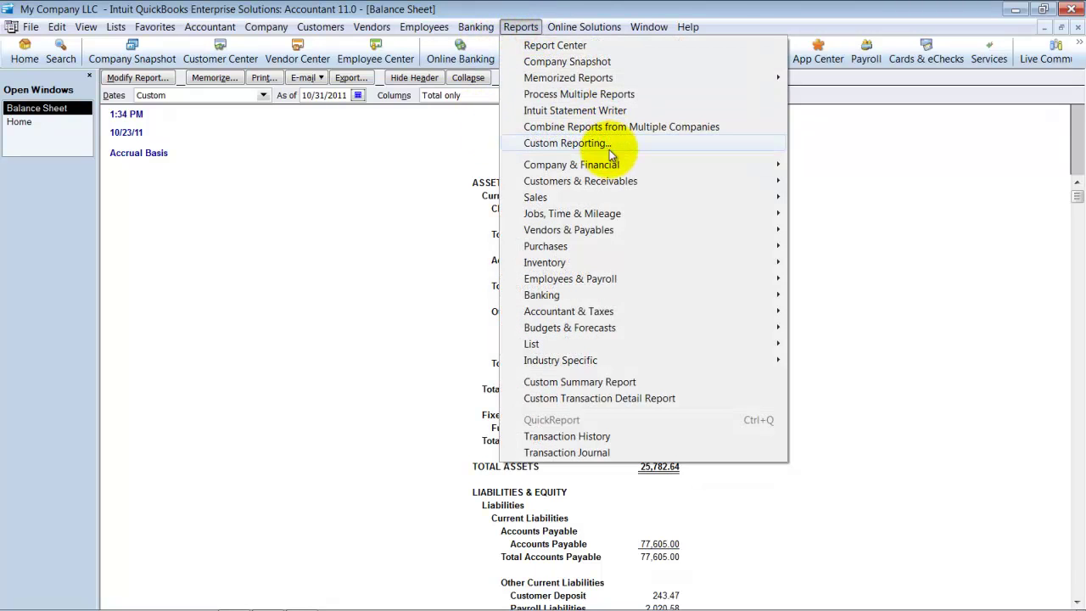
mouse_move(652, 262)
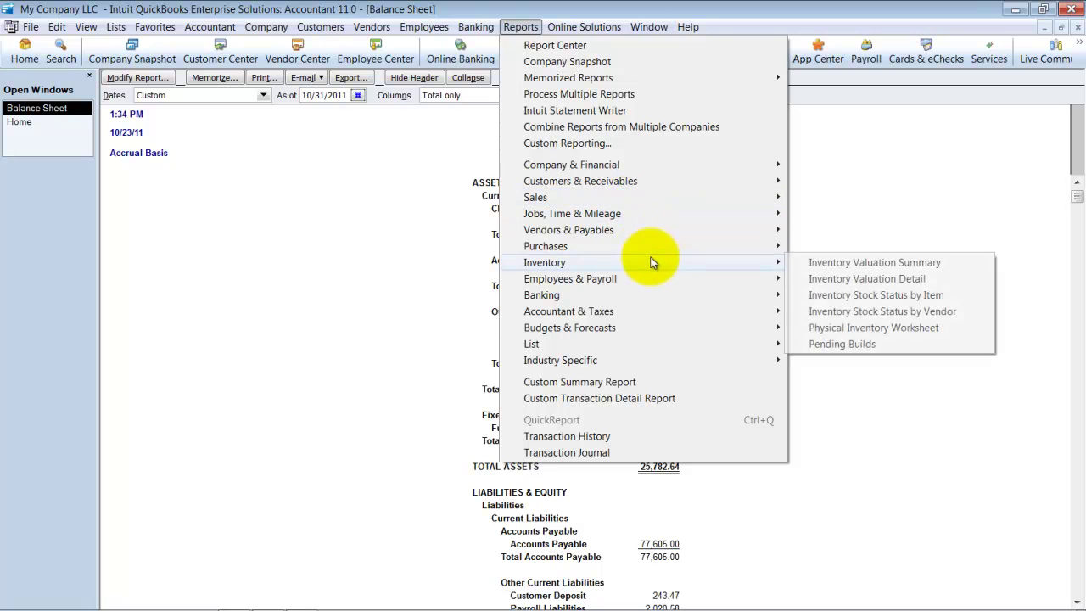
left_click(912, 264)
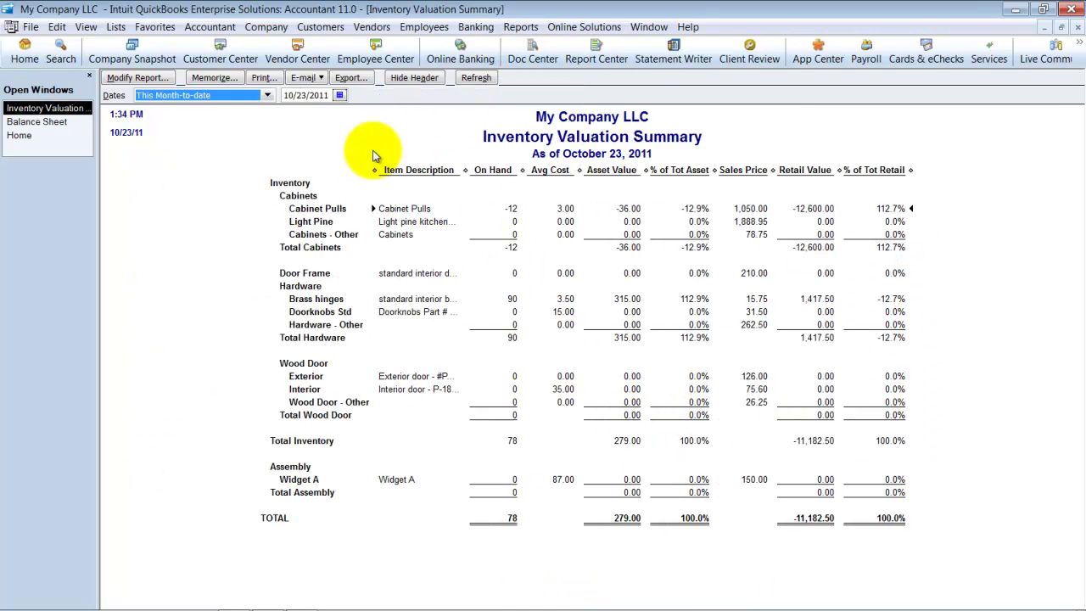
left_click(339, 95)
left_click(310, 196)
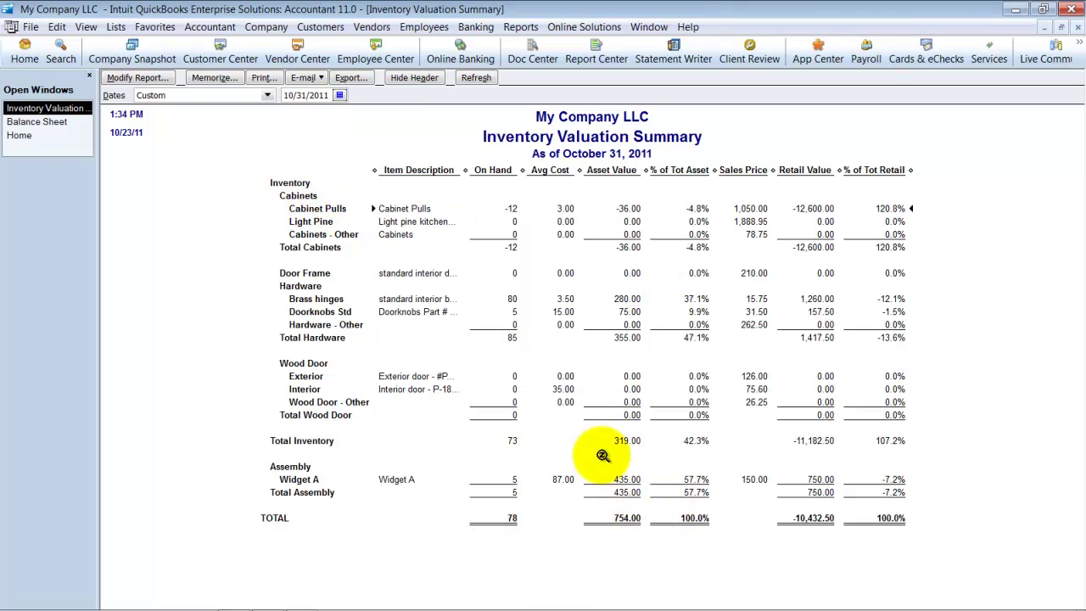
- Compare the 754.00 valuation total with the Balance Sheet's 229.75 Inventory Asset
left_click(627, 523)
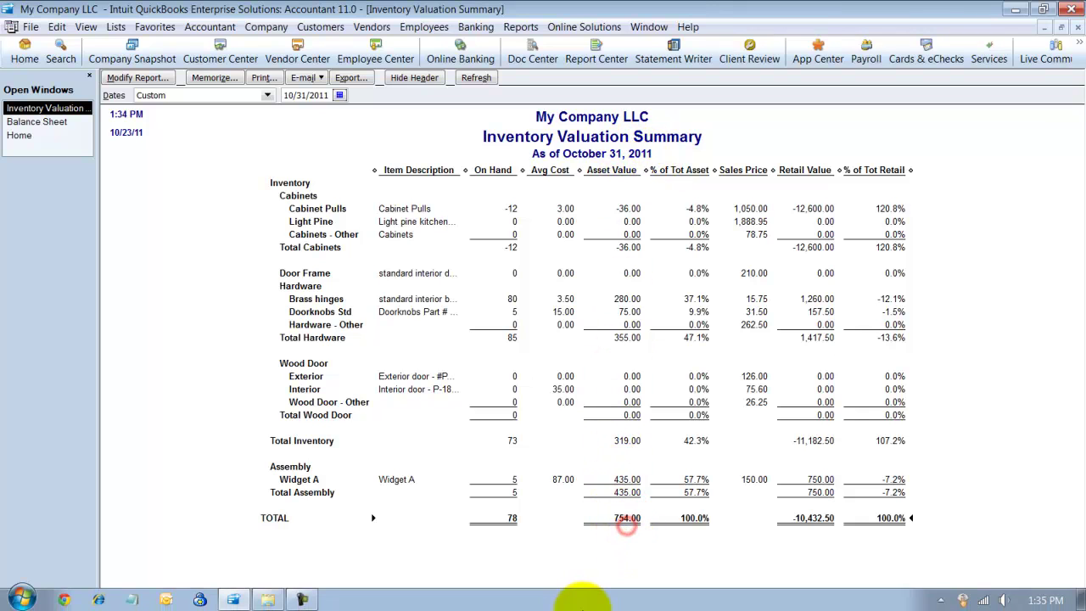
left_click(34, 122)
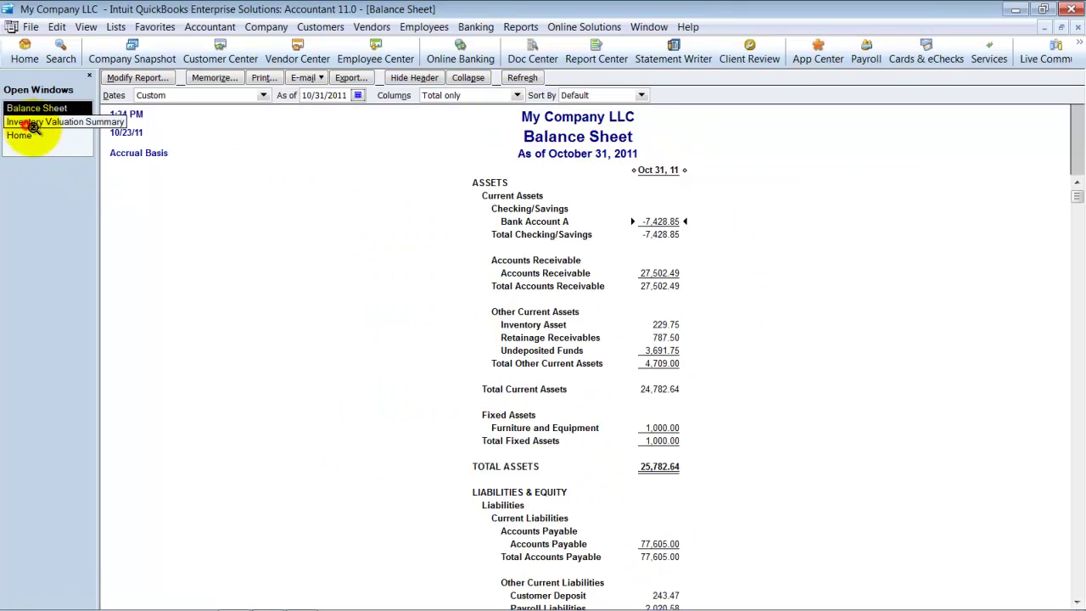
left_click(659, 324)
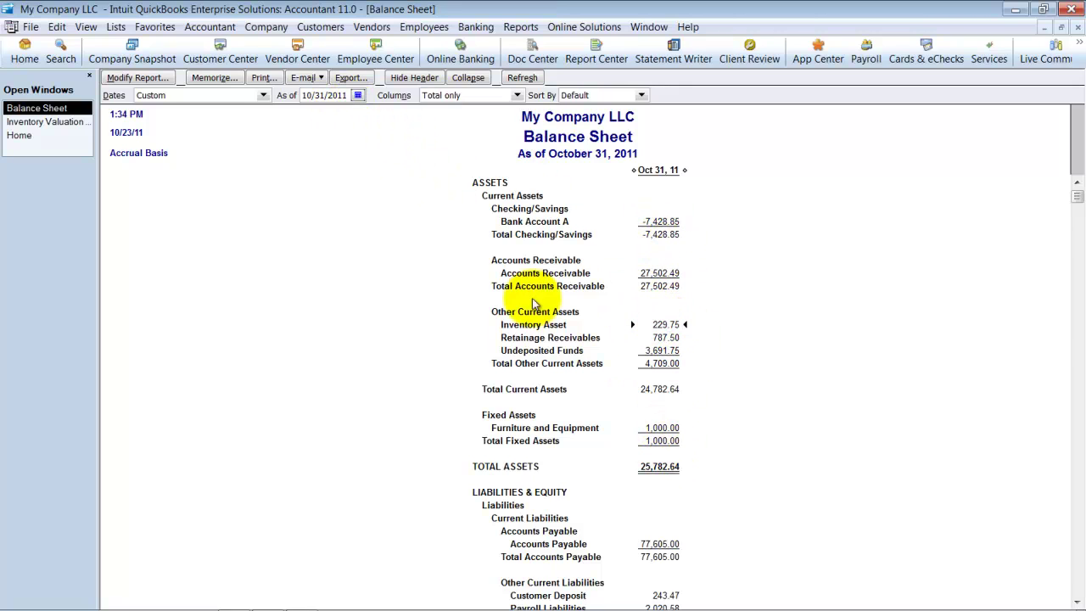
left_click(78, 124)
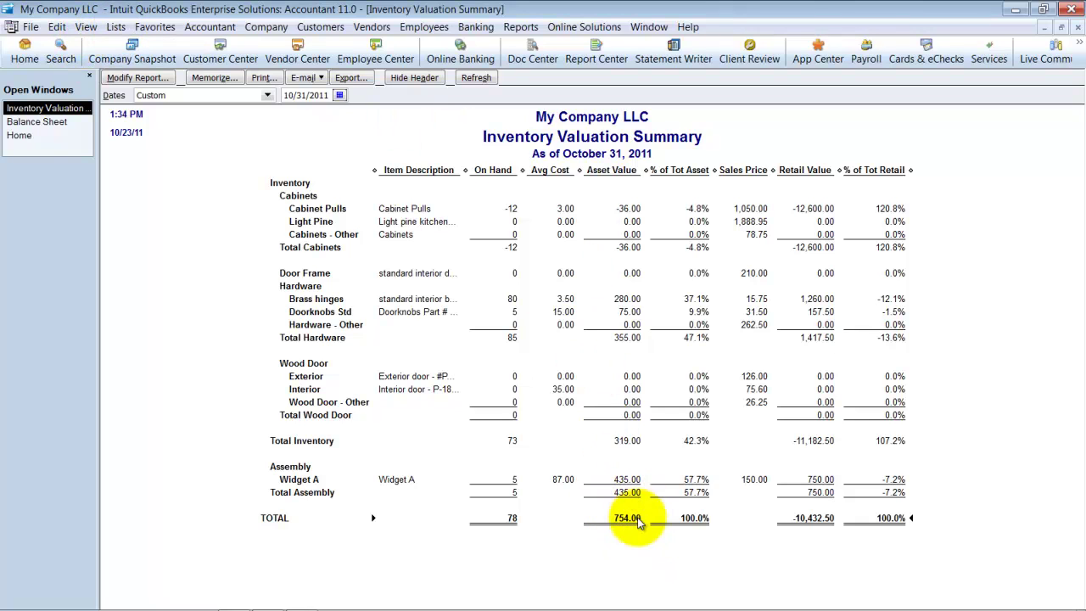
- Drill into the Balance Sheet's Inventory Asset transactions from 01/01/2011 to 10/31/2011
left_click(43, 121)
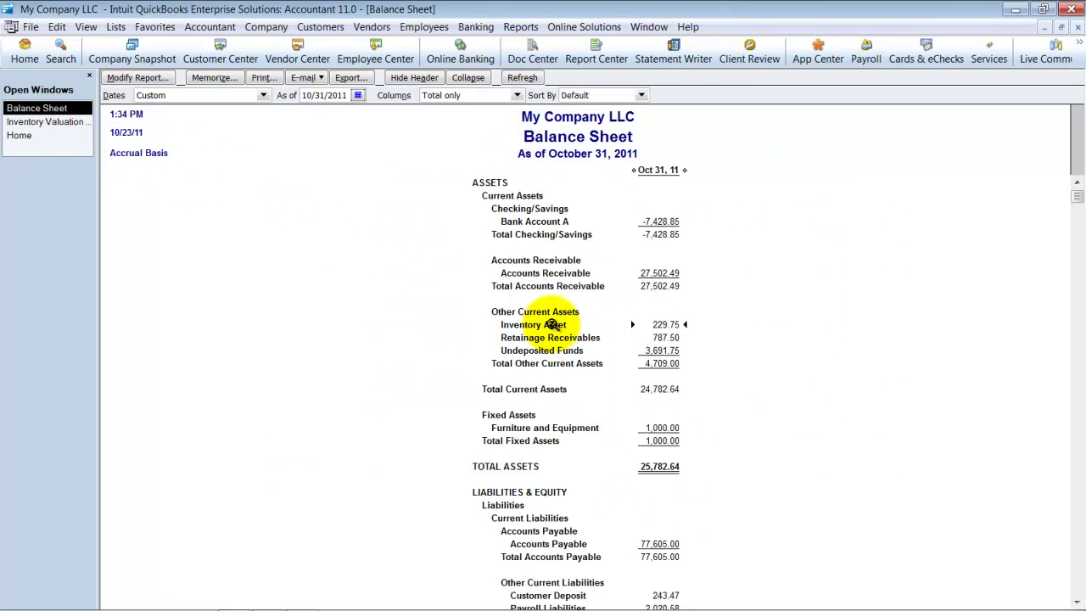
double_click(660, 327)
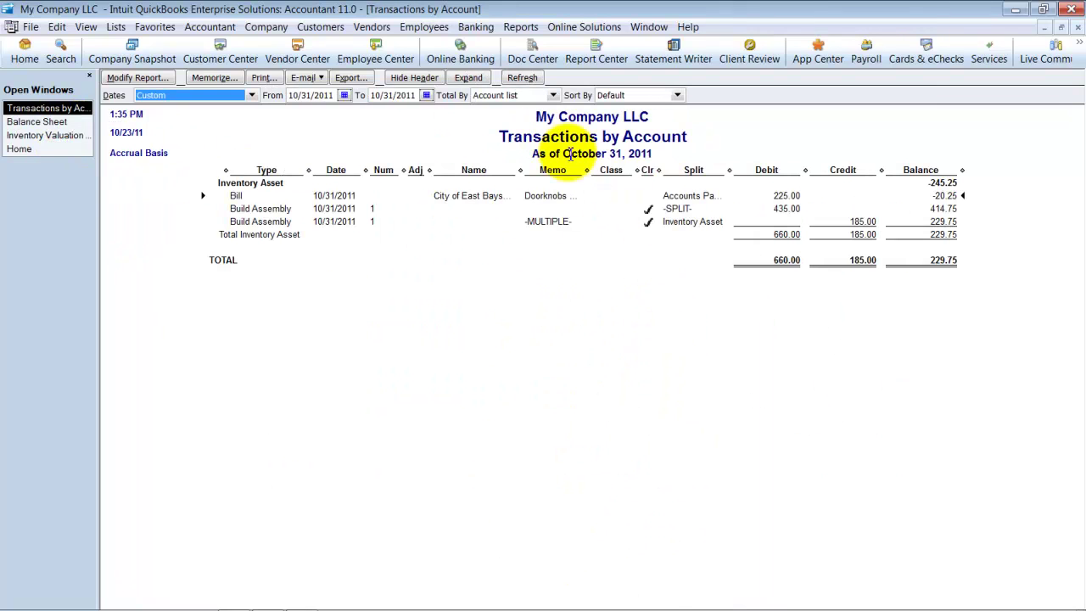
type("01/01/2011")
left_click(485, 382)
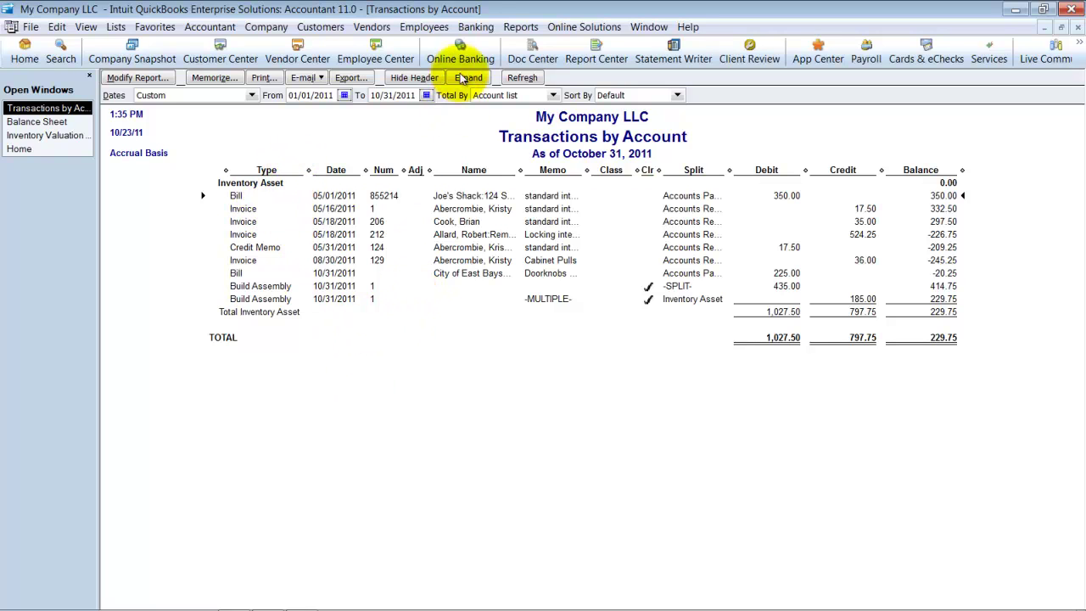
- Start a new check from Bank Account A
left_click(476, 26)
left_click(500, 41)
left_click(175, 348)
- Charge the check's first expense line to Inventory Asset, then close the check without recording it
left_click(197, 348)
scroll(172, 474, "up", 3)
scroll(172, 474, "up", 12)
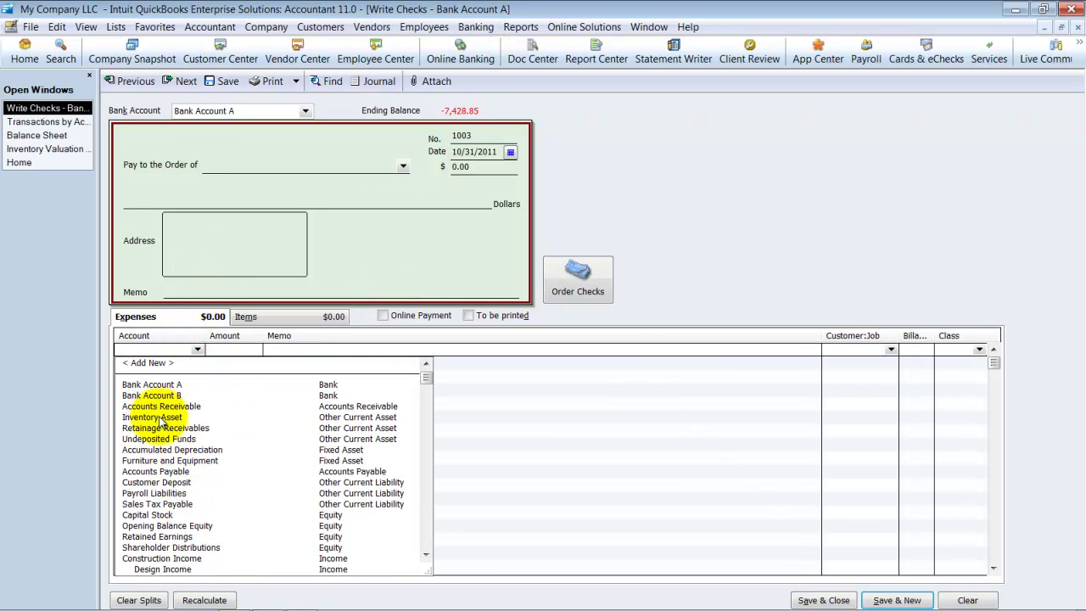
left_click(151, 417)
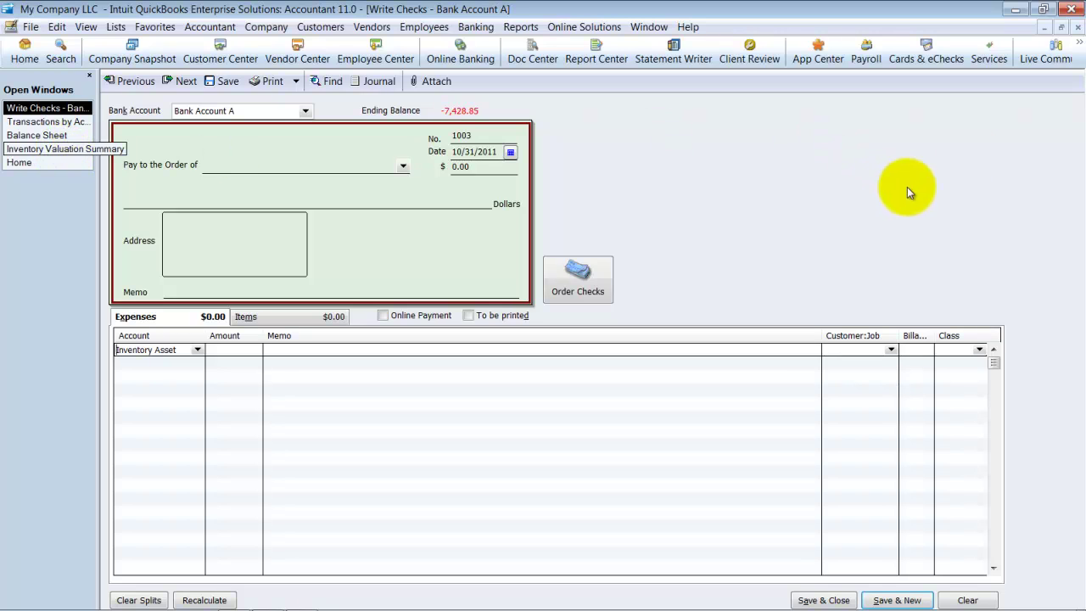
left_click(1077, 27)
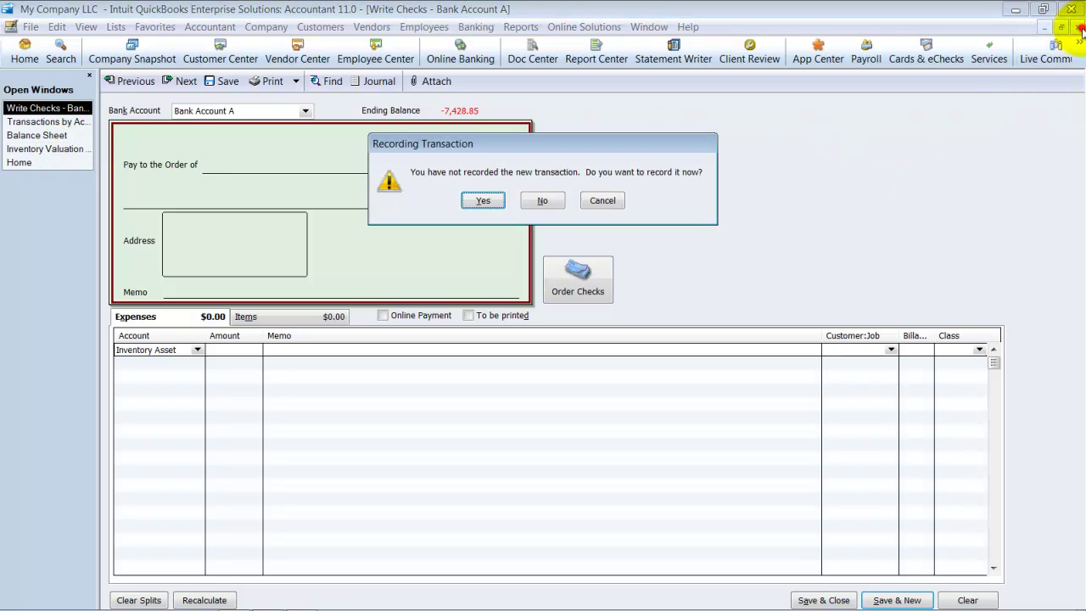
left_click(540, 201)
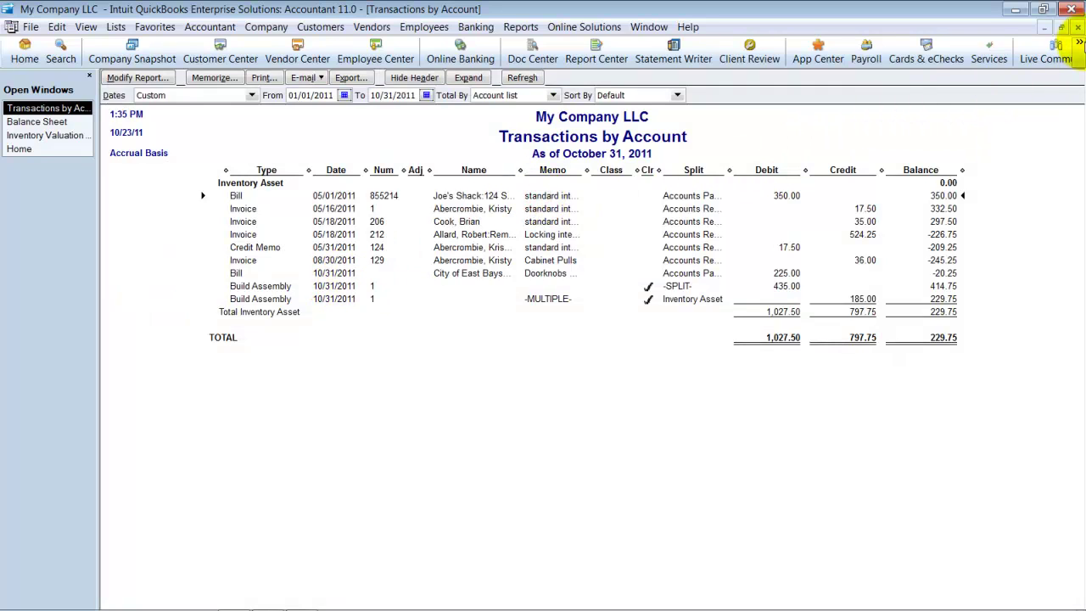
- Close the report and open the Item List with inactive items shown, sorted by inactive status
left_click(1077, 26)
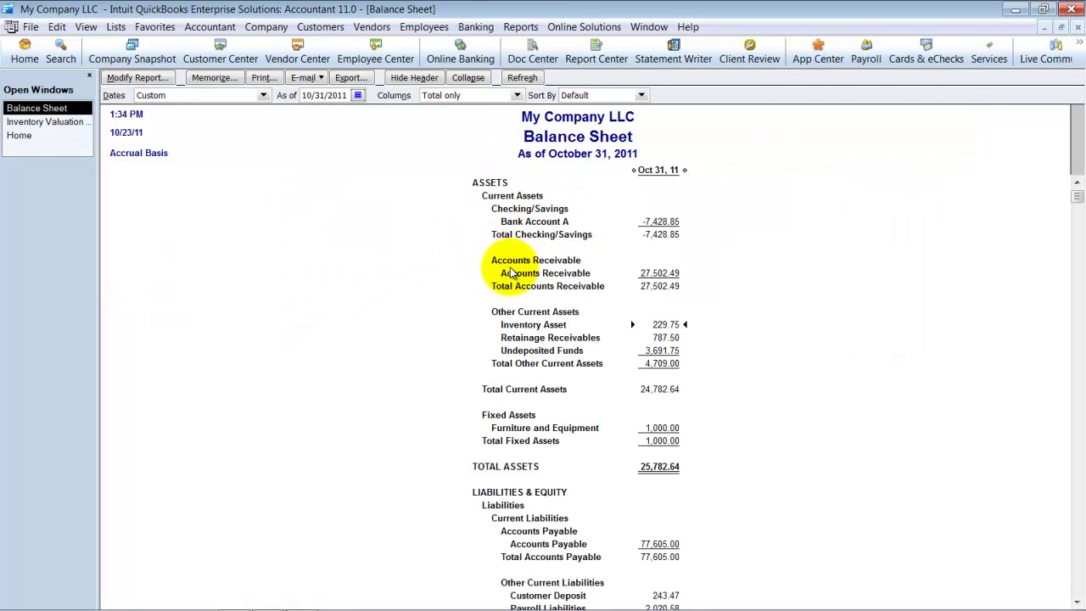
left_click(115, 26)
left_click(136, 59)
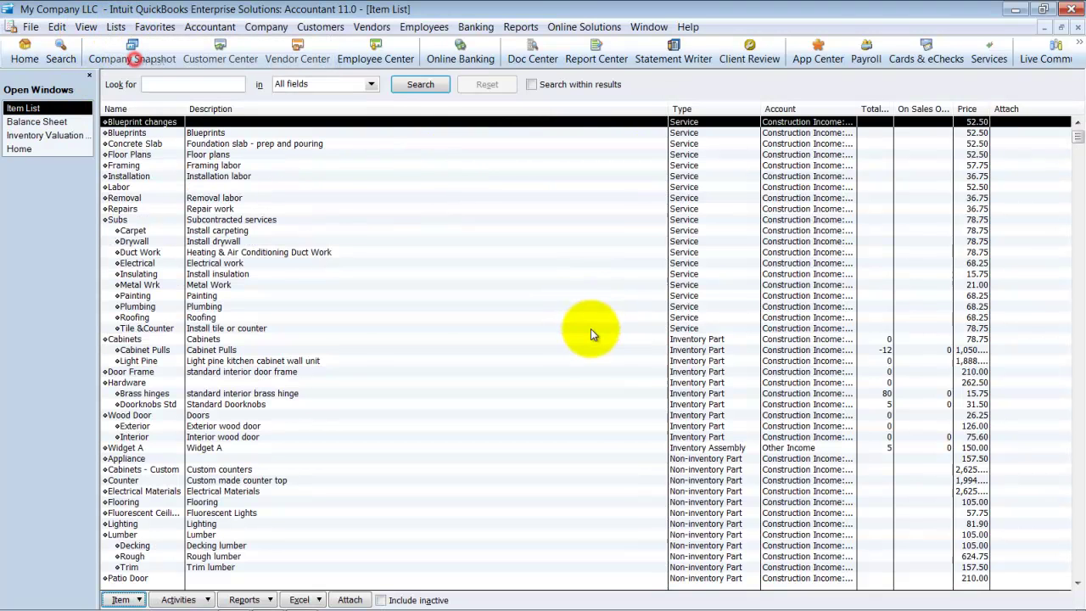
left_click(121, 599)
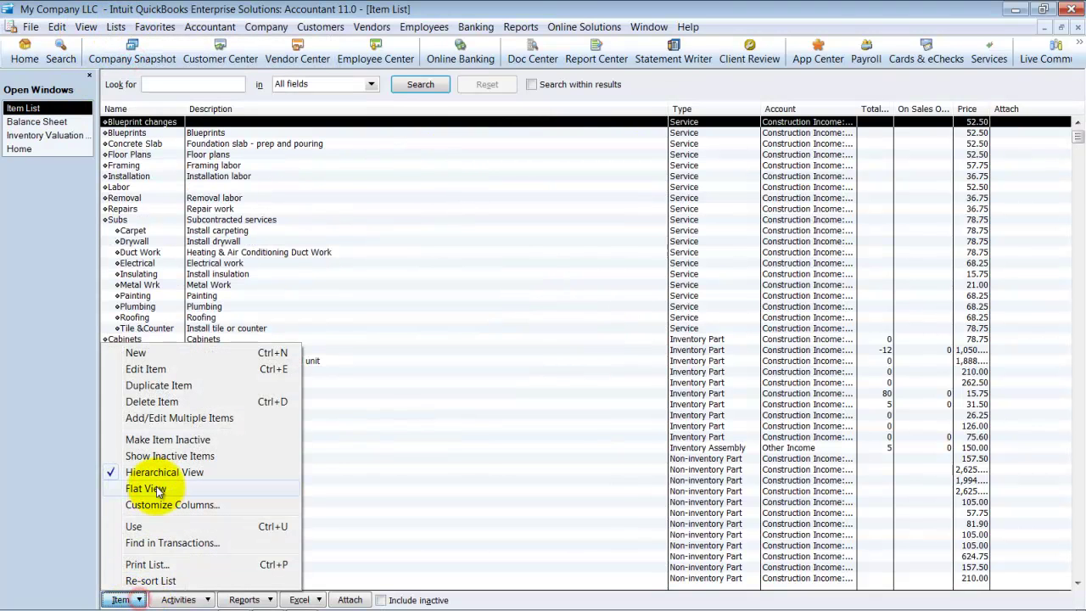
left_click(159, 456)
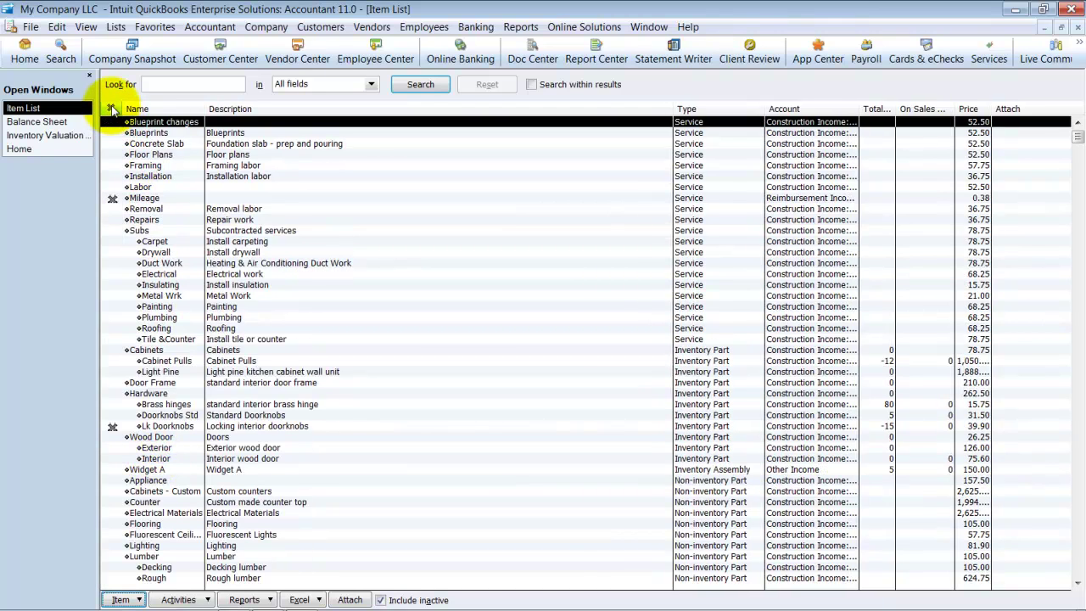
left_click(112, 109)
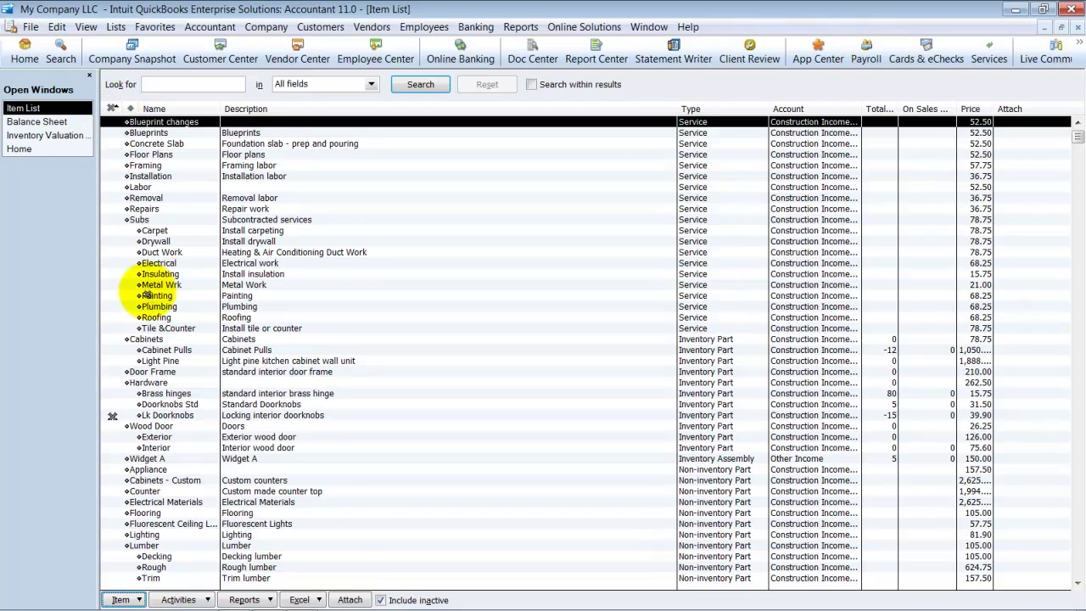
scroll(149, 295, "down", 4)
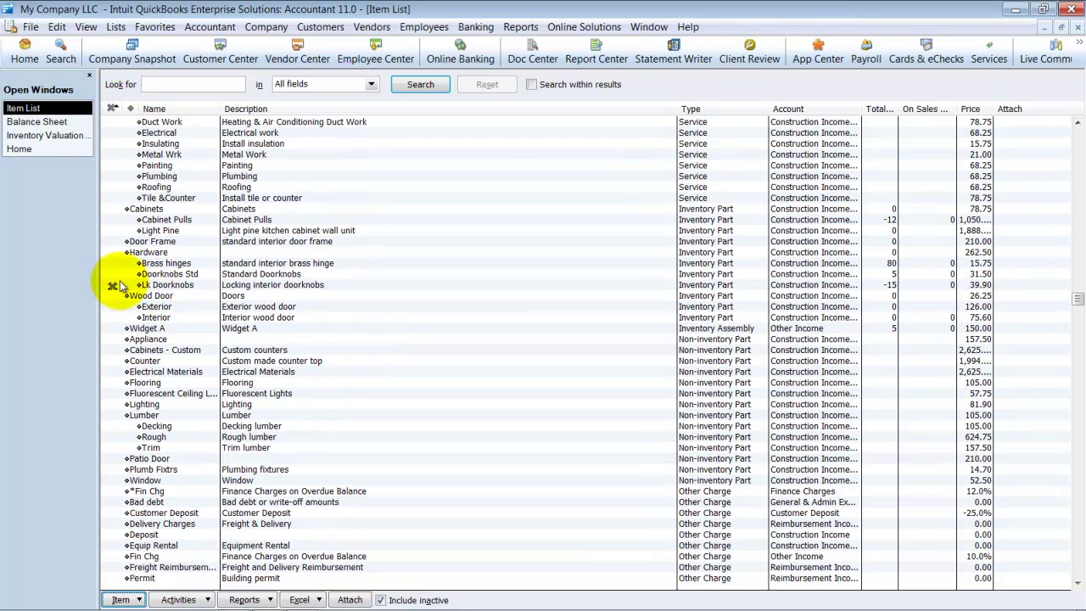
- Select the inactive Lk Doorknobs item and widen the Total Quantity column to read its -15
left_click(146, 287)
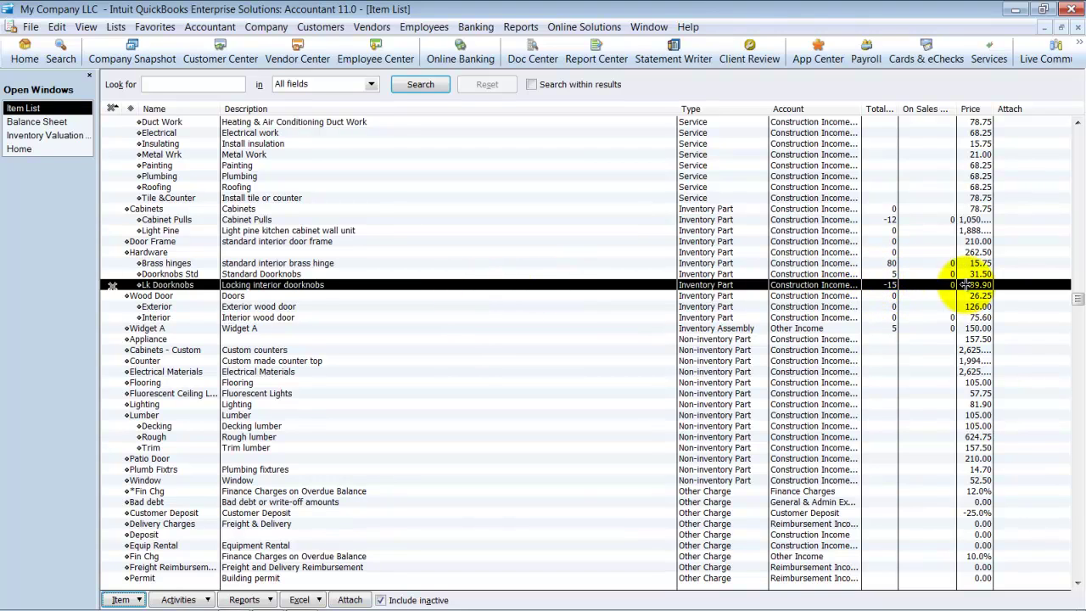
left_click_drag(899, 109, 914, 110)
right_click(572, 111)
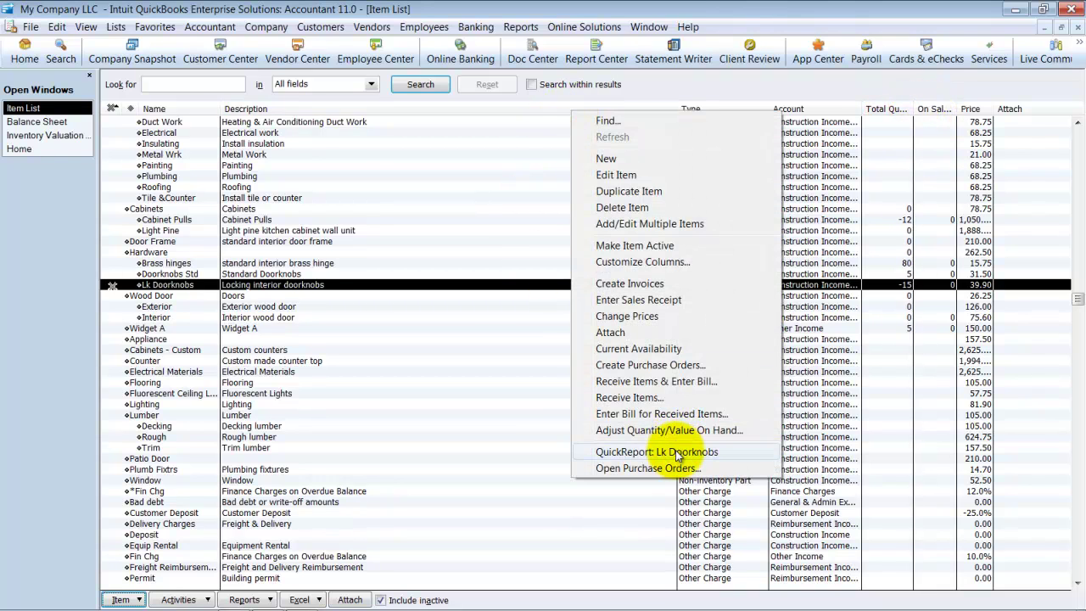
left_click(416, 287)
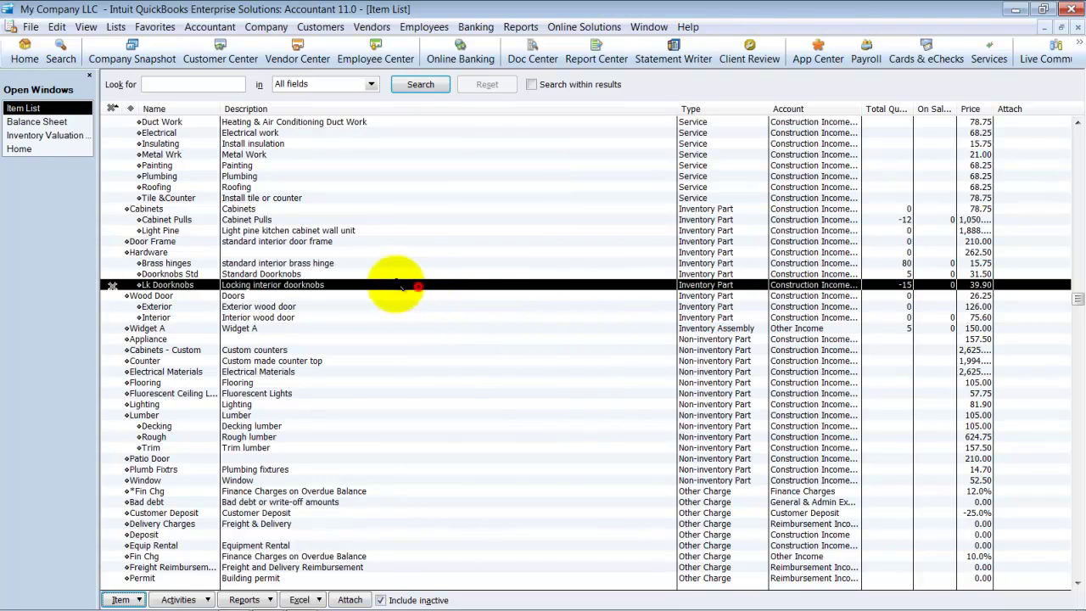
left_click(23, 138)
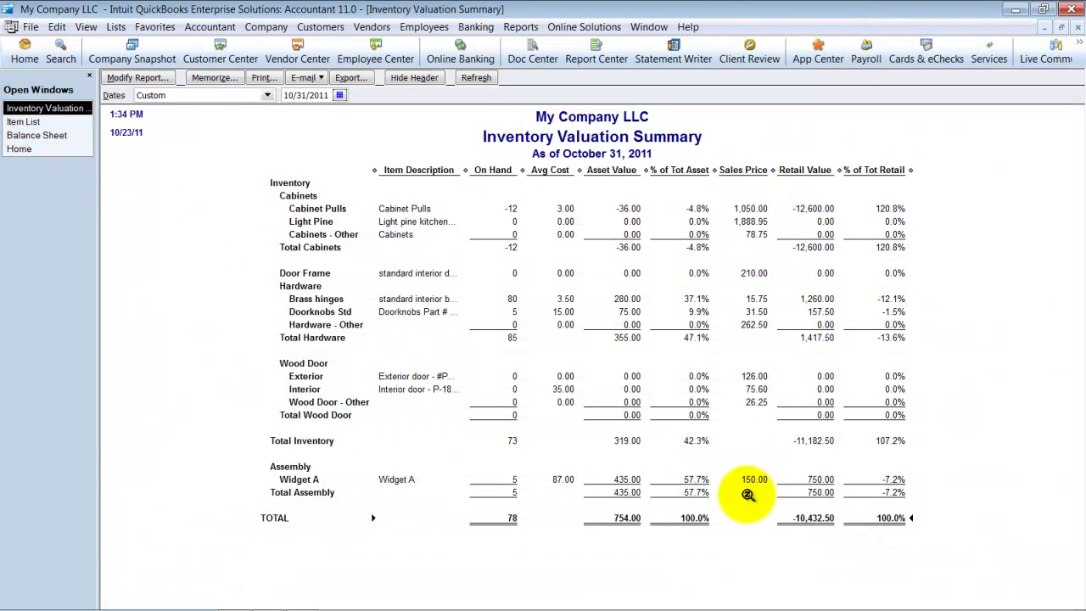
left_click(30, 123)
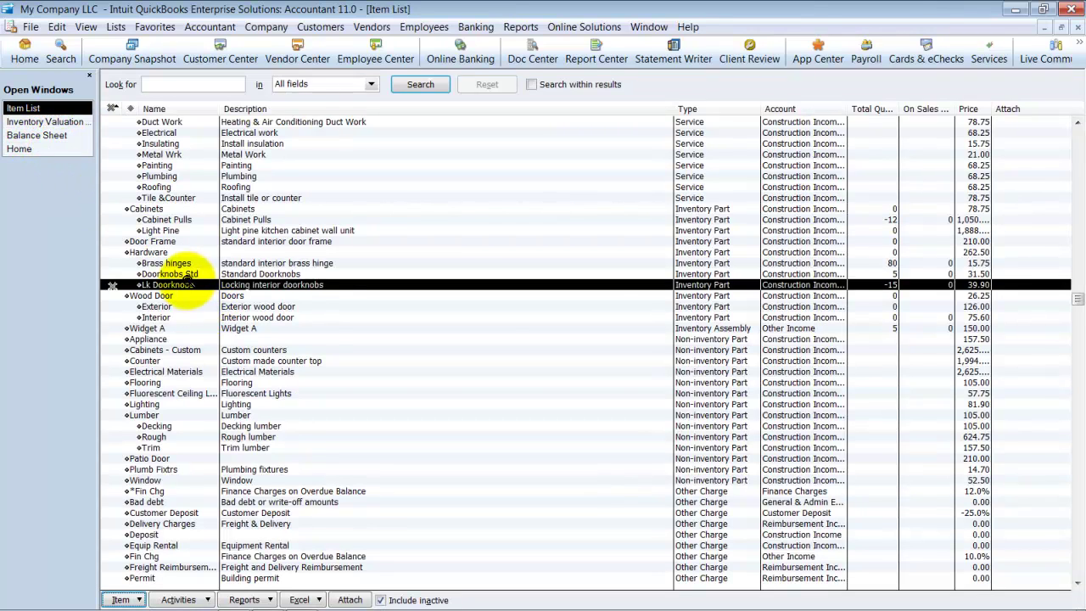
left_click(50, 121)
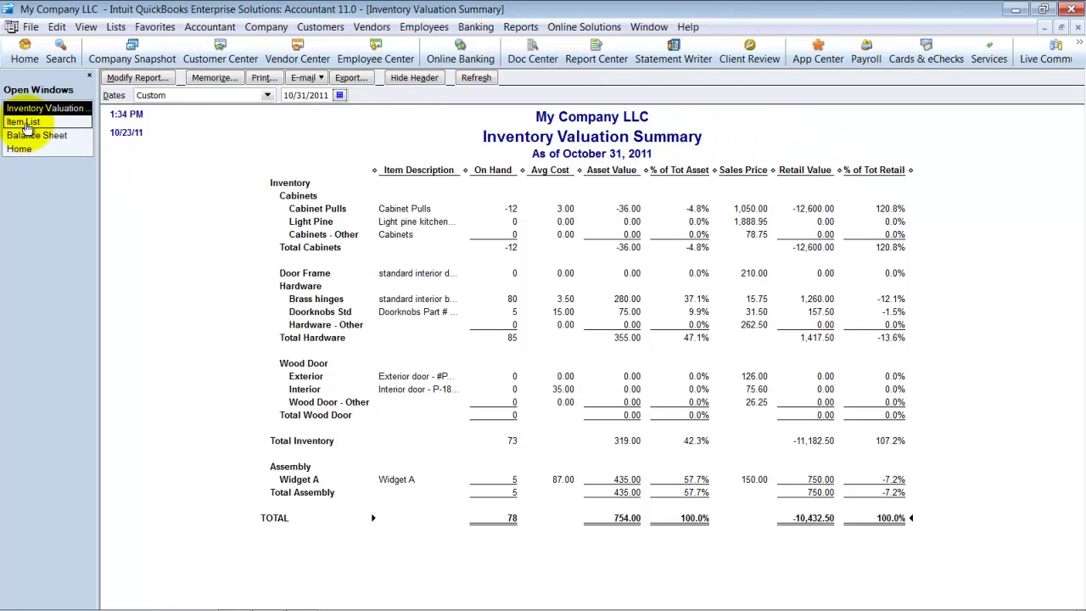
left_click(24, 122)
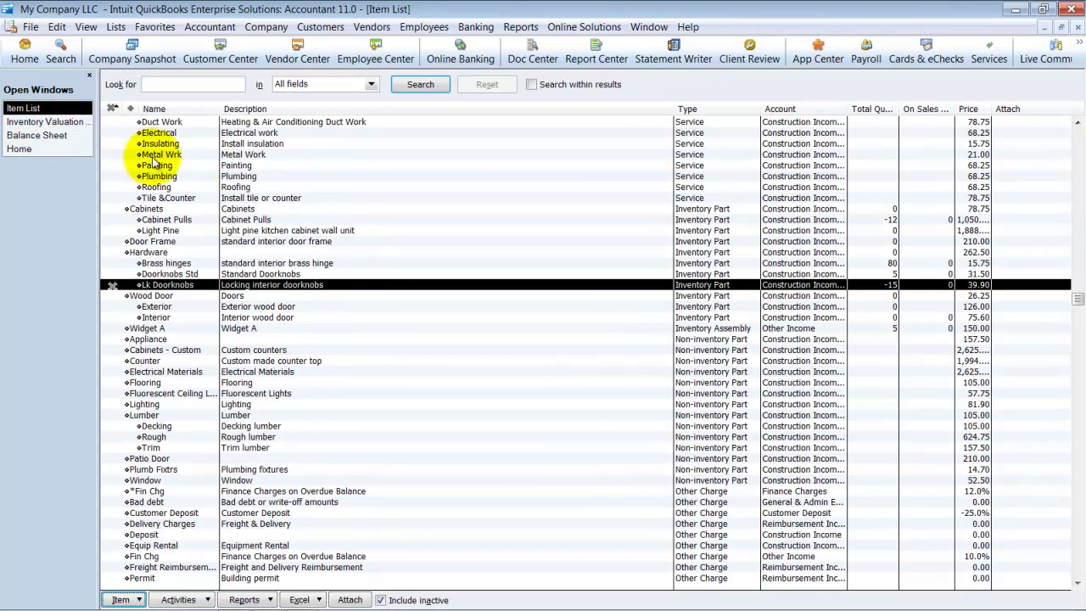
scroll(388, 310, "down", 1)
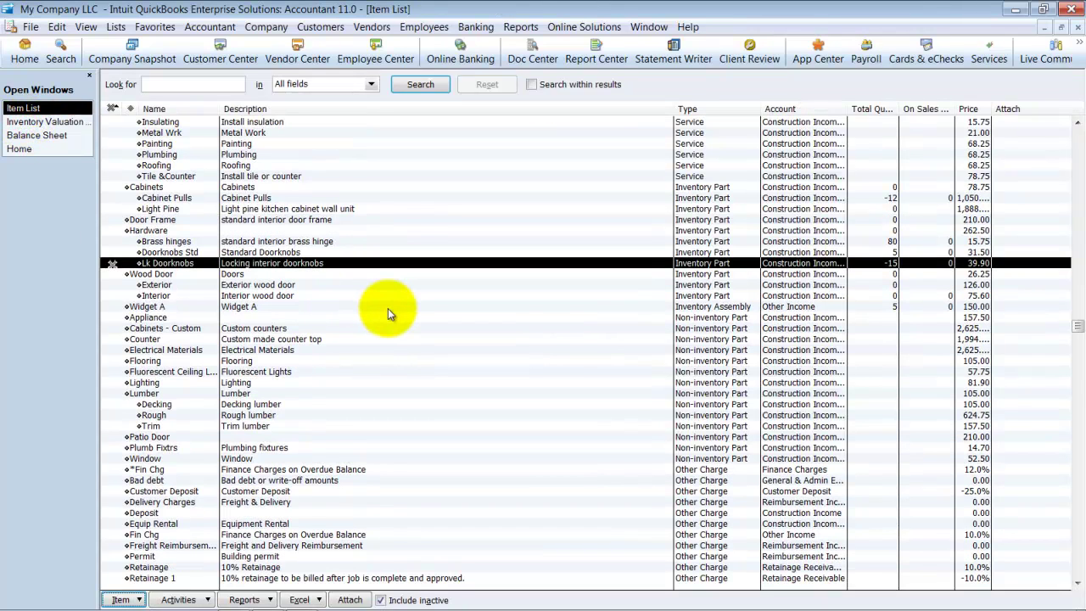
scroll(390, 310, "down", 6)
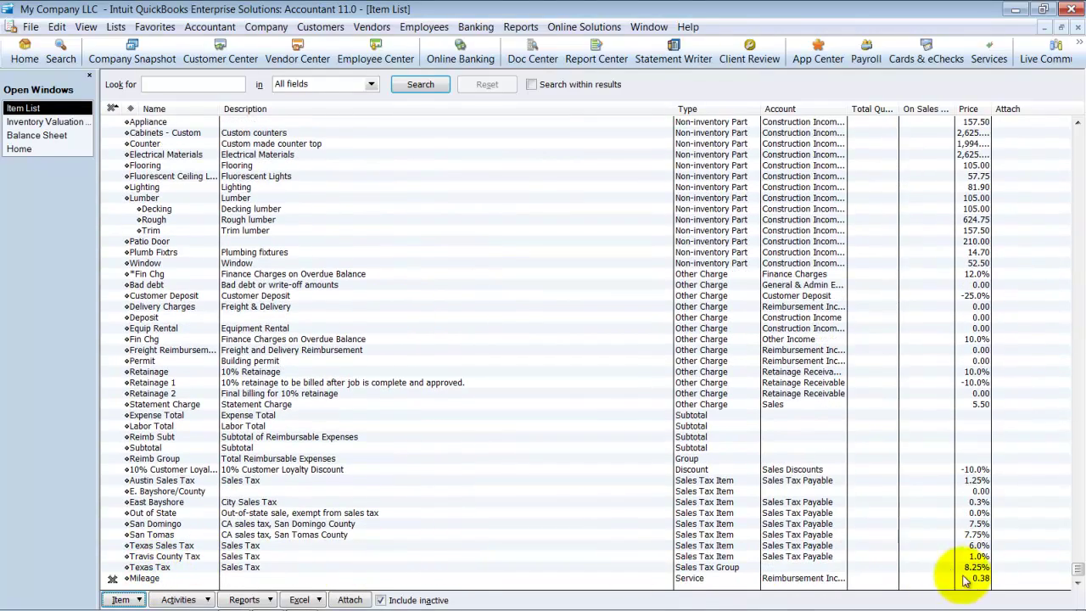
scroll(803, 410, "up", 3)
scroll(808, 411, "up", 1)
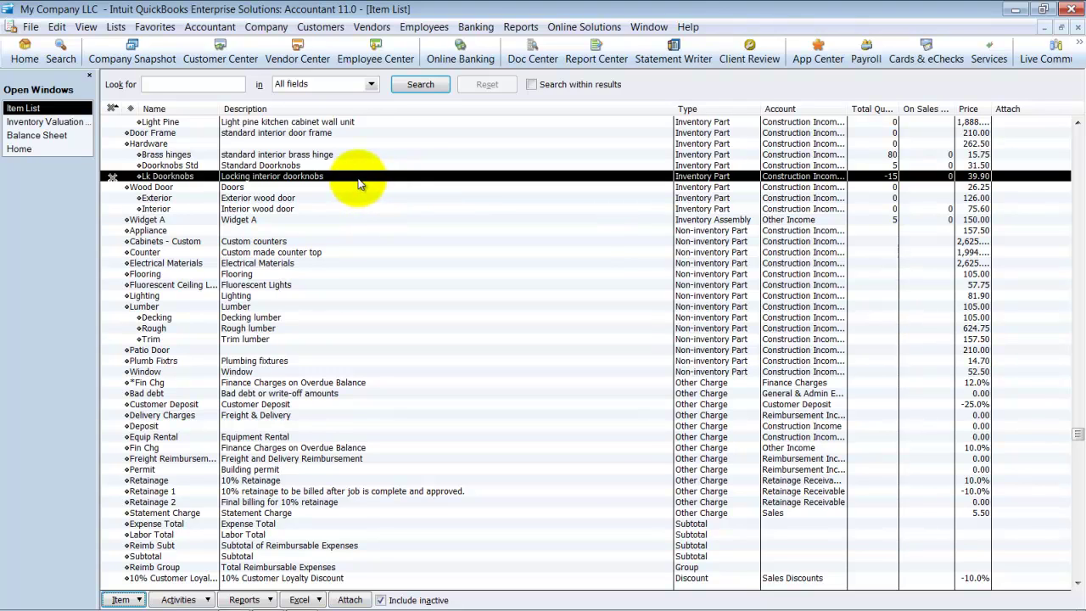
- Start a new Adjust Quantity/Value on Hand form
left_click(371, 26)
mouse_move(436, 201)
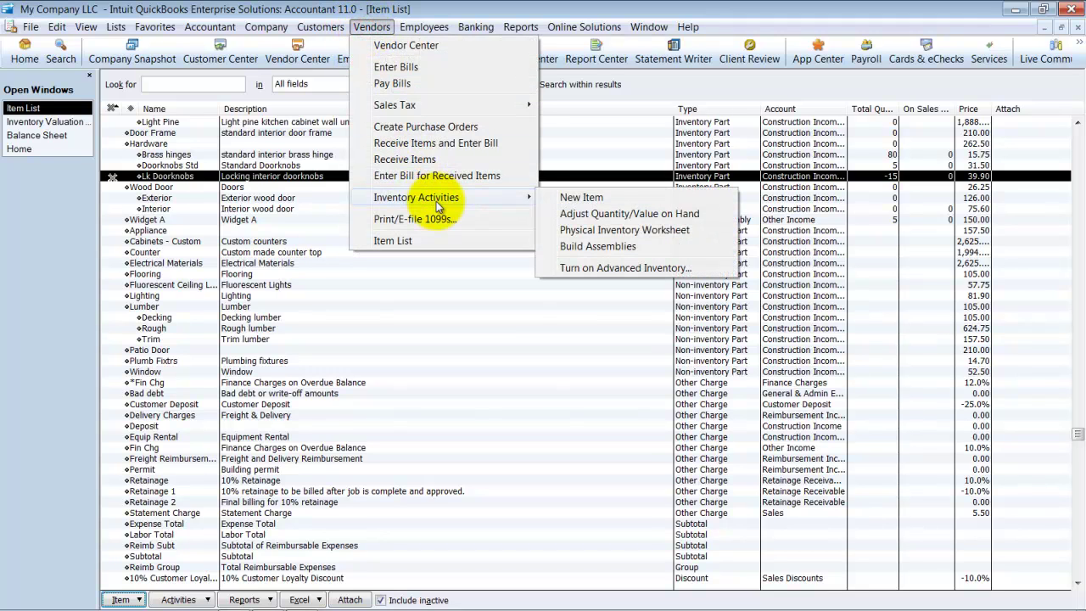
left_click(610, 215)
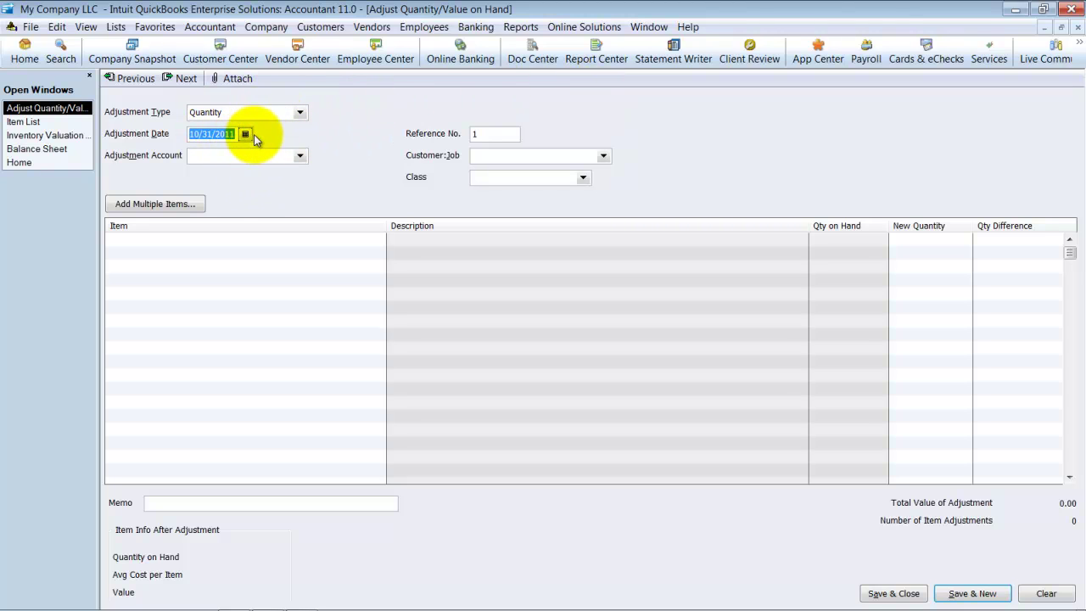
- Review Lk Doorknobs' transactions for all dates, finding a single invoice, then close the report
left_click(23, 121)
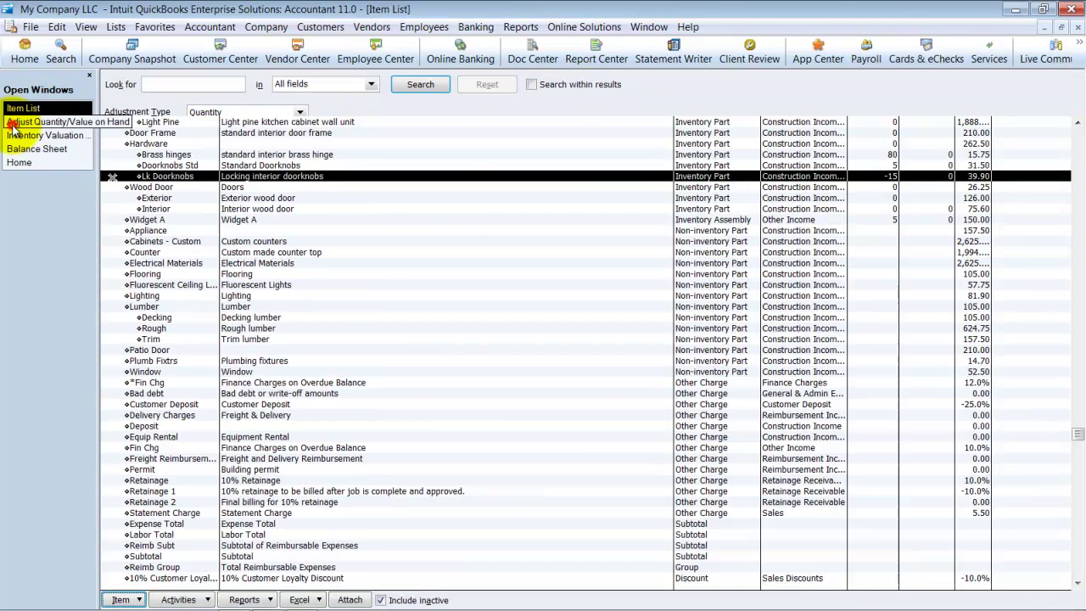
double_click(907, 176)
key("a")
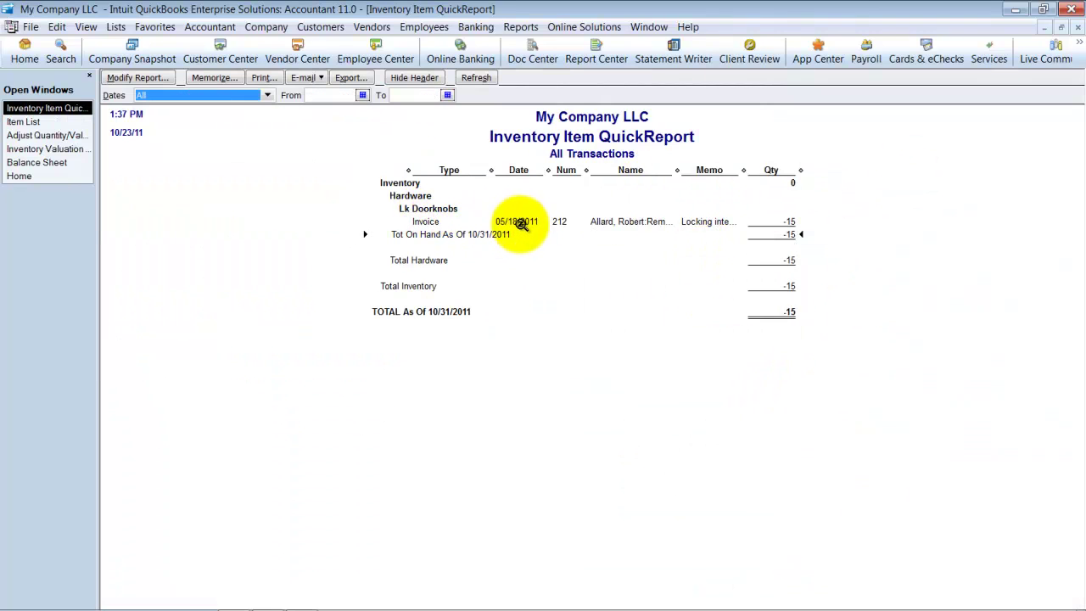
left_click(1078, 28)
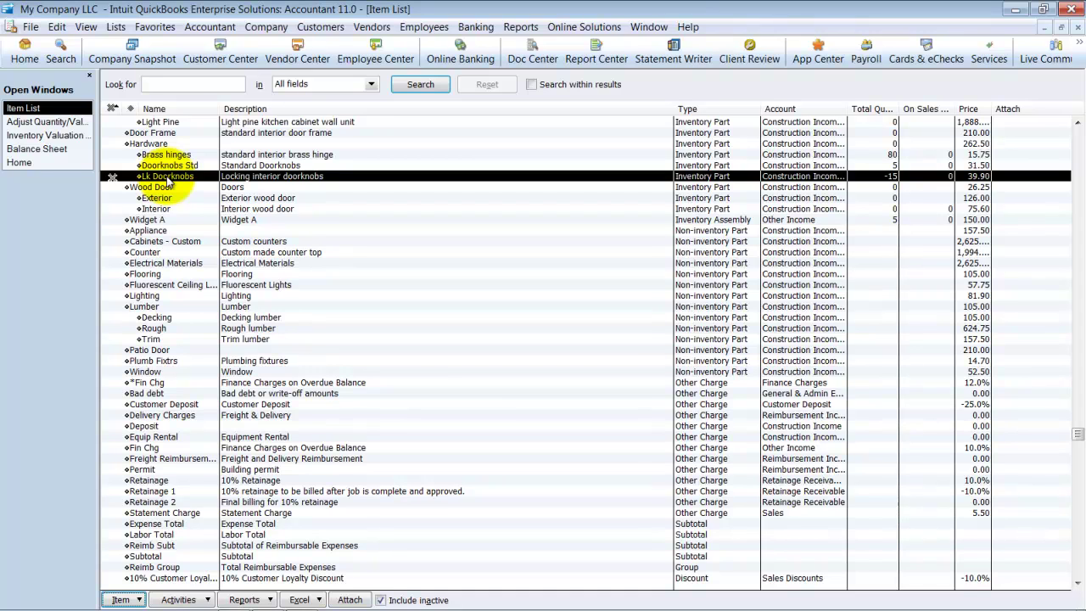
left_click(42, 122)
left_click(143, 239)
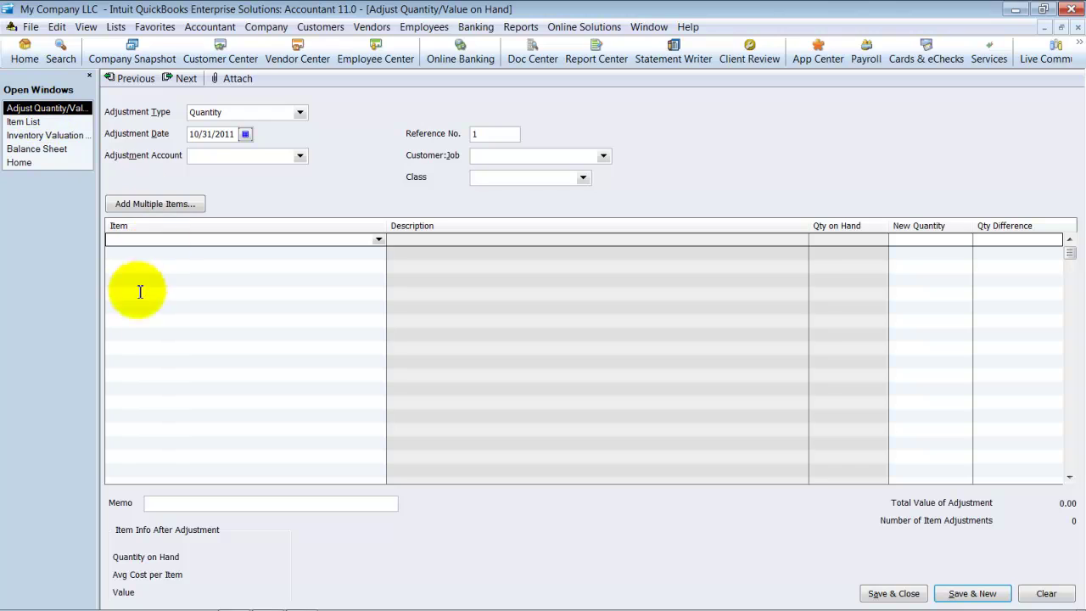
type("c")
key("BackSpace")
key("BackSpace")
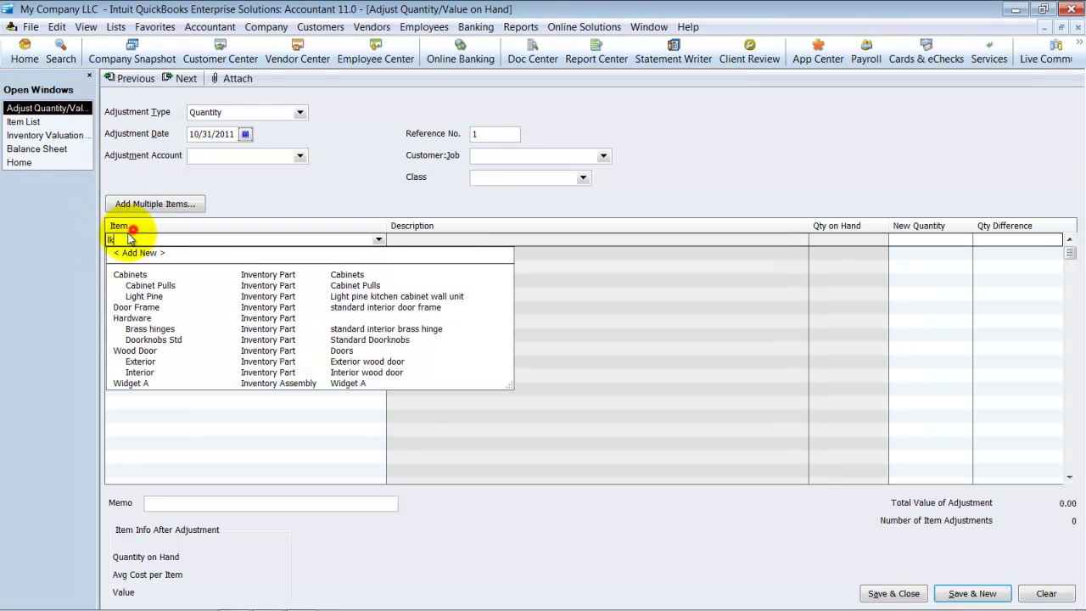
left_click(38, 122)
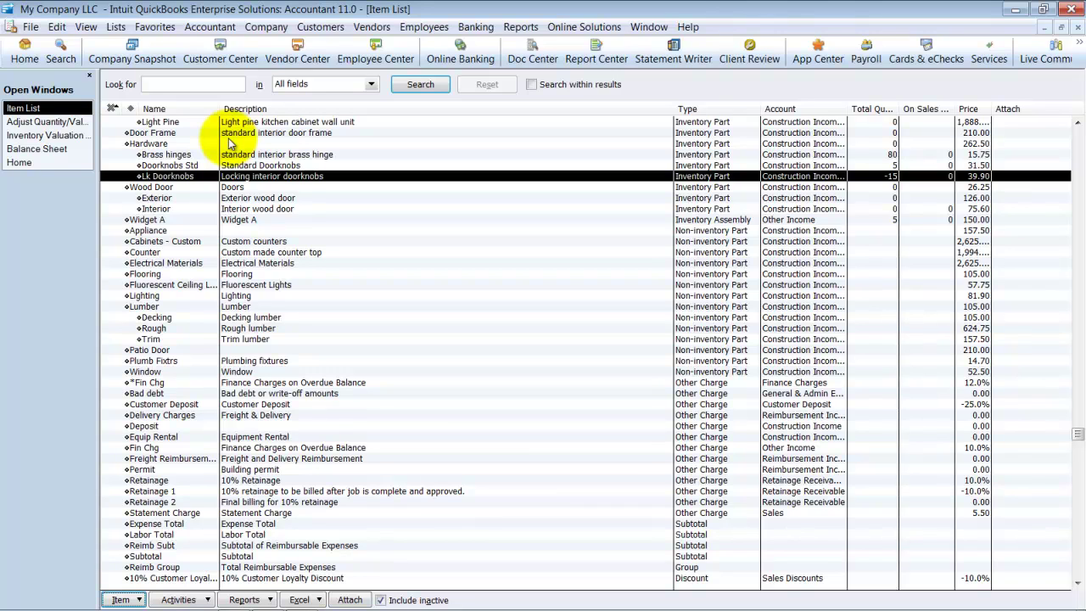
- Open the Export Lists to IIF Files dialog, then cancel it
left_click(34, 28)
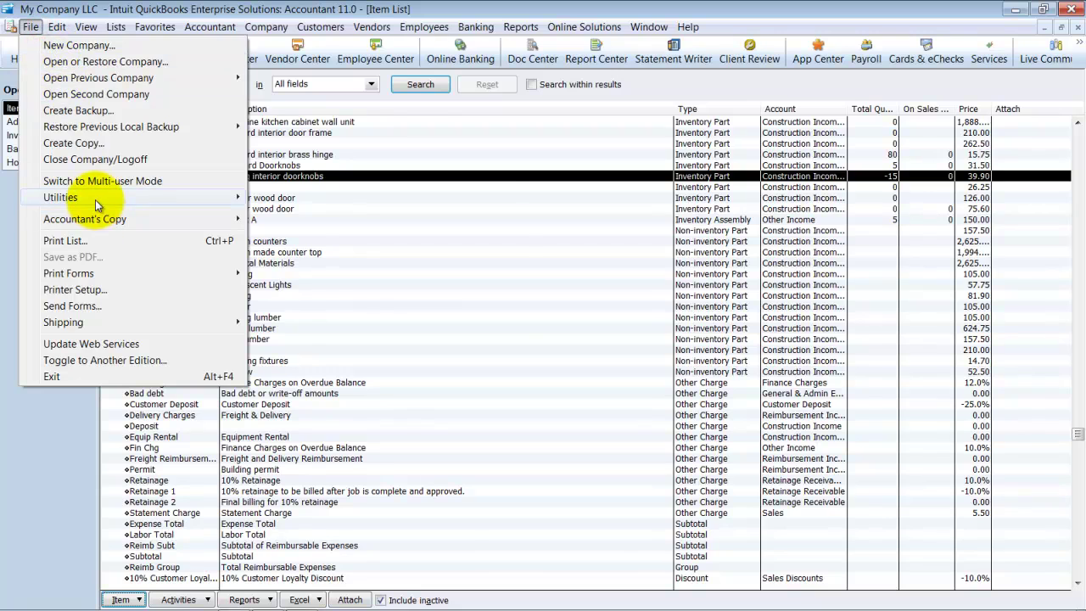
mouse_move(95, 199)
mouse_move(309, 214)
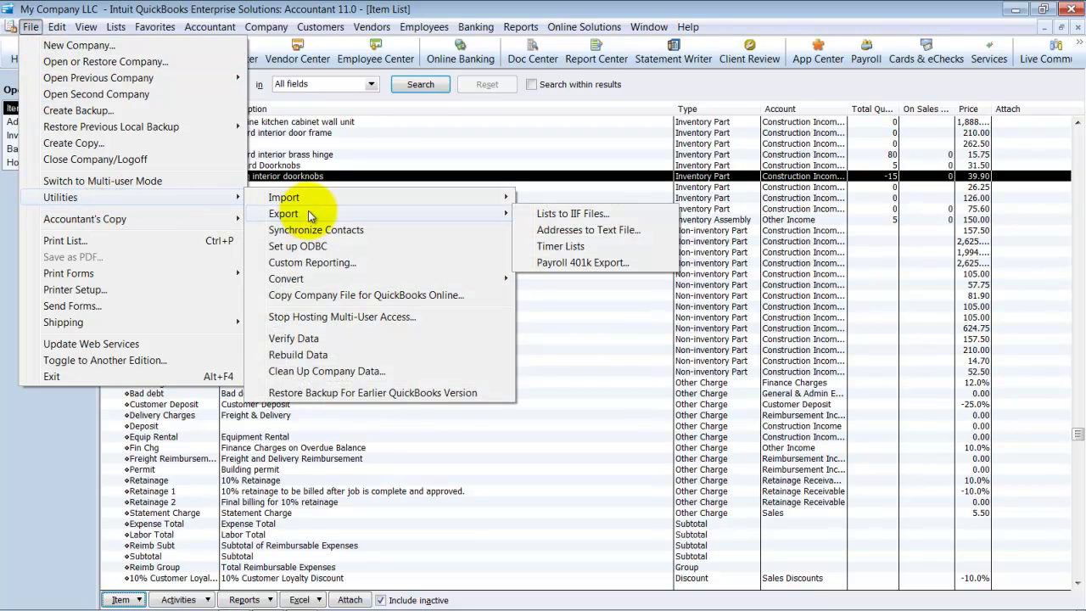
left_click(610, 216)
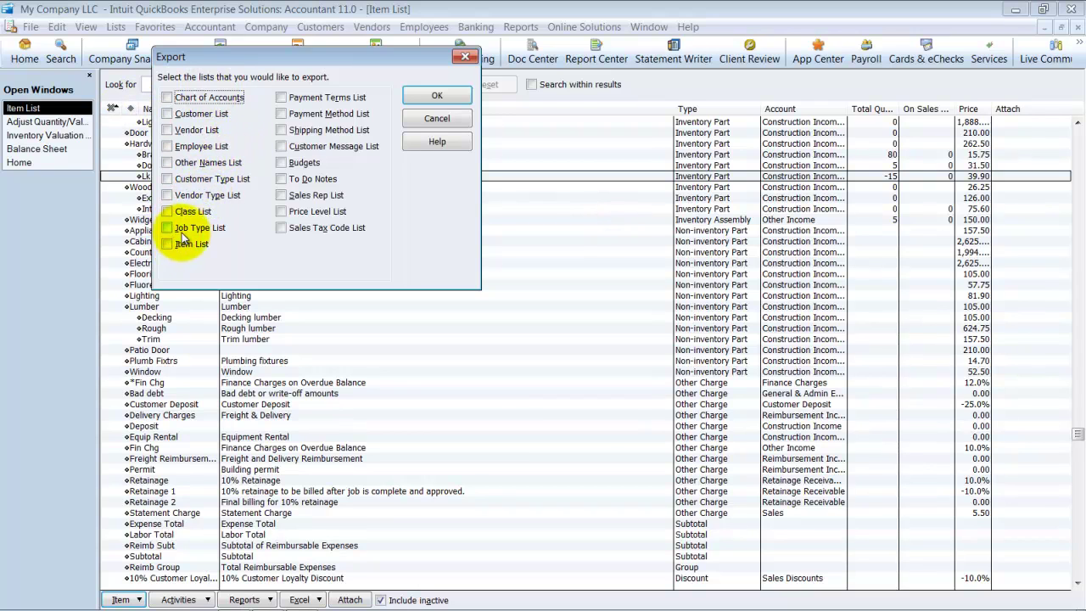
left_click(436, 119)
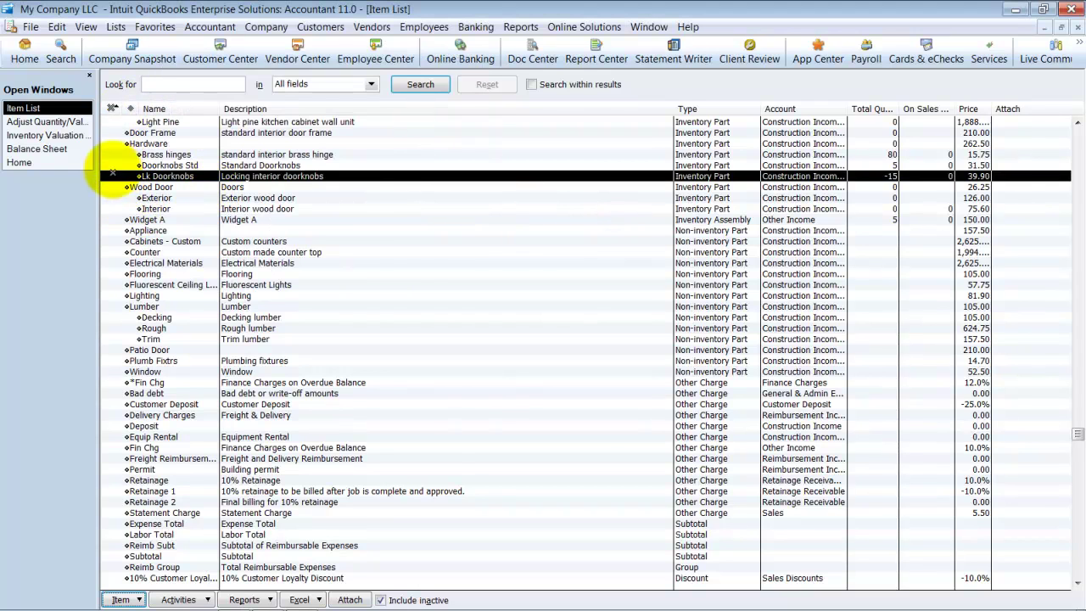
- Export the Item List to the Desktop as items.IIF, overwriting the existing file
left_click(30, 26)
mouse_move(62, 195)
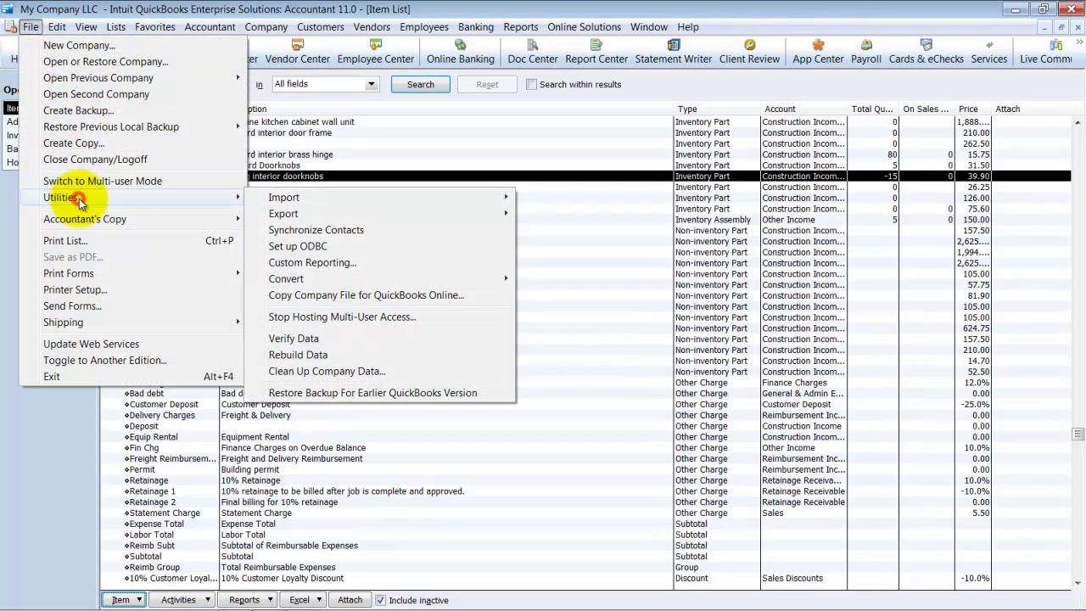
mouse_move(466, 210)
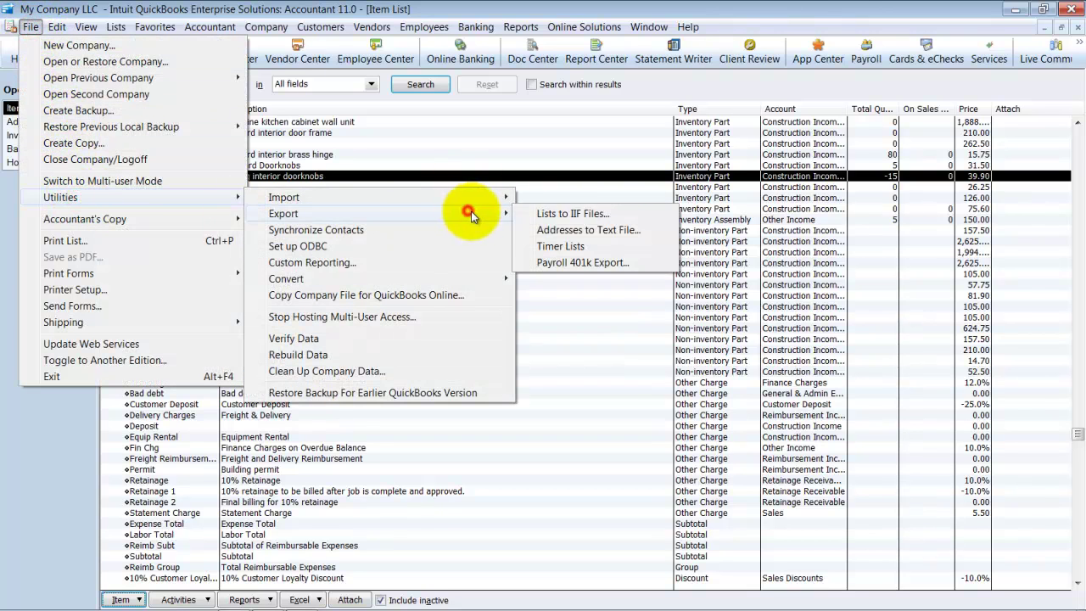
left_click(567, 216)
left_click(168, 243)
left_click(437, 95)
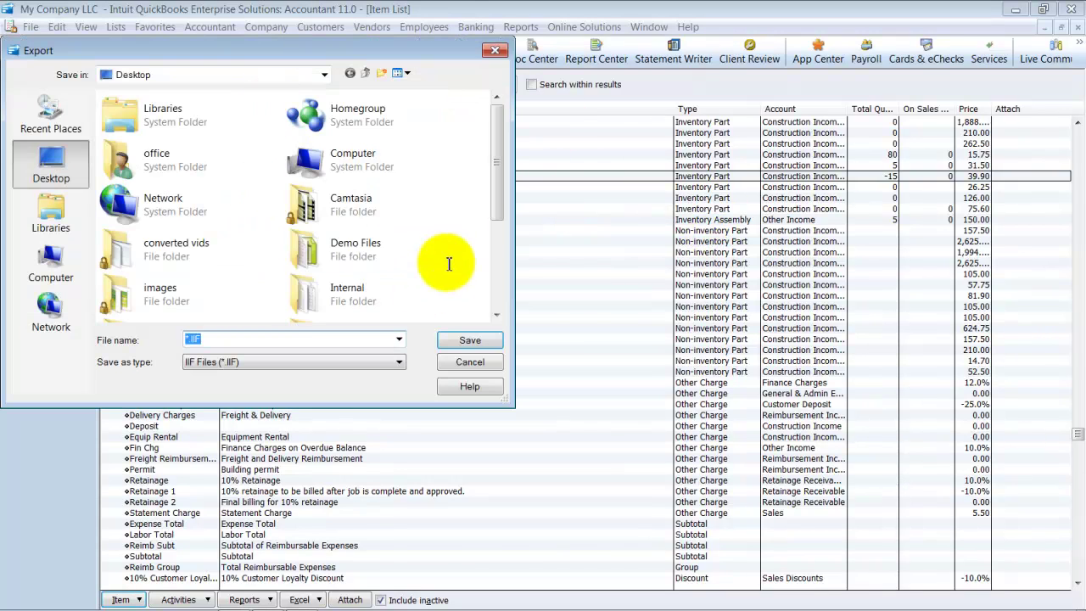
left_click(191, 339)
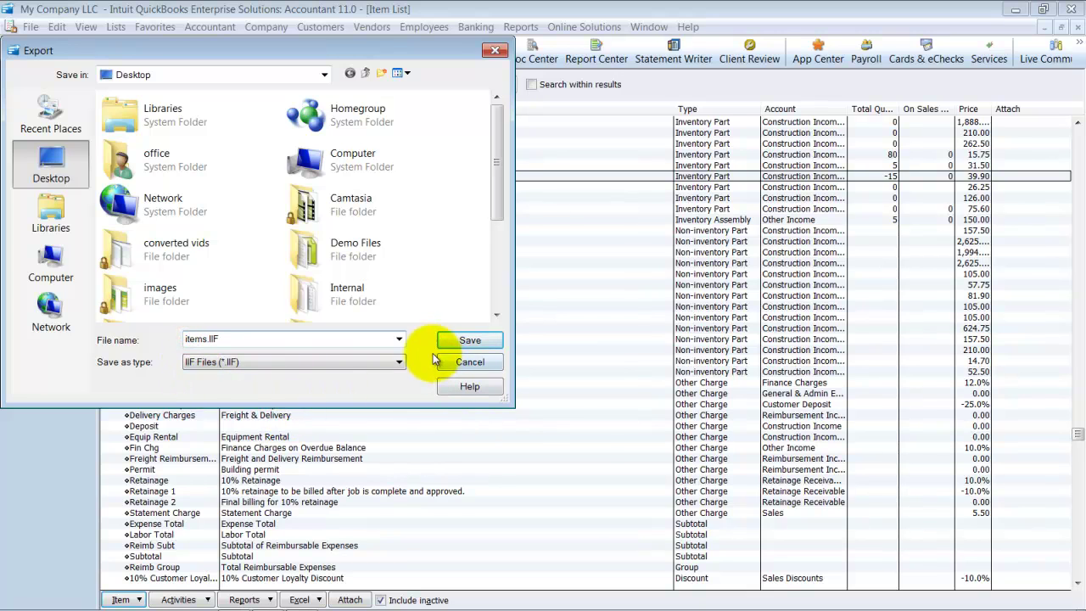
left_click(456, 342)
left_click(602, 318)
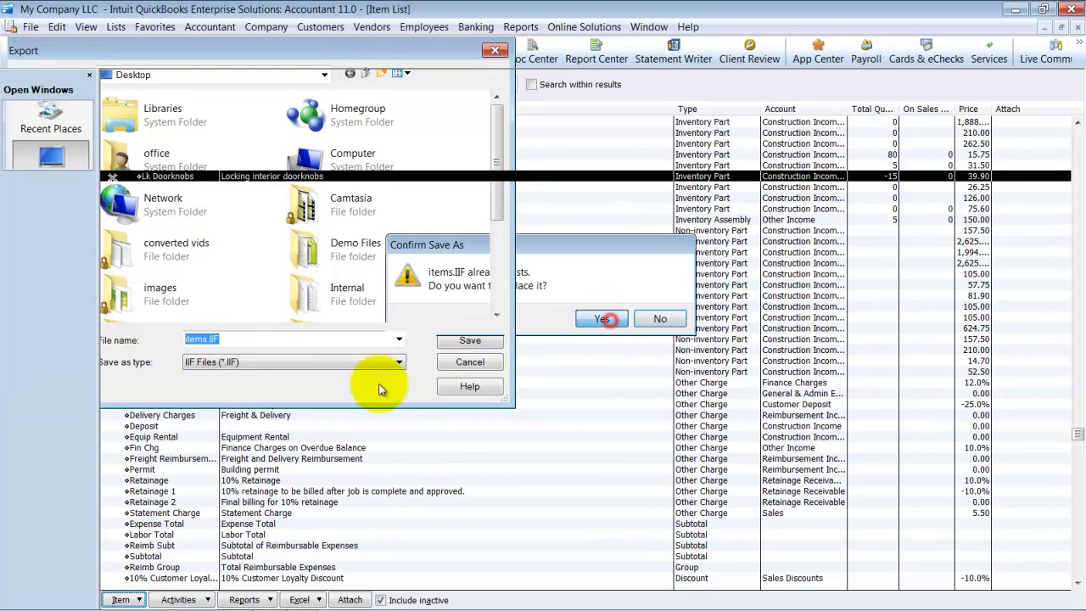
left_click(544, 202)
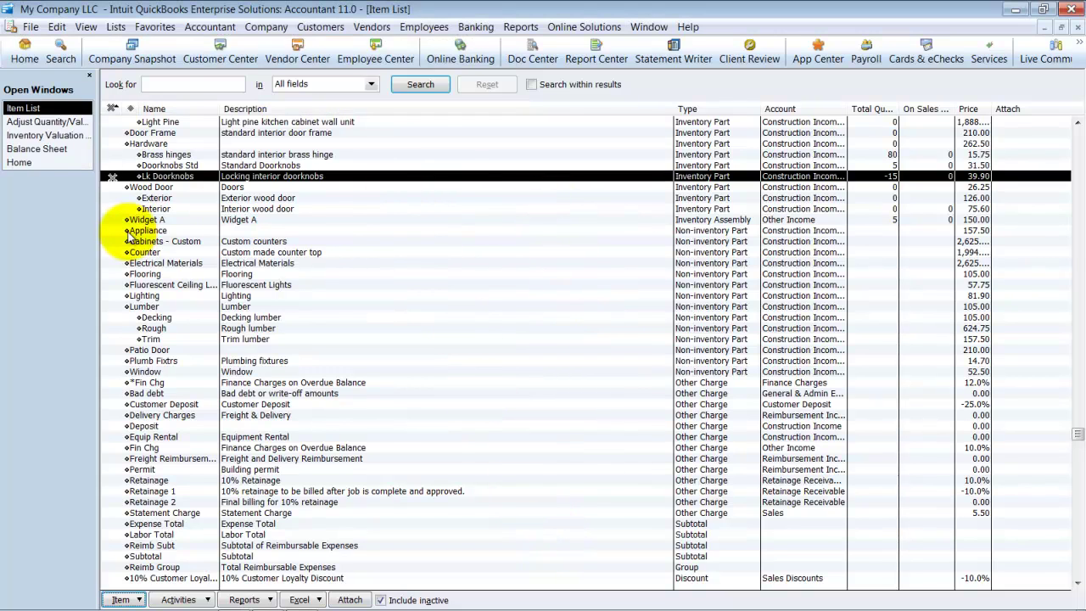
- Launch Excel 2007 and maximize its window
mouse_move(134, 604)
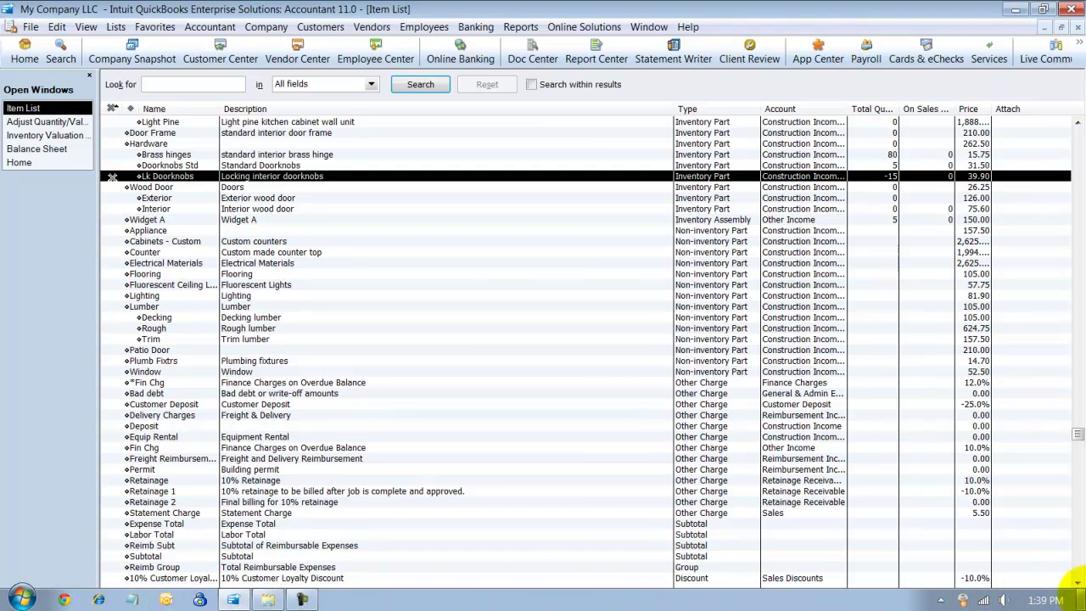
left_click(21, 599)
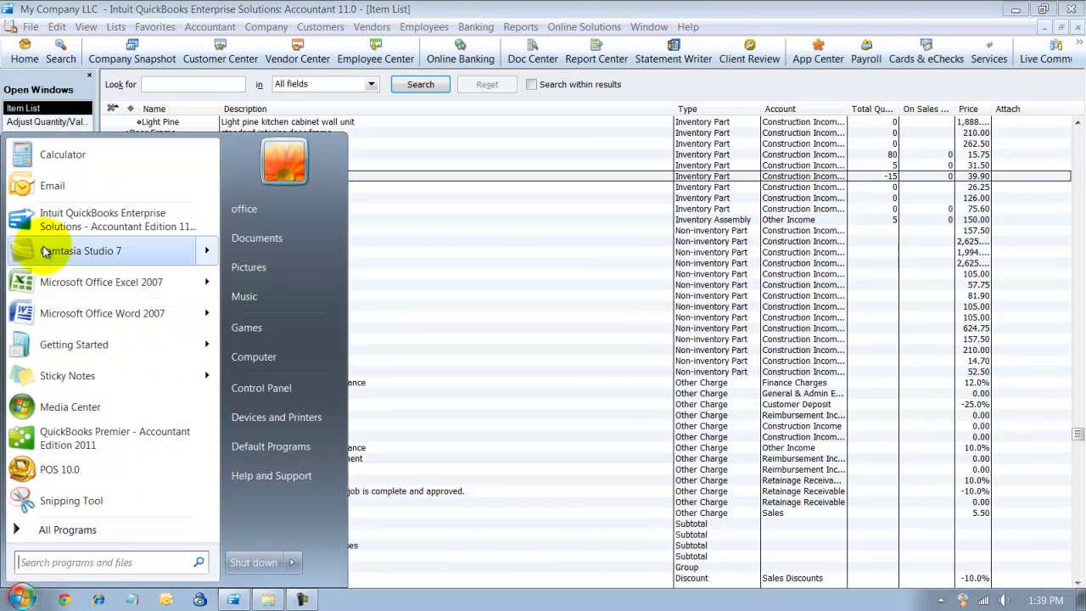
left_click(36, 287)
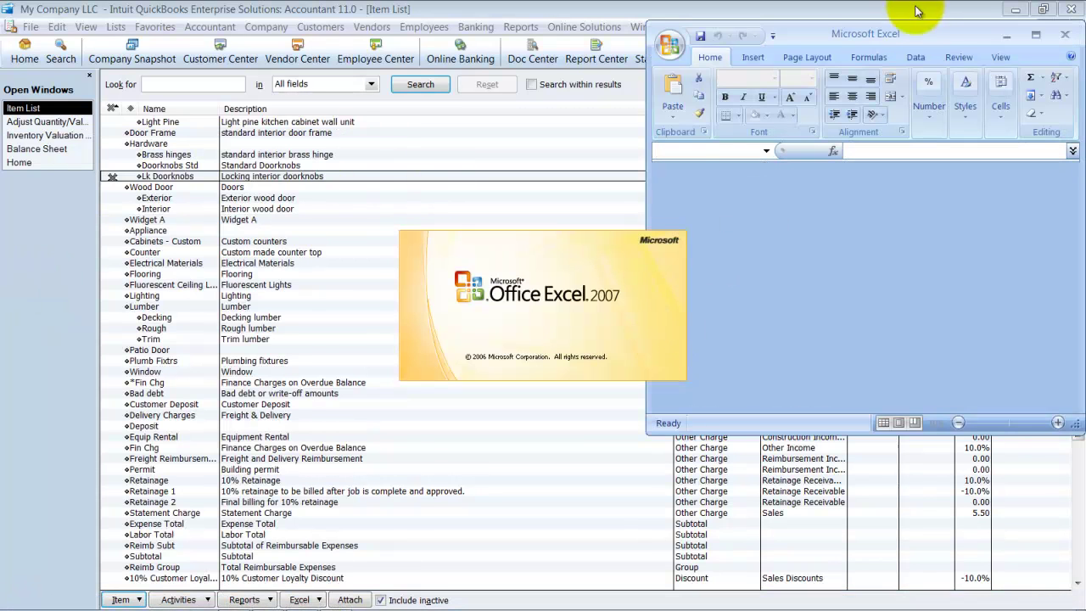
double_click(865, 33)
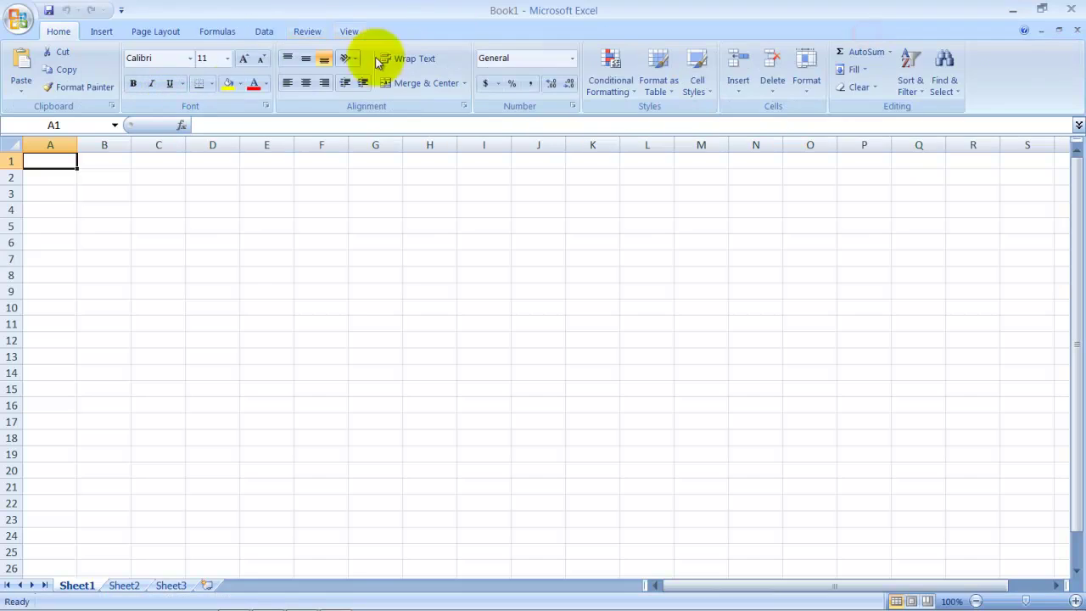
- Open items.IIF from the Desktop using the All Files type filter
left_click(17, 19)
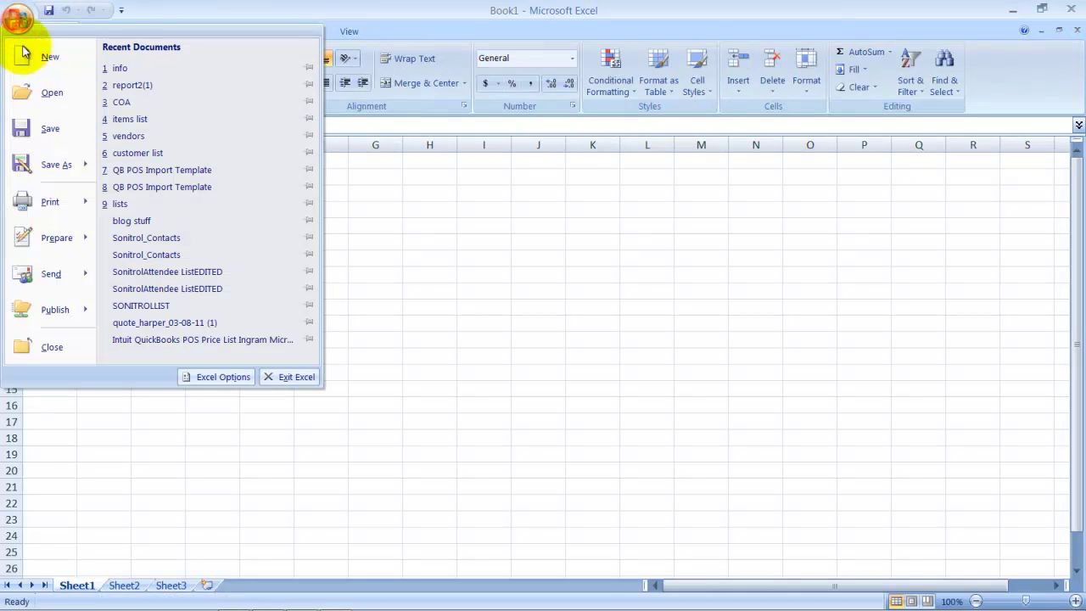
left_click(34, 89)
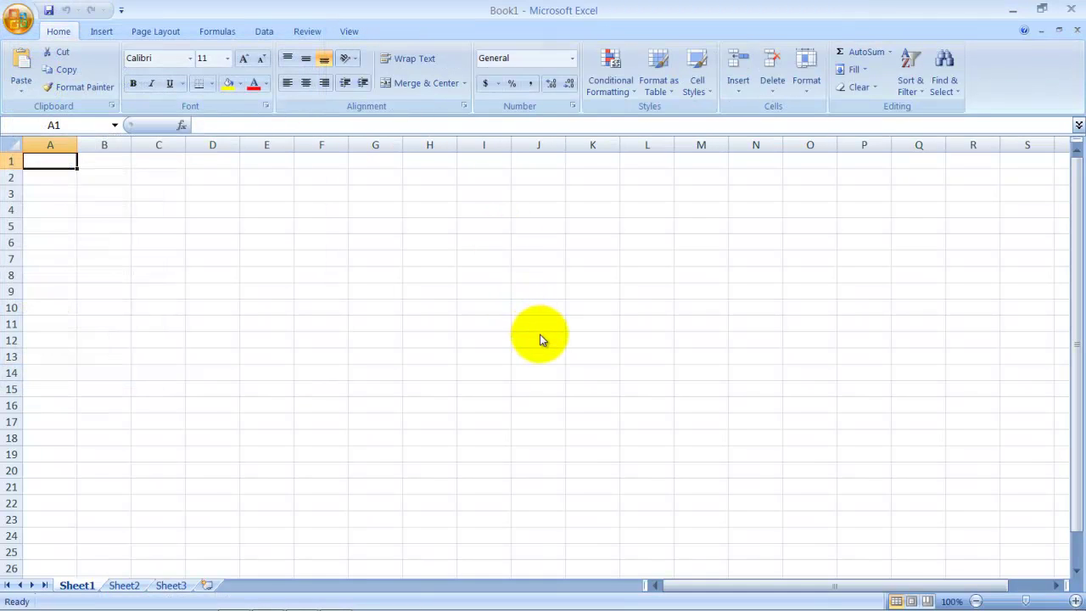
left_click(590, 353)
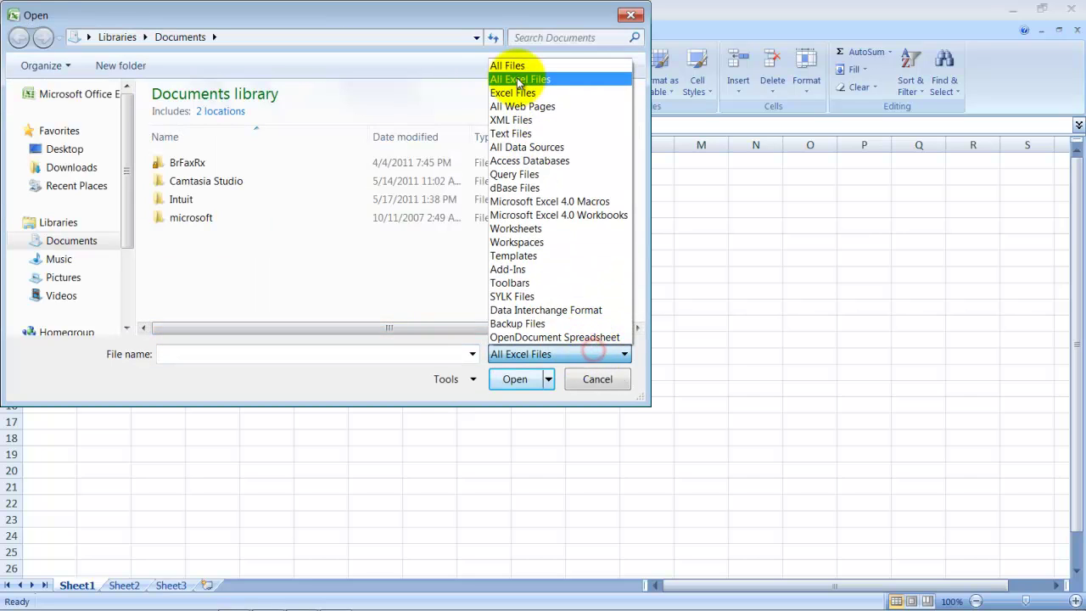
left_click(514, 65)
left_click(62, 149)
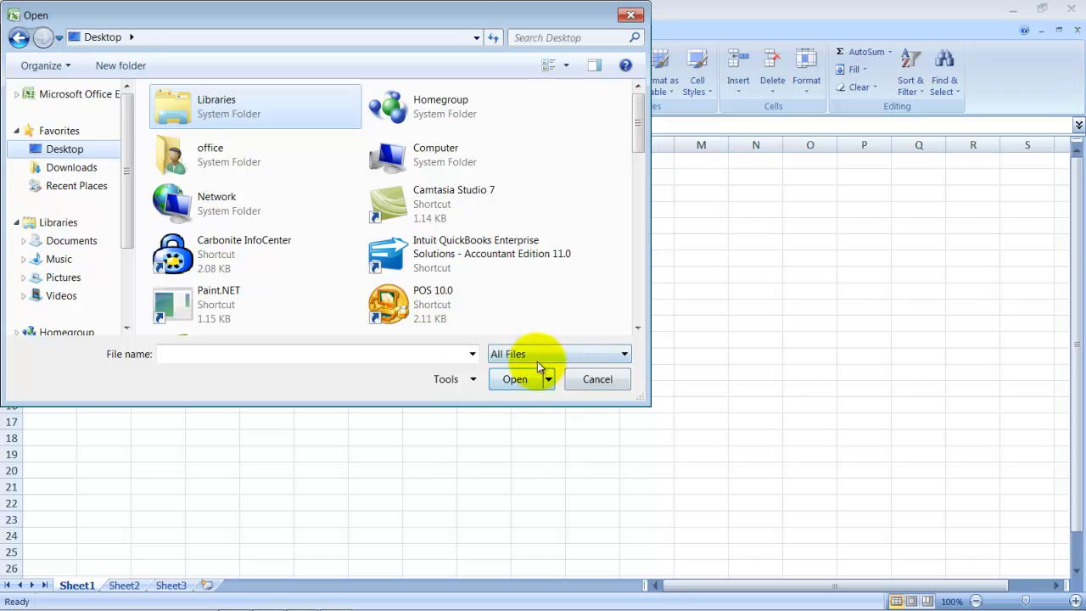
left_click_drag(640, 121, 664, 298)
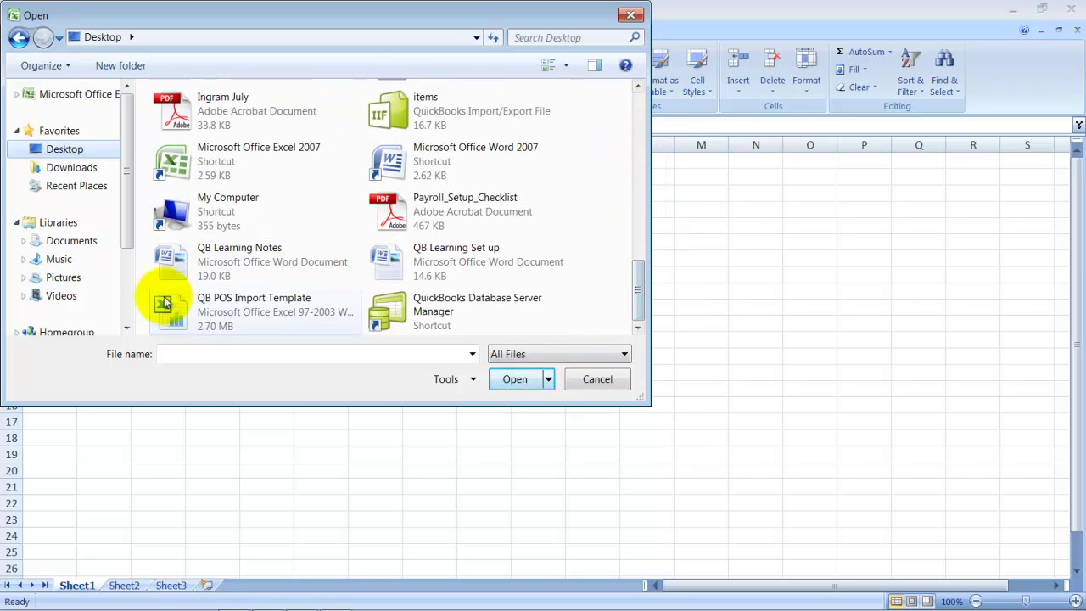
double_click(390, 114)
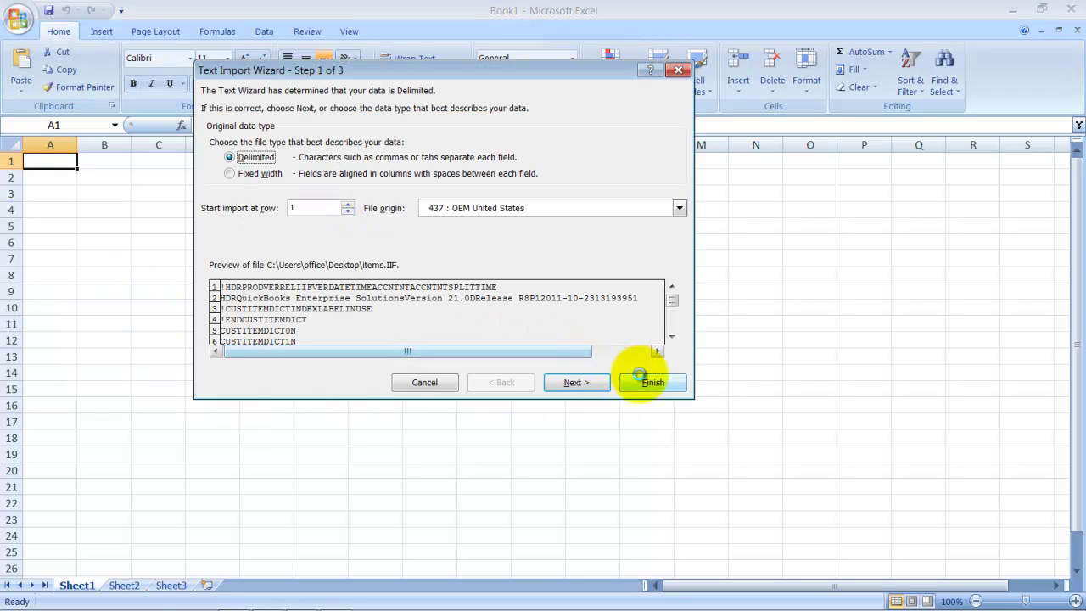
- Finish the Text Import Wizard and scroll across the imported header, dictionary and INVITEM rows
left_click(646, 383)
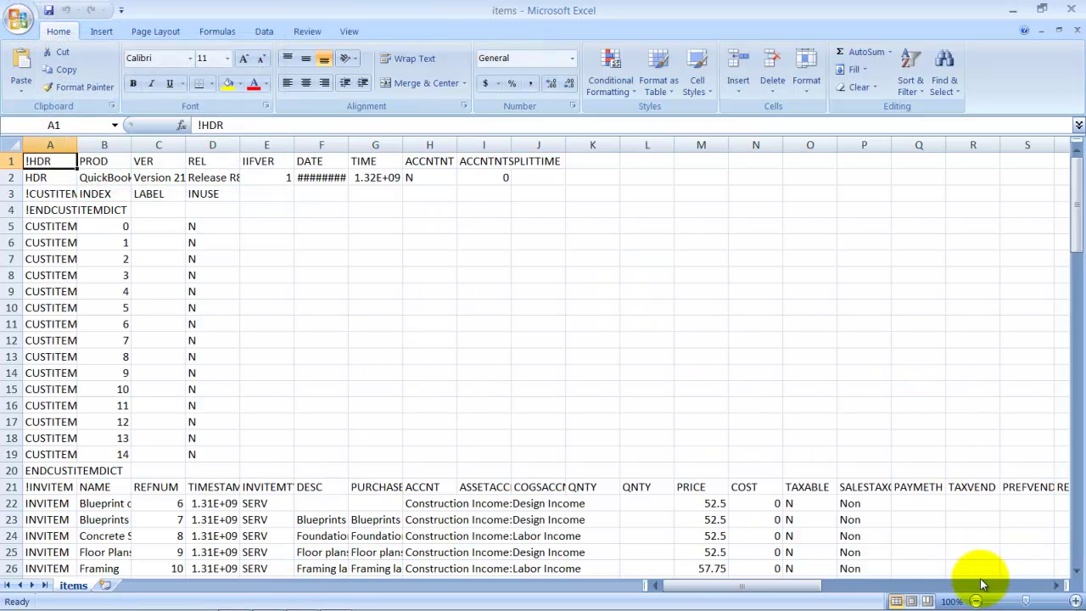
left_click_drag(885, 583, 19, 175)
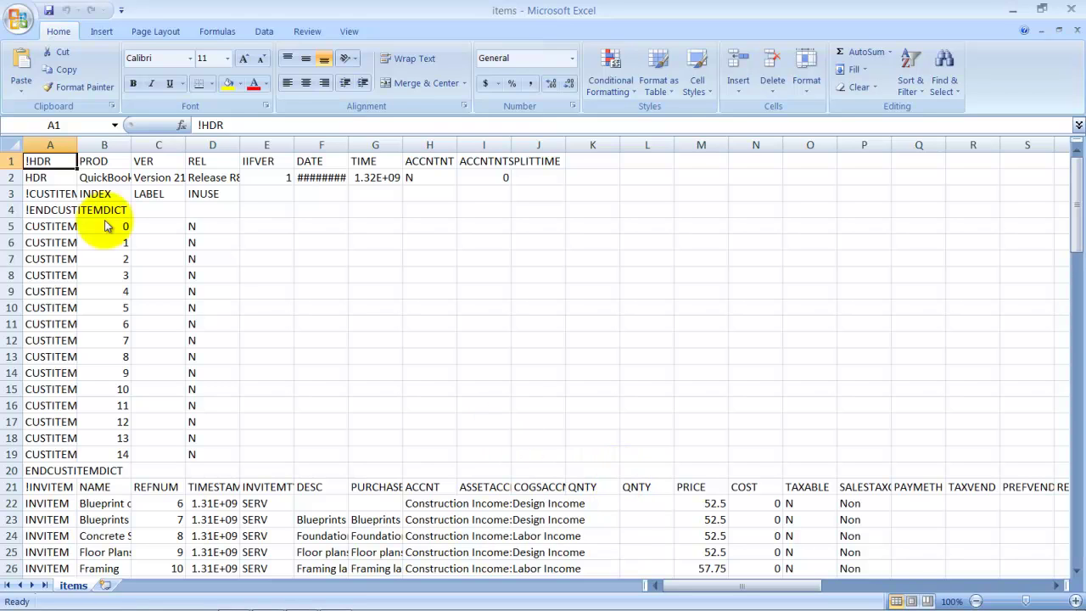
left_click(17, 15)
- Save the sheet to the Desktop as itemschanged.iif in Text (Tab delimited) format
left_click(48, 174)
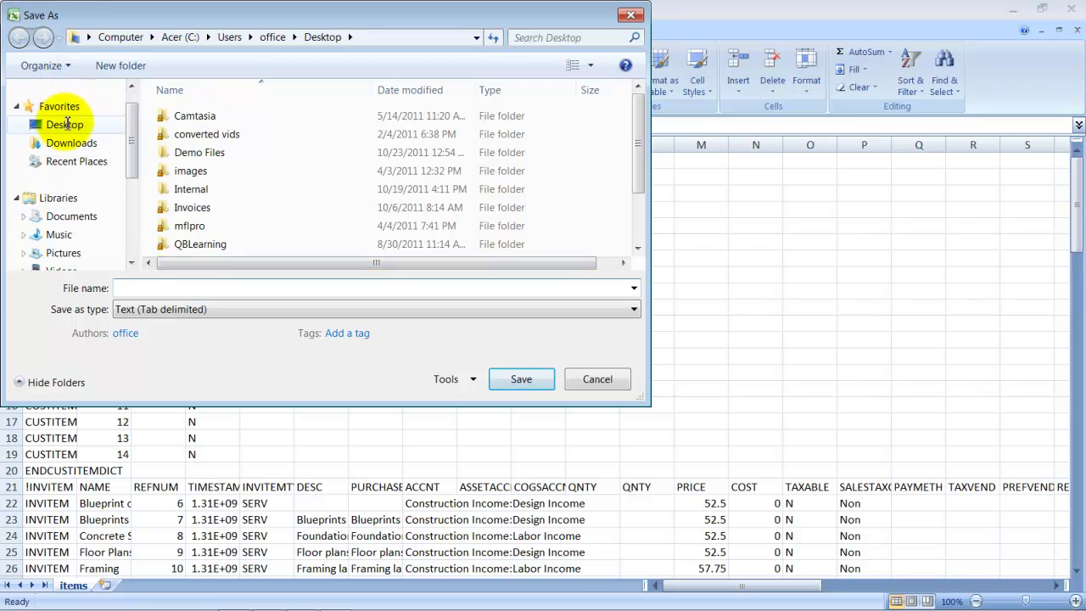
left_click(143, 288)
type("itemschanged")
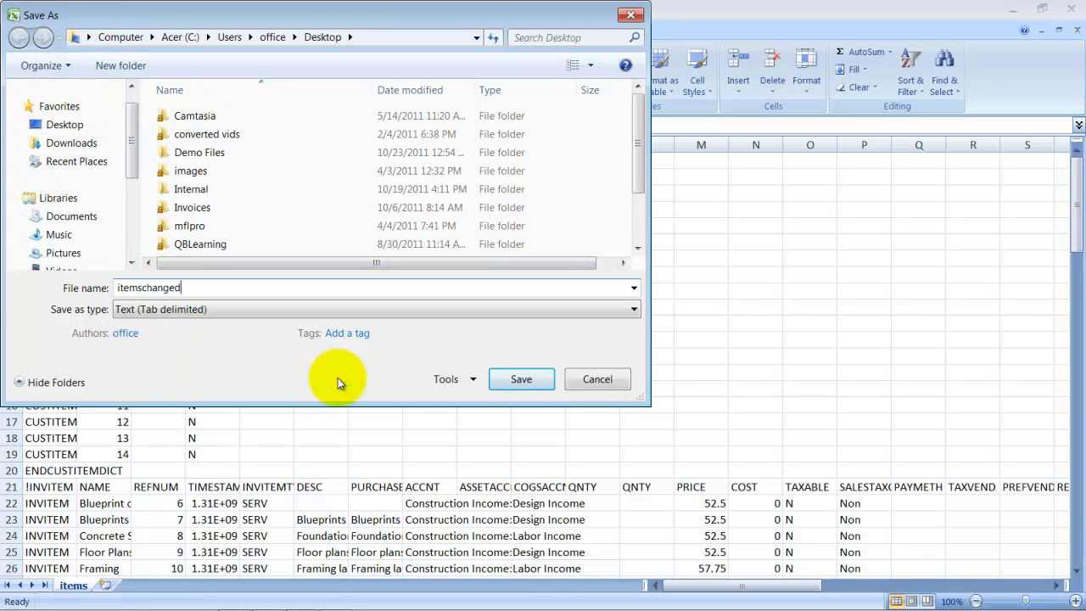
type("iif")
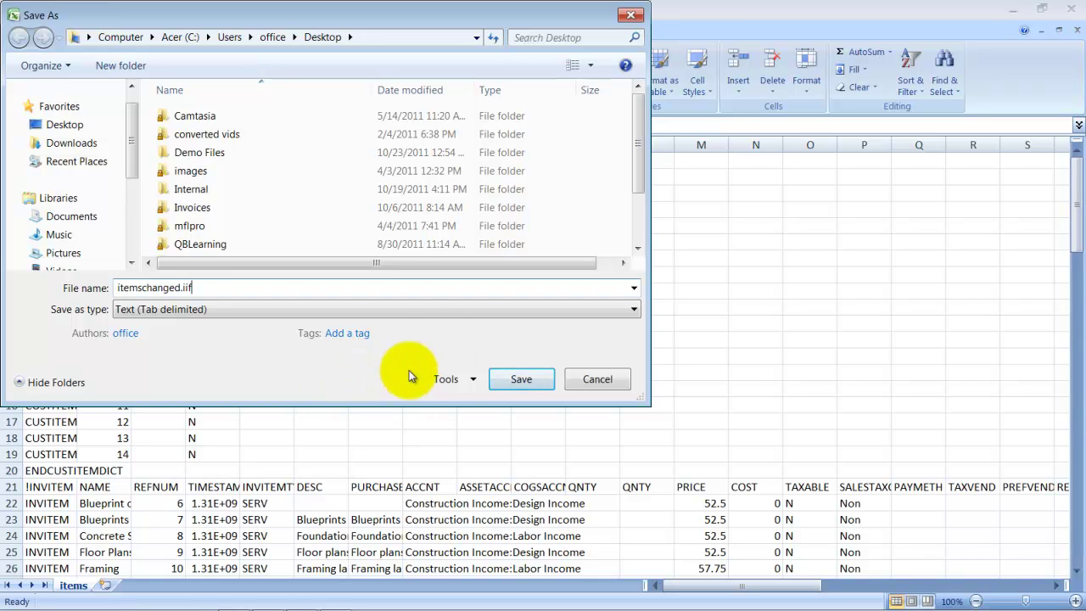
left_click(526, 378)
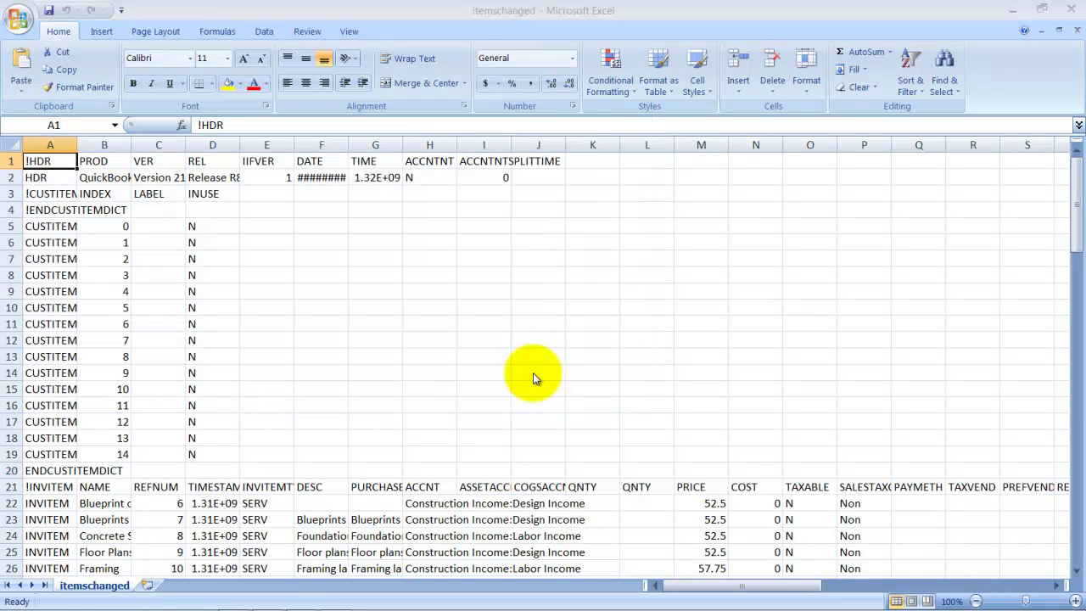
left_click(473, 370)
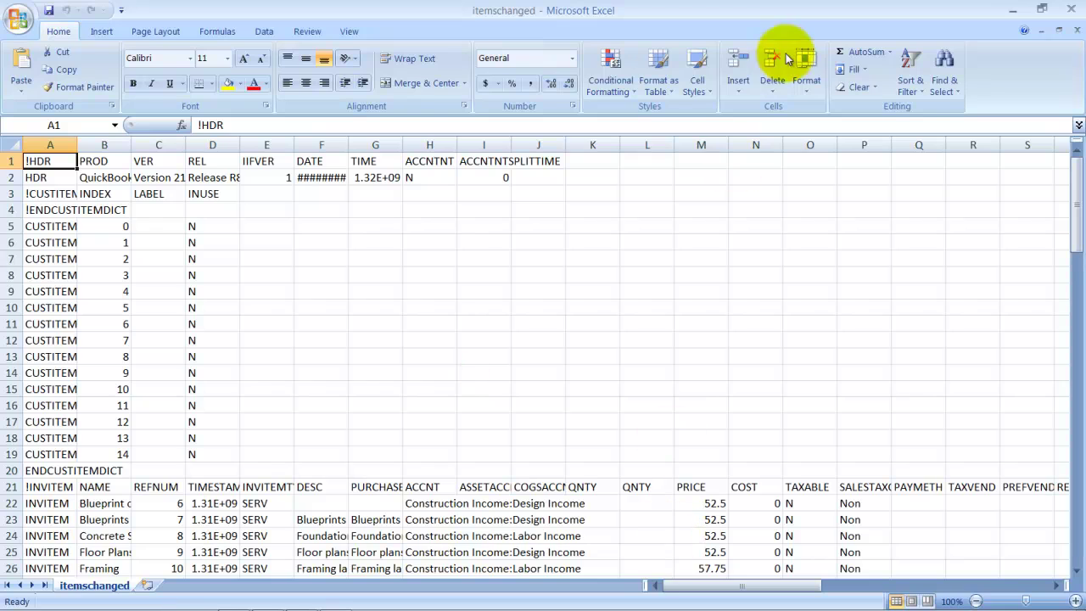
- Delete rows 1–20 of the file header and custom-field dictionary from the itemschanged sheet
scroll(718, 375, "down", 5)
scroll(718, 376, "down", 3)
left_click_drag(727, 580, 726, 581)
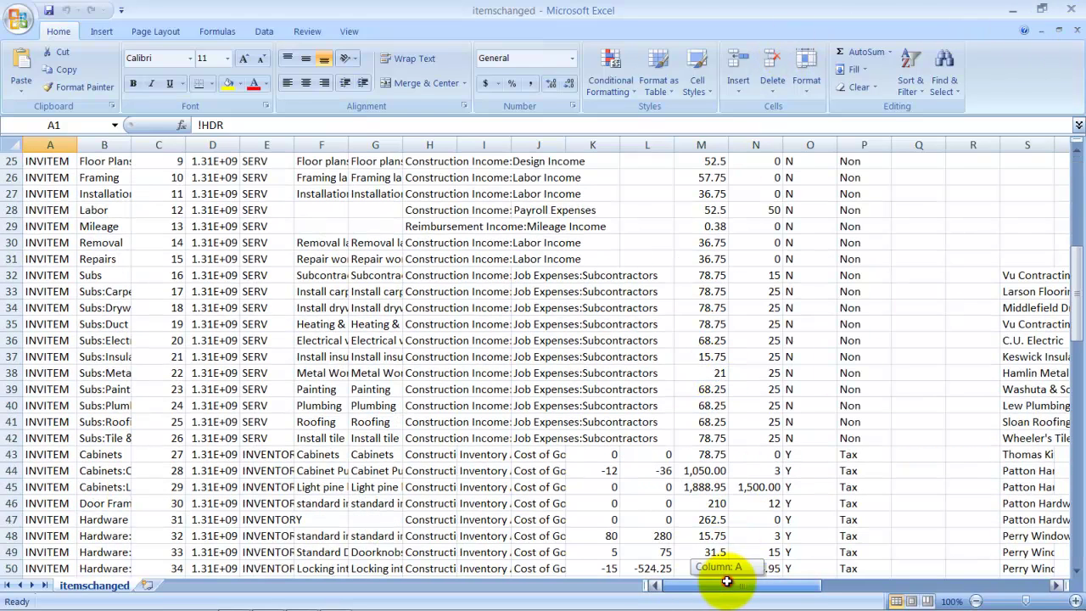
scroll(707, 565, "up", 4)
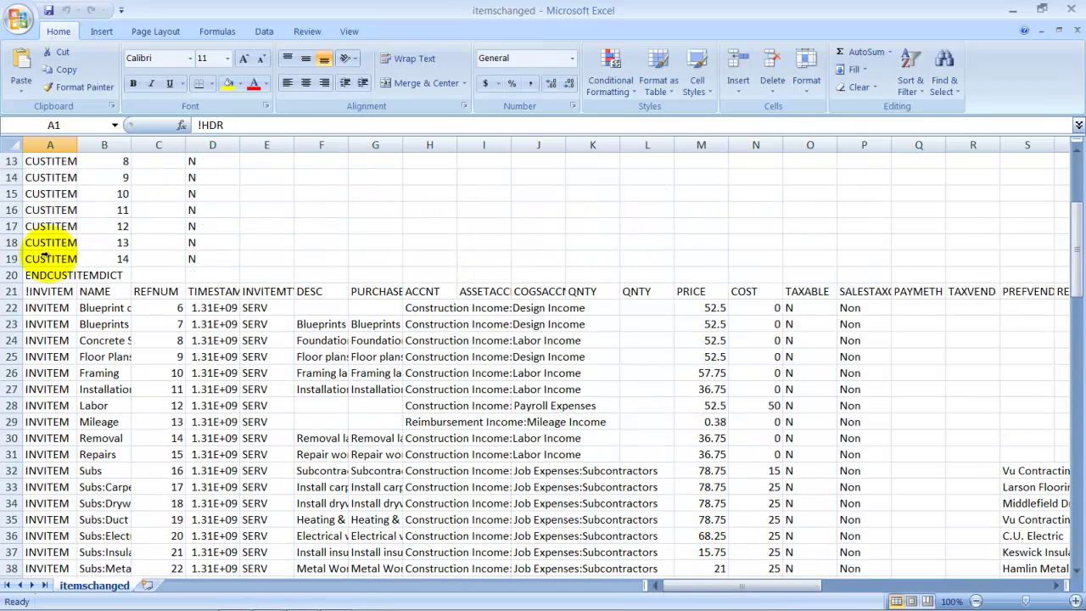
left_click_drag(10, 275, 17, 160)
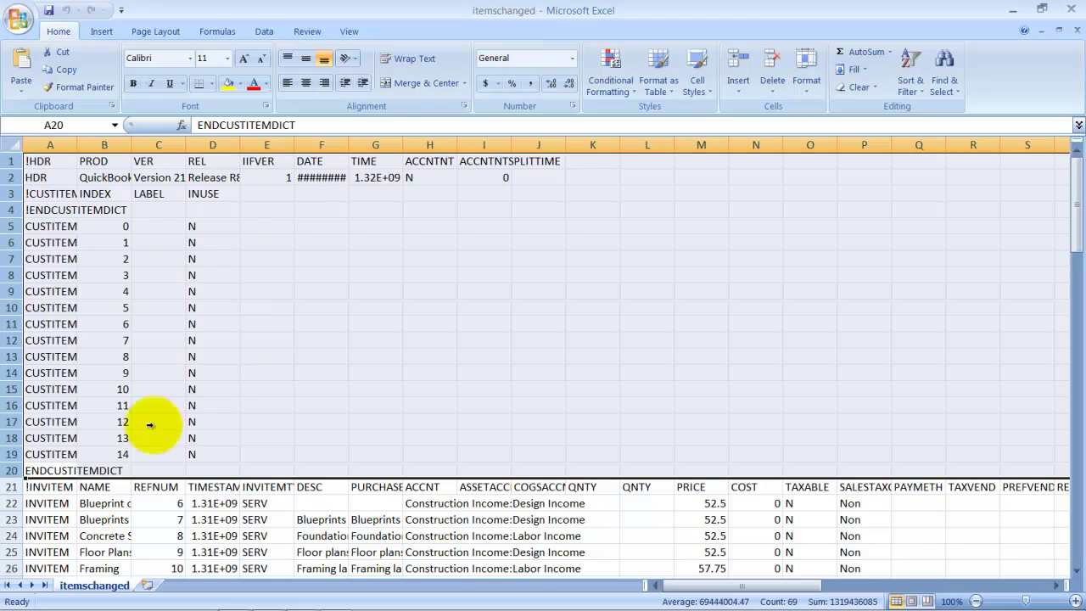
right_click(96, 307)
left_click(138, 412)
left_click(650, 291)
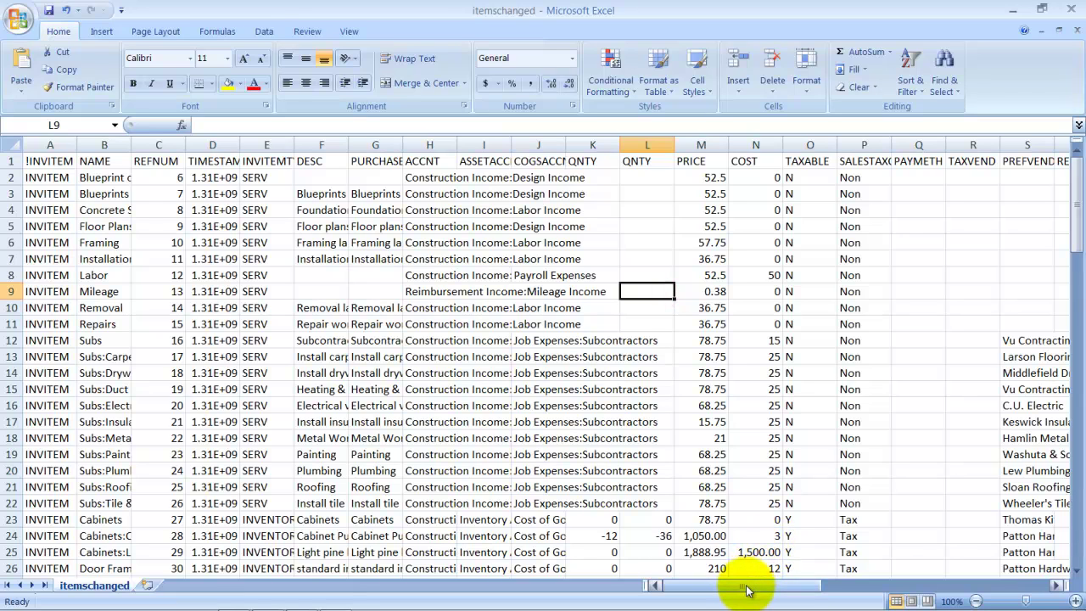
- Review the Mileage item's HIDDEN flag and row 37's ISNEW value for Electrical Materials
left_click_drag(746, 590, 860, 584)
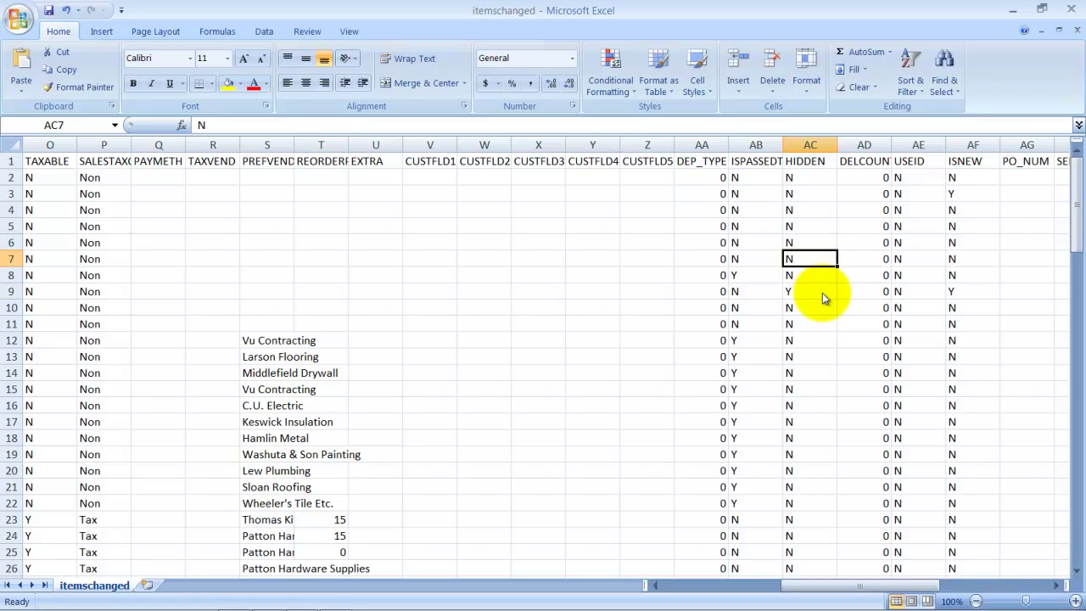
left_click(822, 297)
left_click_drag(812, 587, 742, 590)
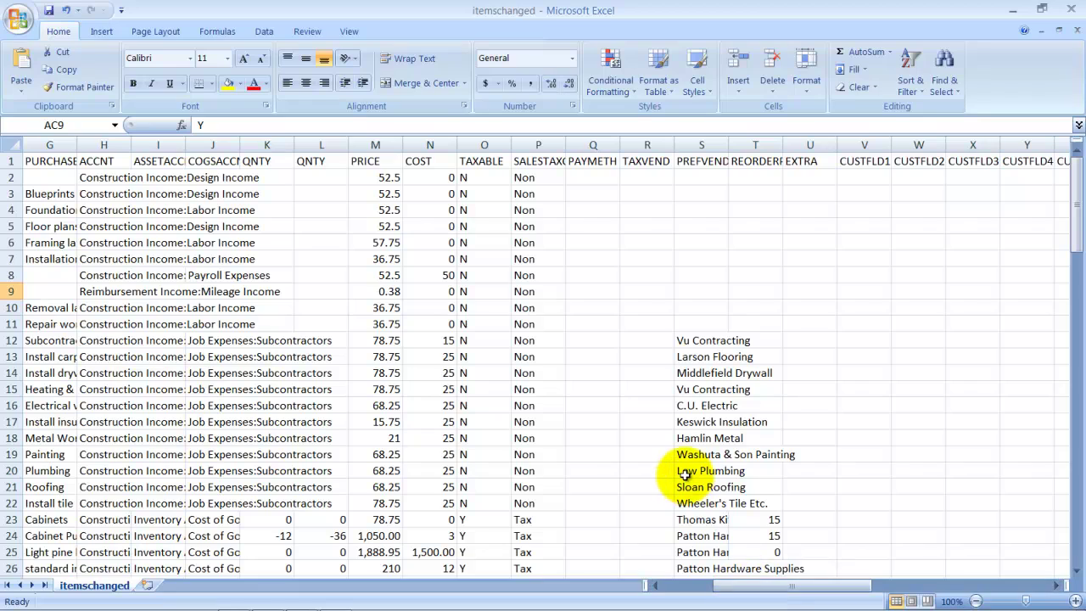
scroll(708, 467, "down", 3)
left_click_drag(759, 579, 956, 578)
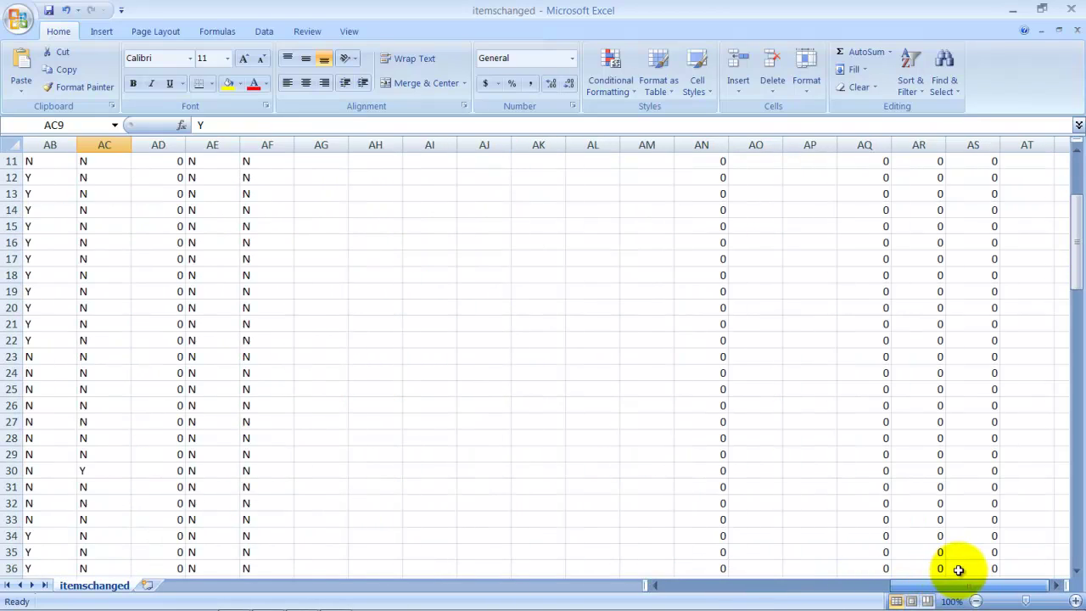
scroll(446, 385, "down", 3)
left_click(266, 424)
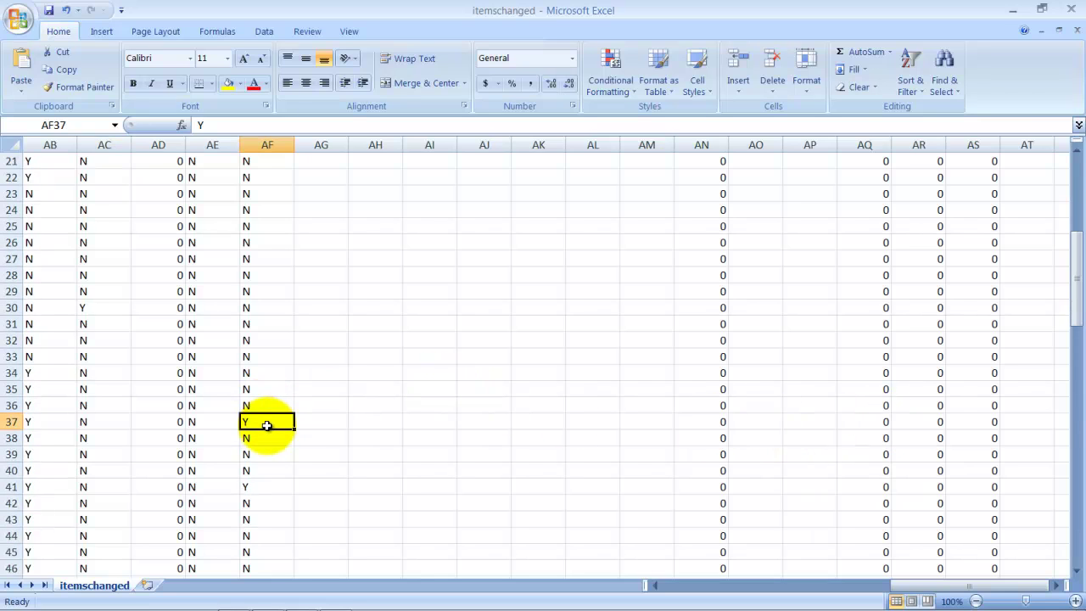
key("Left")
key("Left")
key("Left")
key("Left")
key("Left")
key("Left")
key("Left")
key("Left")
key("Left")
key("Left")
key("Left")
key("Left")
key("Left")
key("Left")
key("Left")
key("Left")
key("Left")
key("Left")
key("Left")
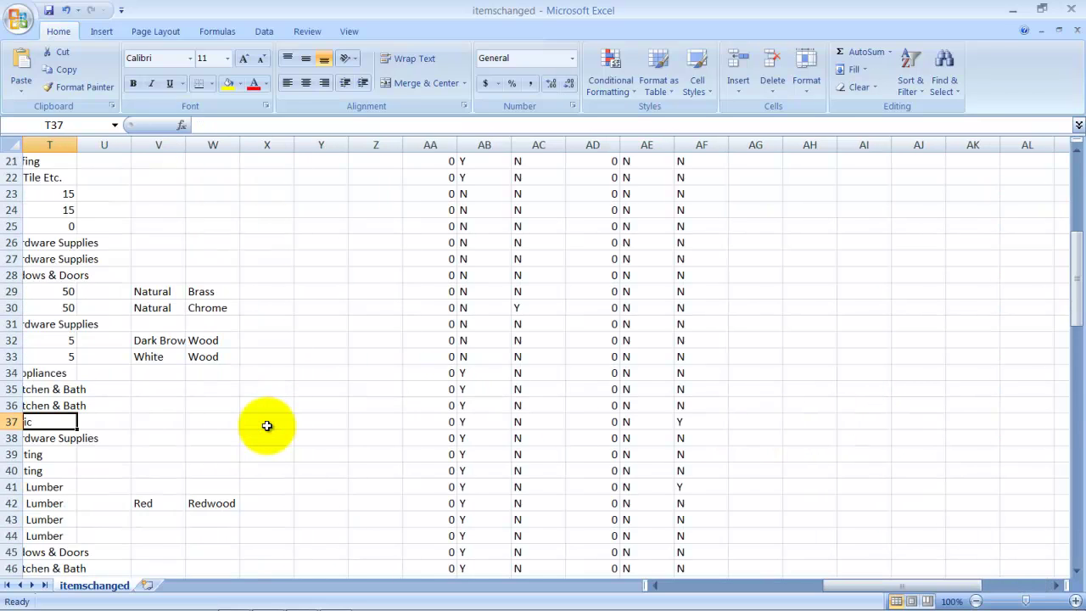
key("Left")
key("Left")
key("Left")
key("Left")
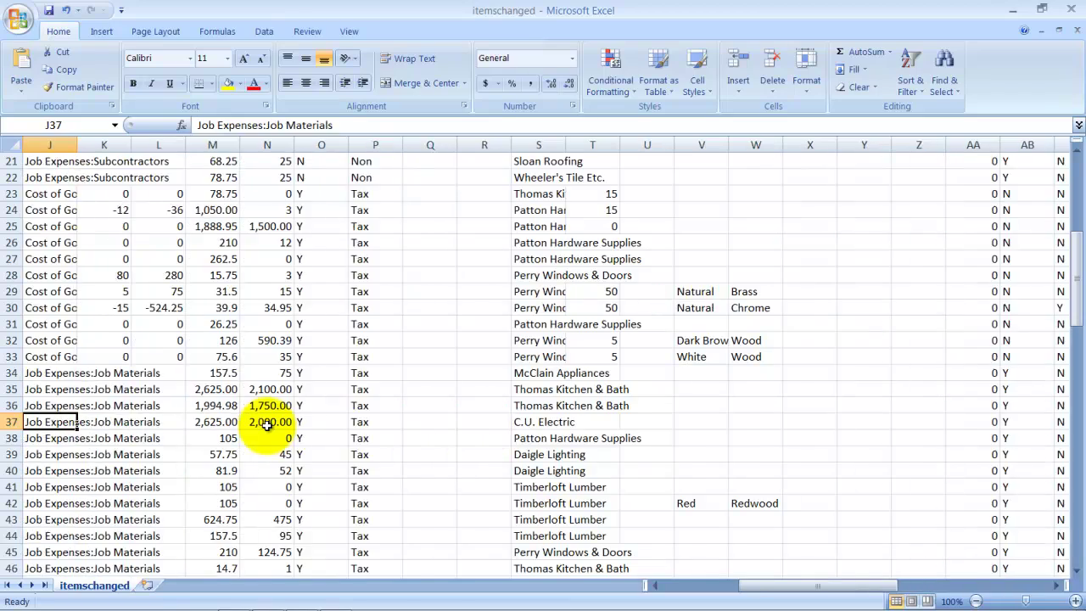
key("Right")
key("Left")
key("Left")
key("Left")
key("Left")
key("Left")
key("Left")
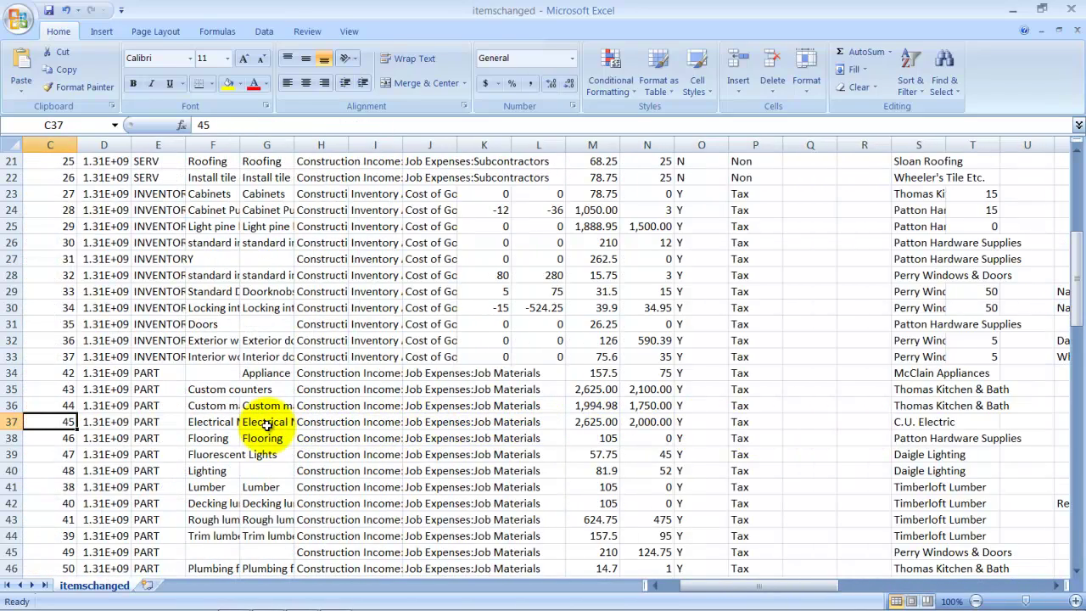
key("Left")
key("Right")
key("Left")
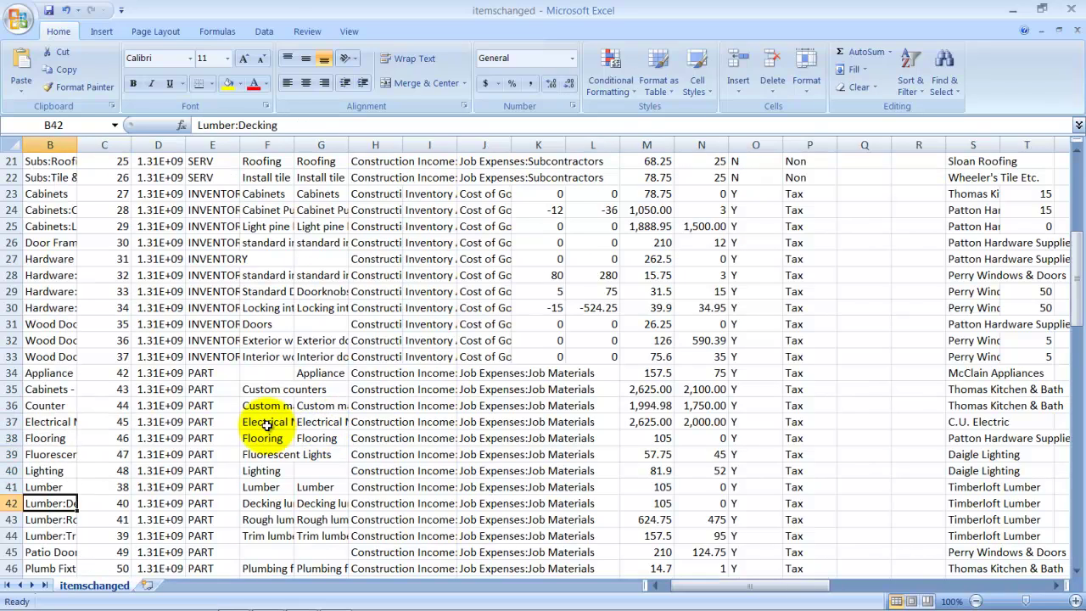
- Widen column B so names like Fluorescent Ceiling Lighting and Lumber:Trim are readable, then browse the items
scroll(267, 433, "down", 2)
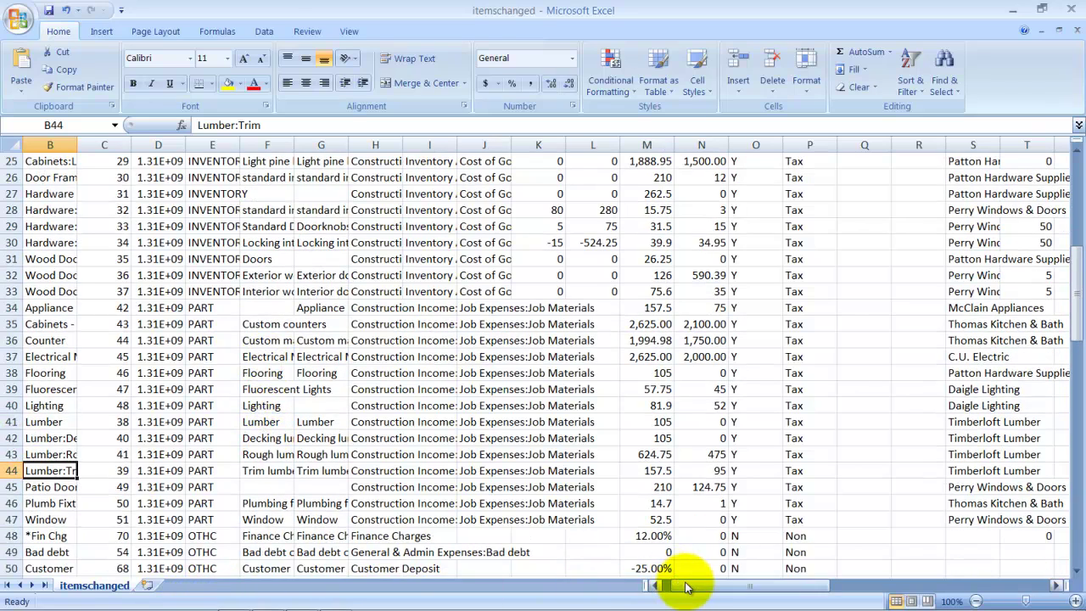
left_click_drag(686, 583, 669, 584)
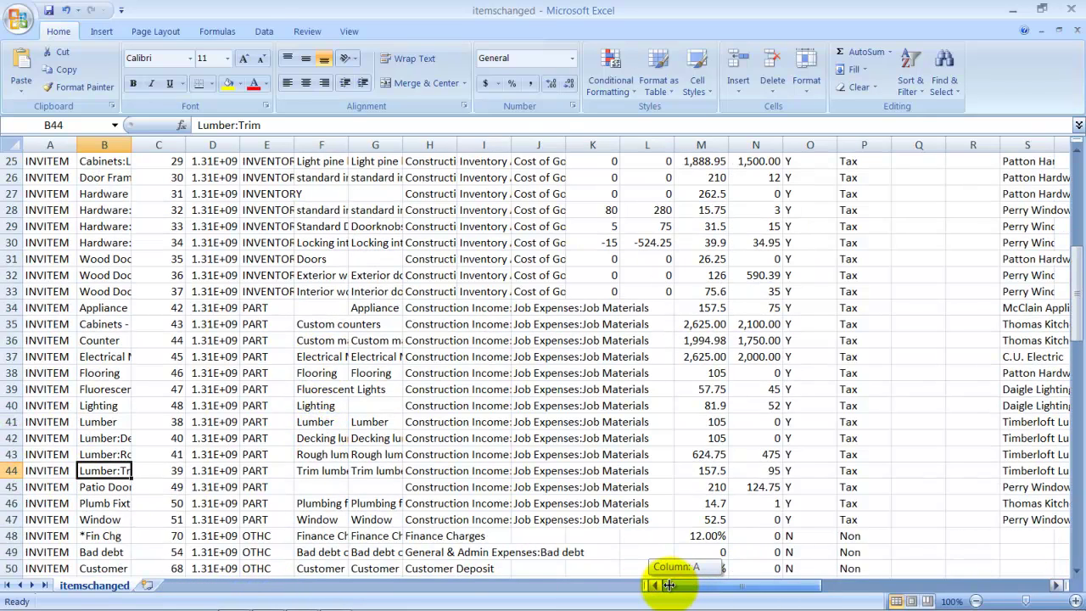
left_click_drag(132, 145, 216, 153)
scroll(323, 480, "up", 5)
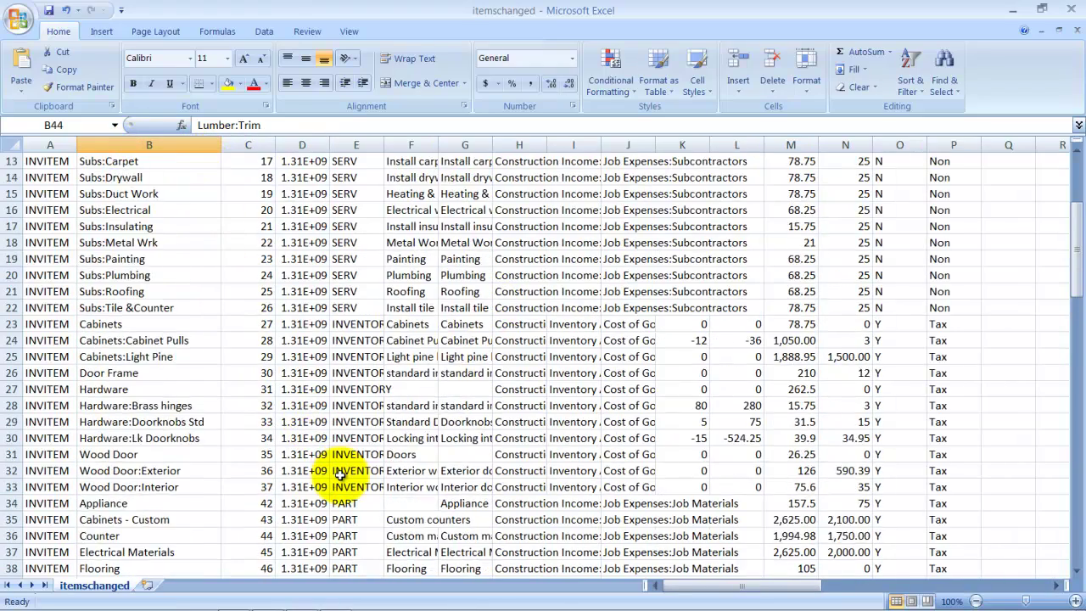
scroll(340, 475, "up", 4)
scroll(339, 475, "down", 15)
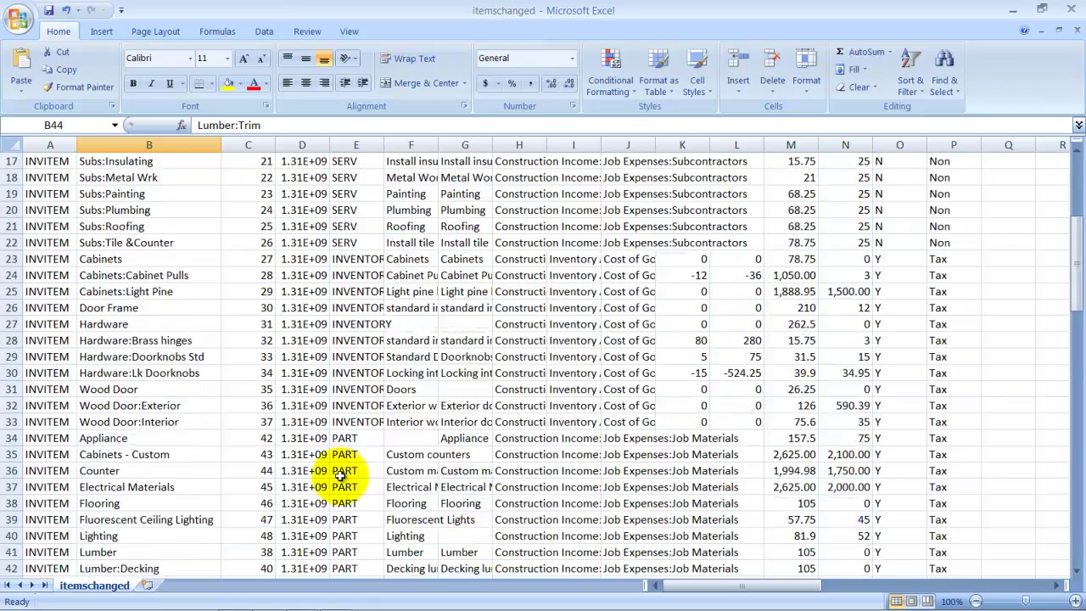
scroll(339, 476, "down", 9)
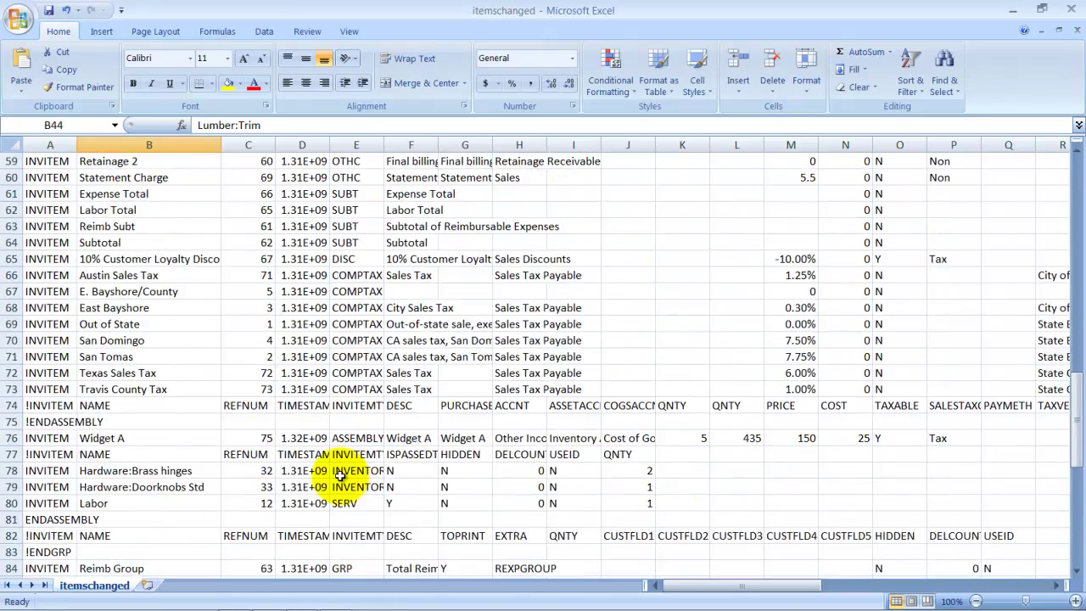
scroll(339, 476, "up", 9)
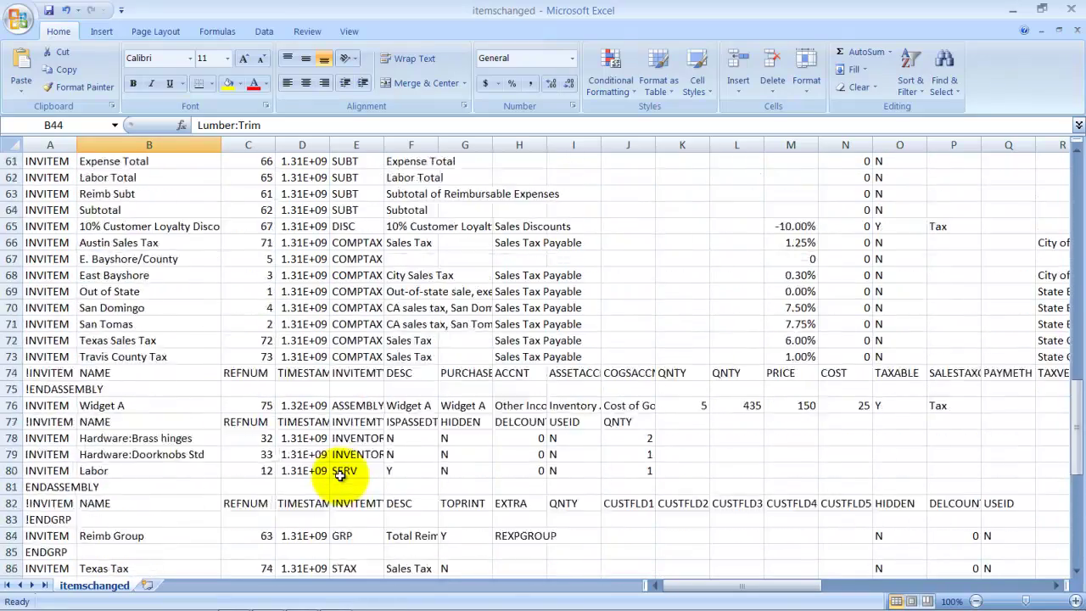
scroll(339, 475, "up", 2)
scroll(303, 398, "down", 1)
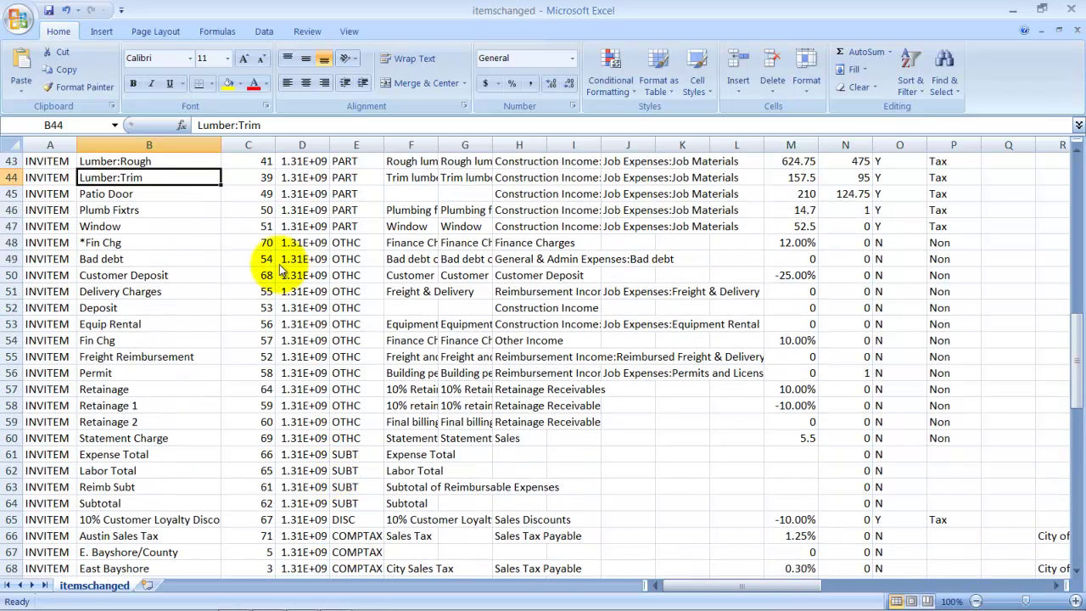
- Close the itemschanged workbook and Excel without saving
left_click(1076, 31)
left_click(541, 355)
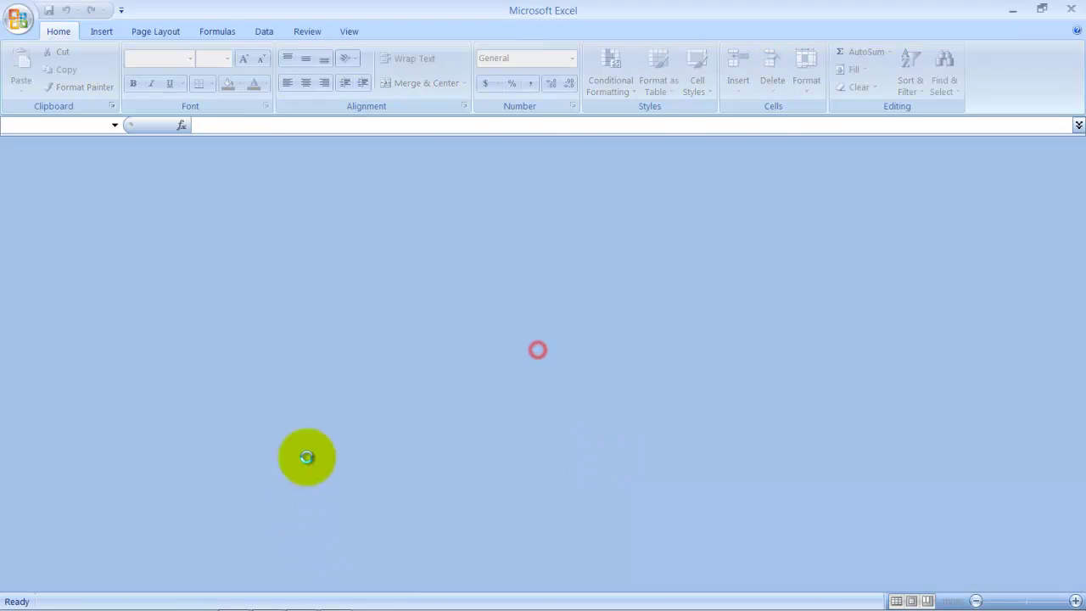
left_click(1065, 14)
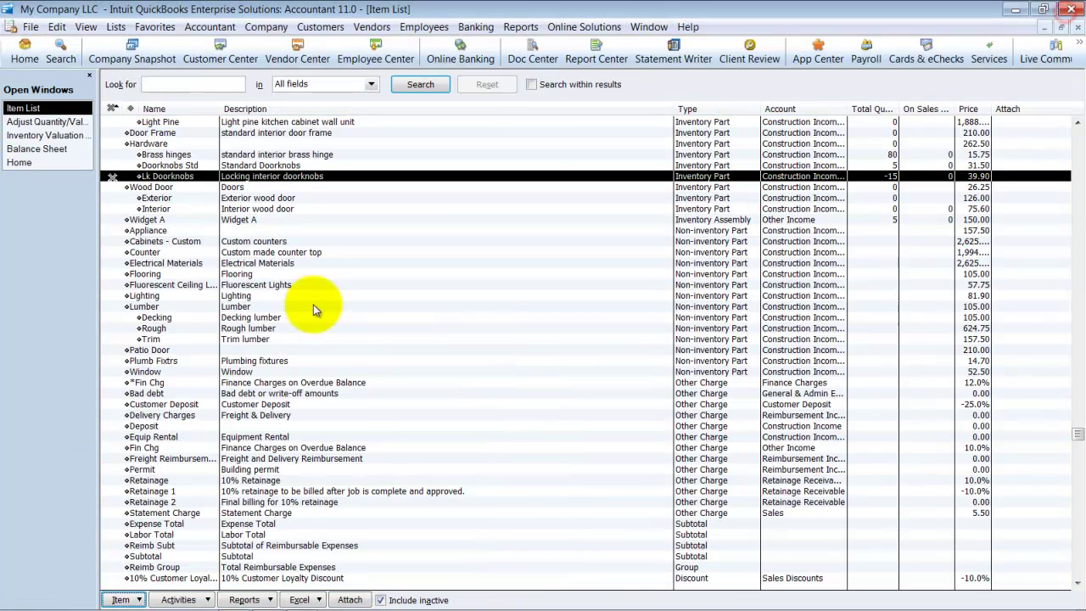
- Export the Item List as IIF to items.IIF on the Desktop, overwriting the existing file
left_click(31, 28)
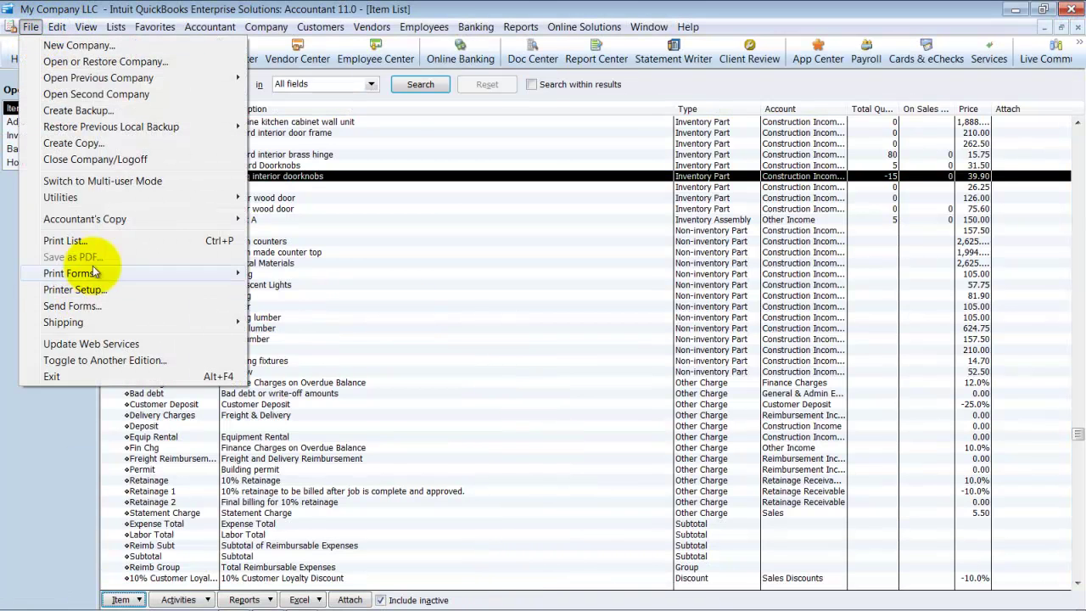
mouse_move(230, 198)
mouse_move(340, 212)
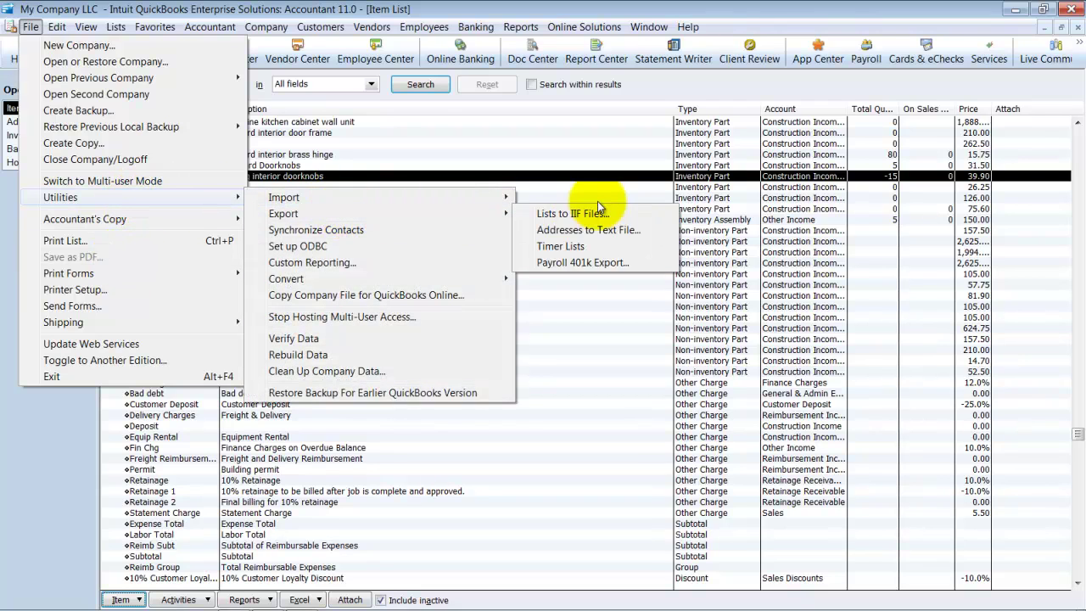
left_click(603, 214)
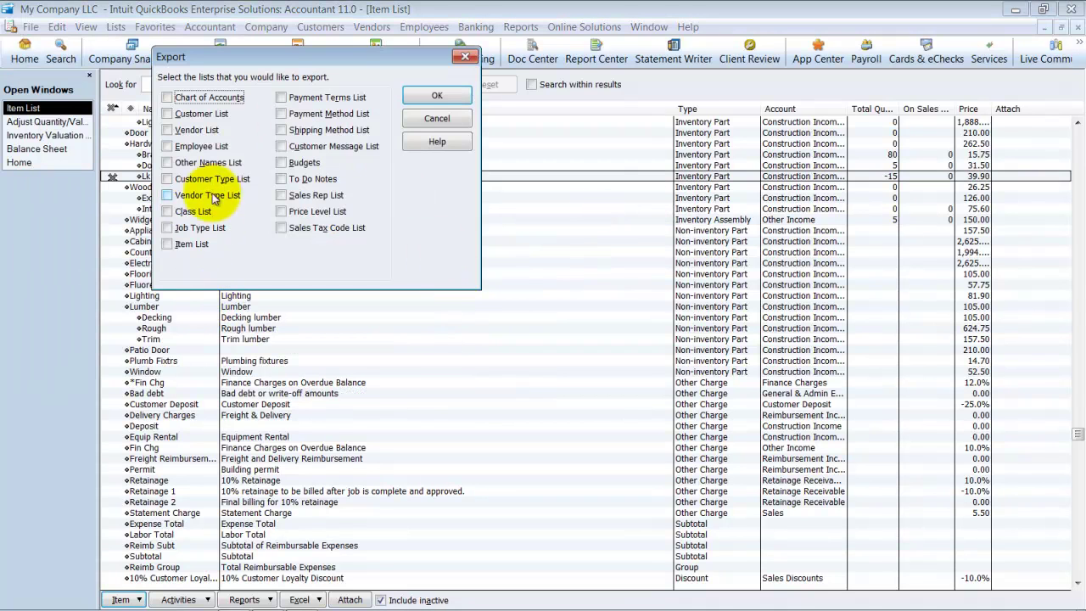
left_click(183, 244)
left_click(411, 100)
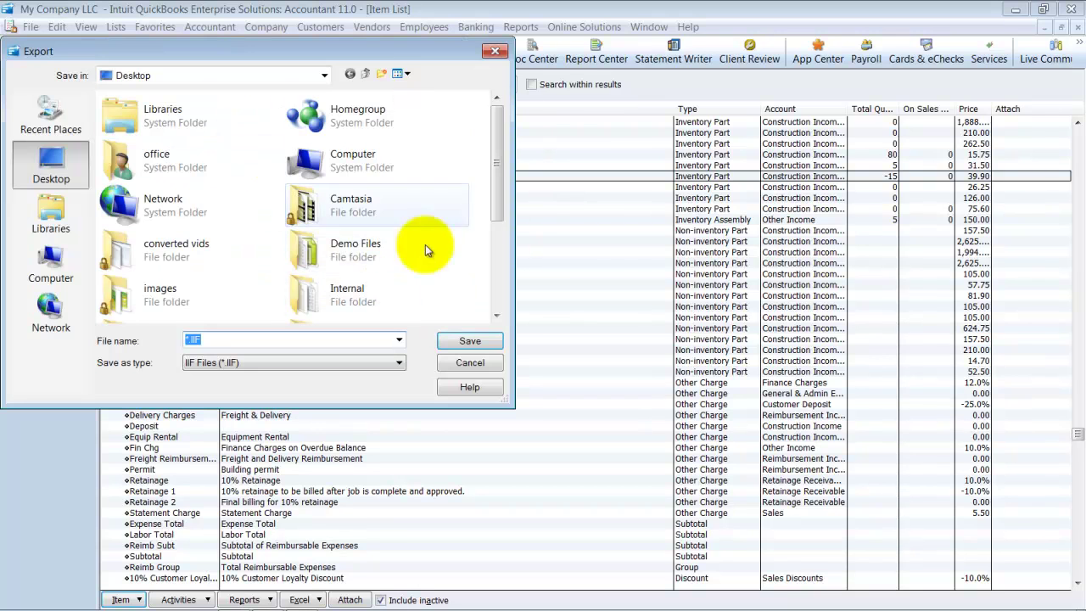
left_click_drag(495, 131, 518, 274)
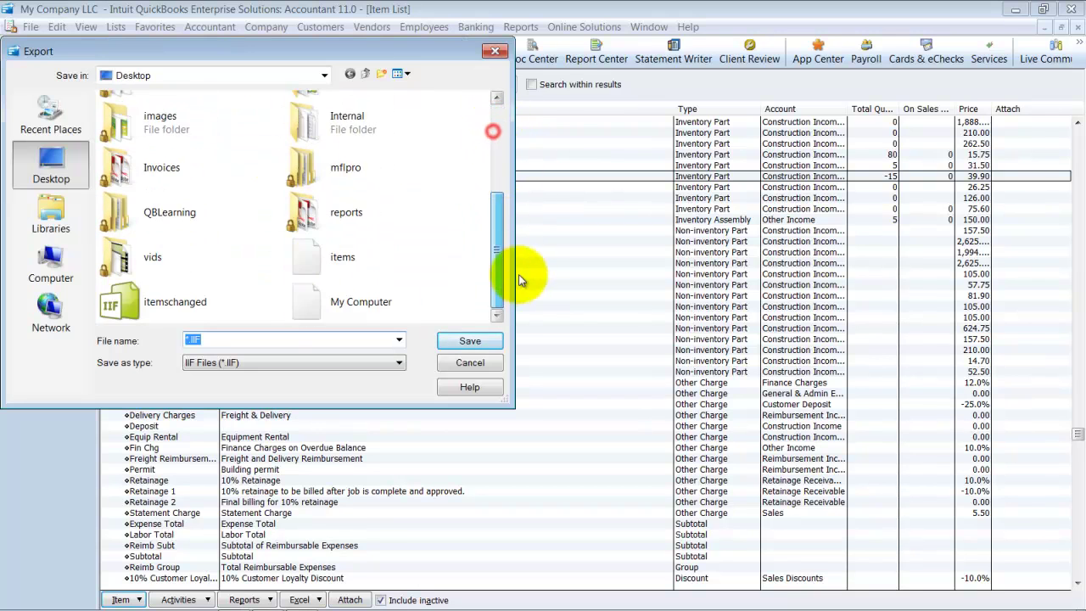
left_click(342, 246)
left_click(486, 343)
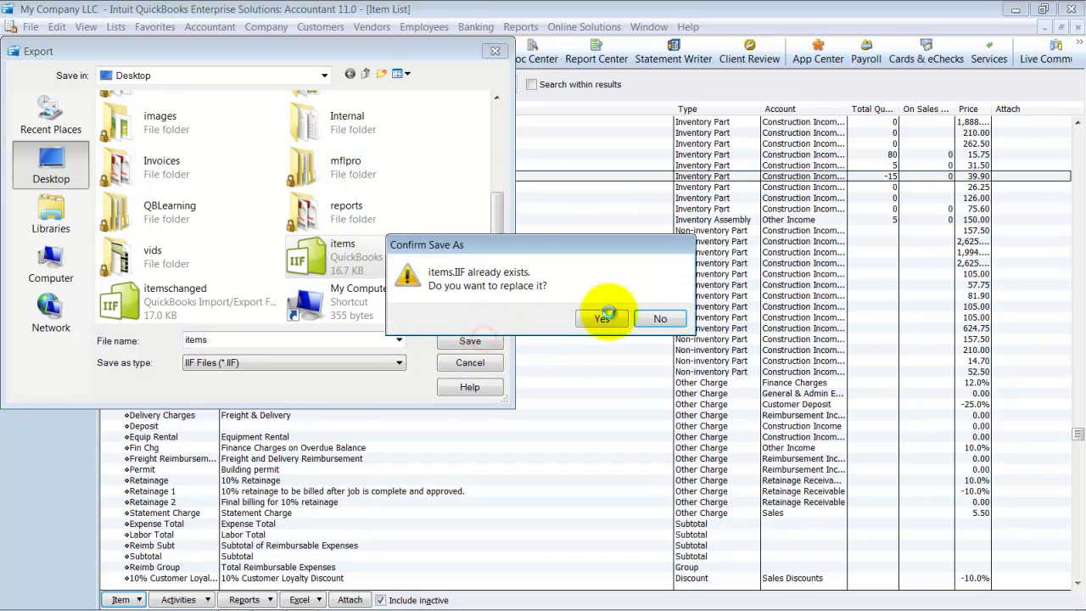
left_click(581, 329)
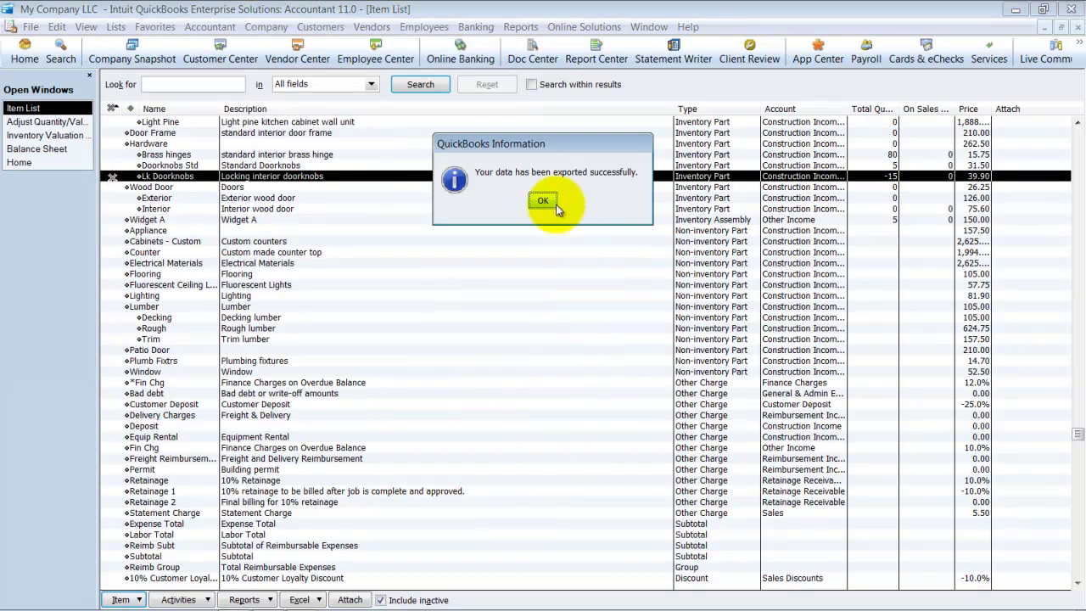
left_click(549, 201)
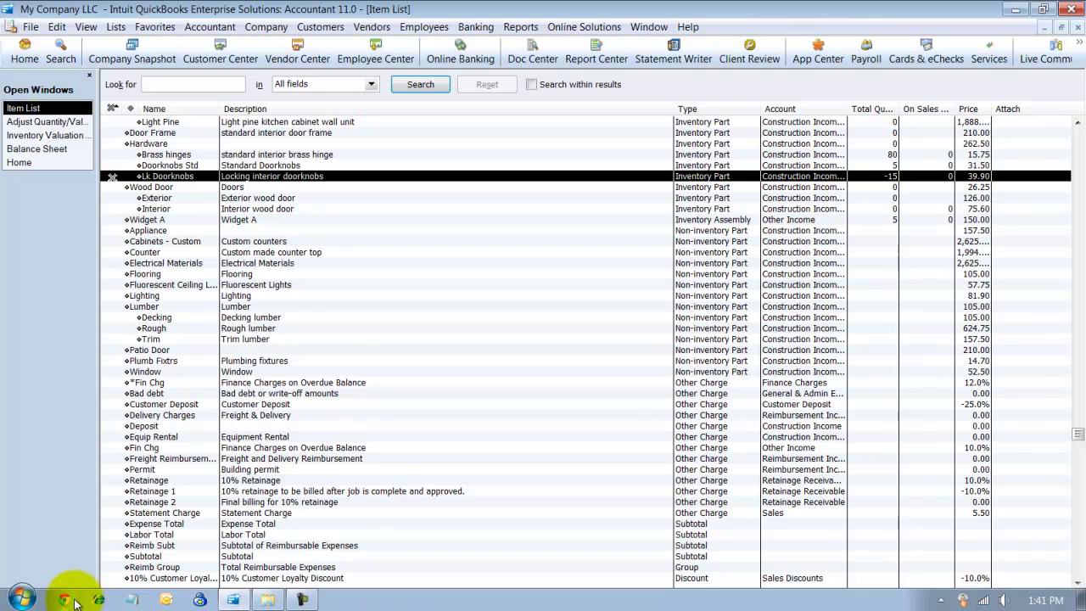
left_click(35, 600)
- Launch Excel and open the recent items IIF file, finishing the Text Import Wizard
left_click(48, 290)
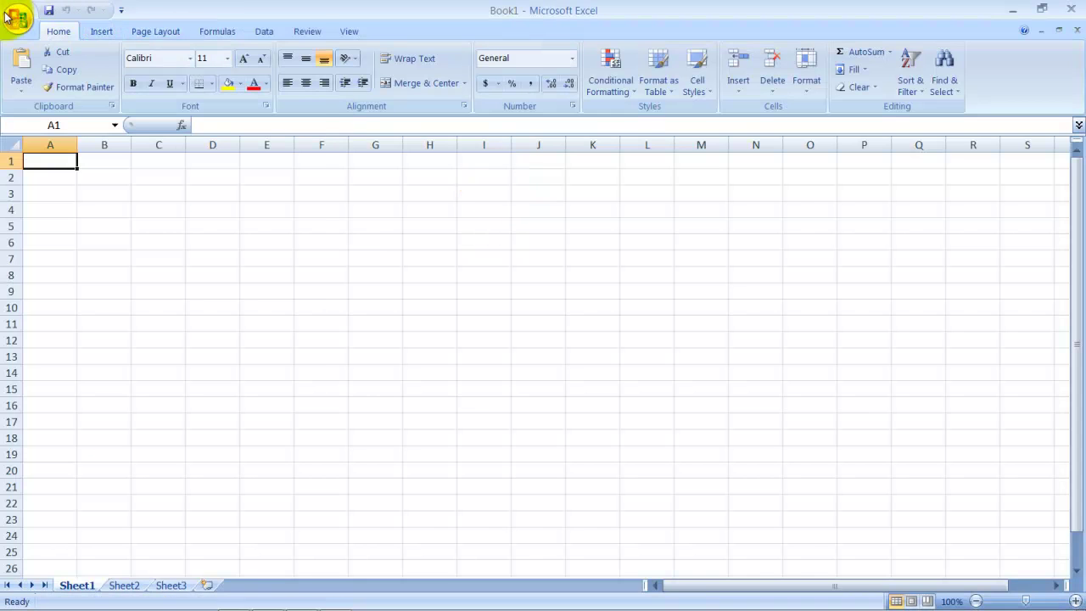
left_click(17, 17)
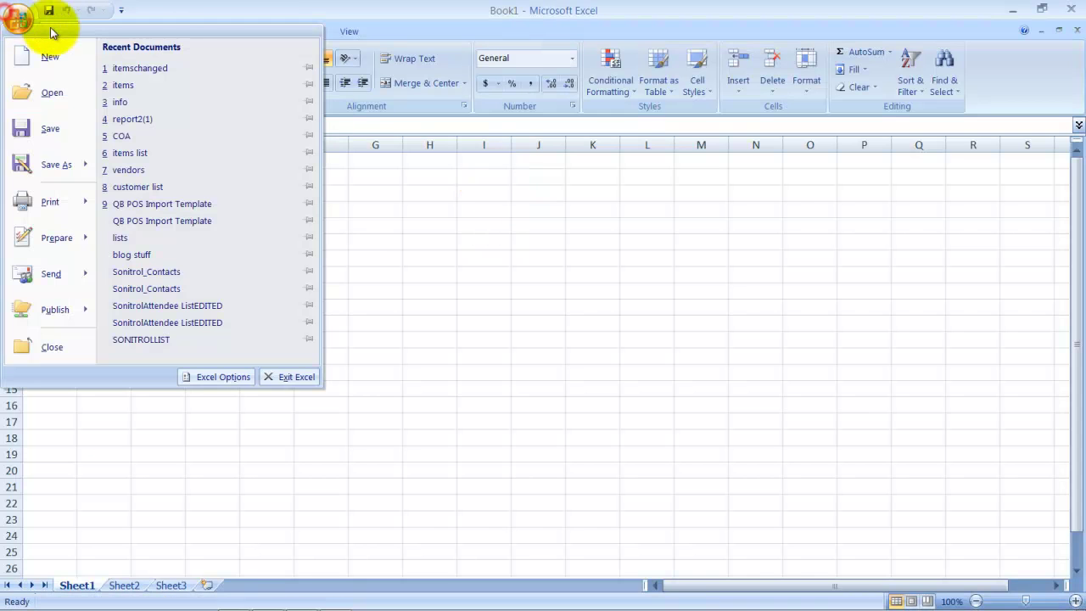
left_click(126, 84)
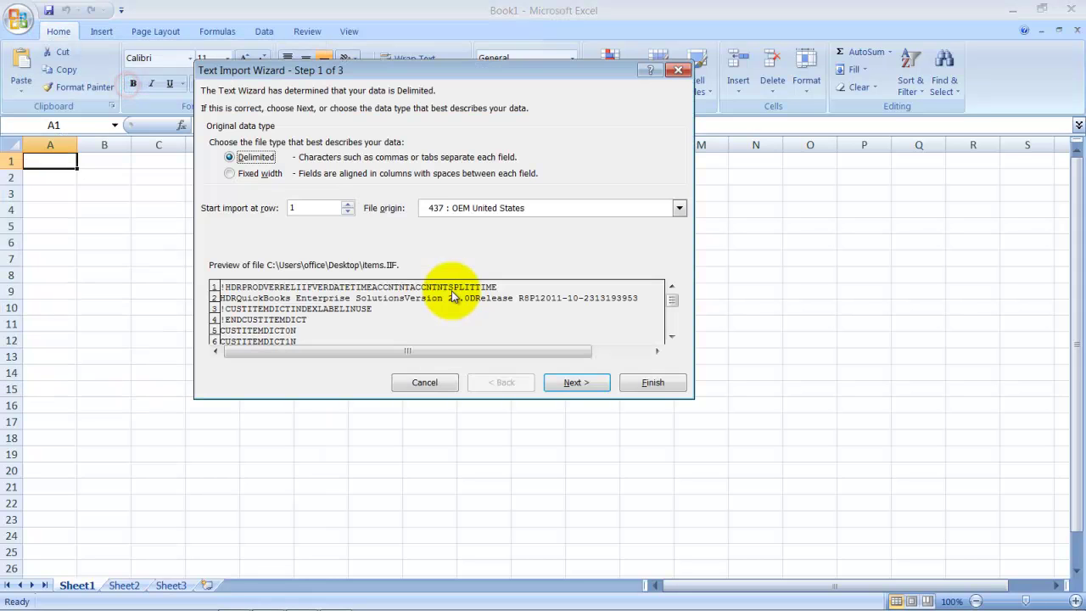
left_click(638, 386)
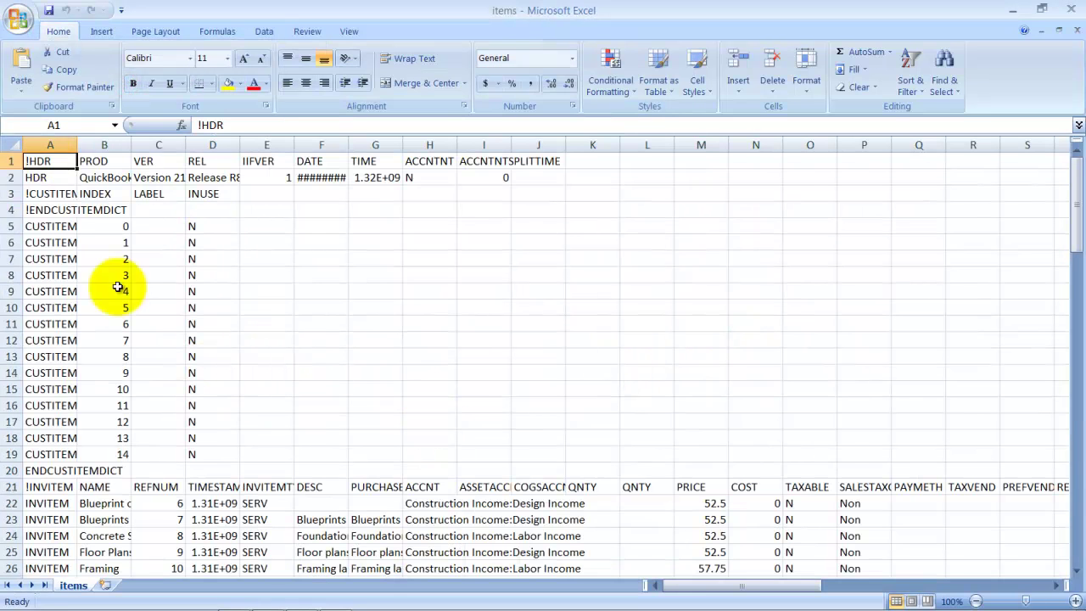
- Autofit column B and move along row 50 from Lk Doorknobs toward its HIDDEN flag in AC50
scroll(181, 411, "down", 3)
double_click(132, 144)
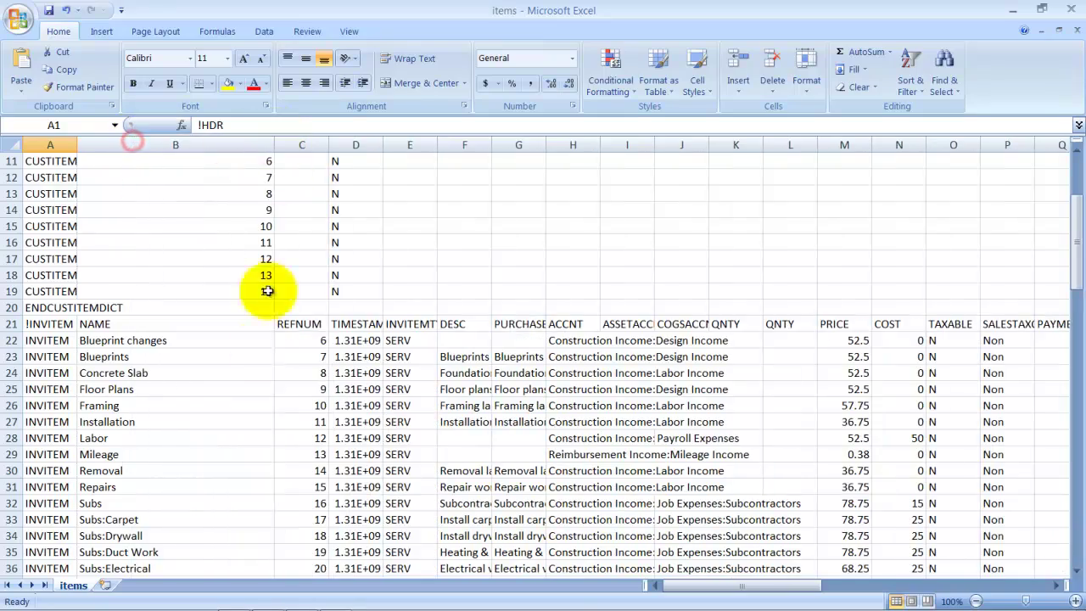
scroll(255, 399, "down", 2)
scroll(257, 449, "down", 11)
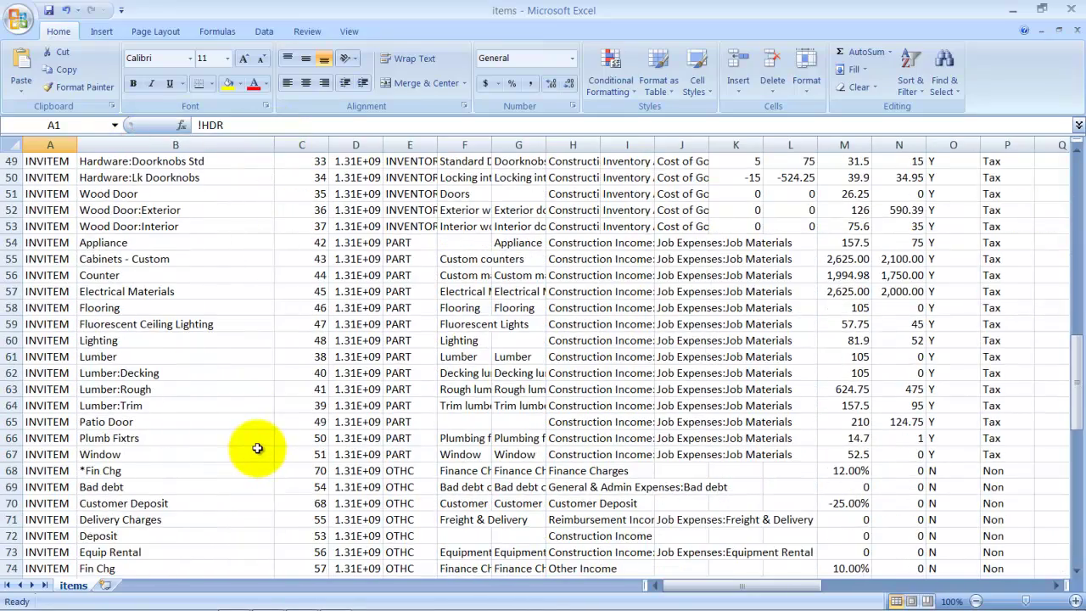
scroll(204, 245, "up", 1)
left_click(174, 211)
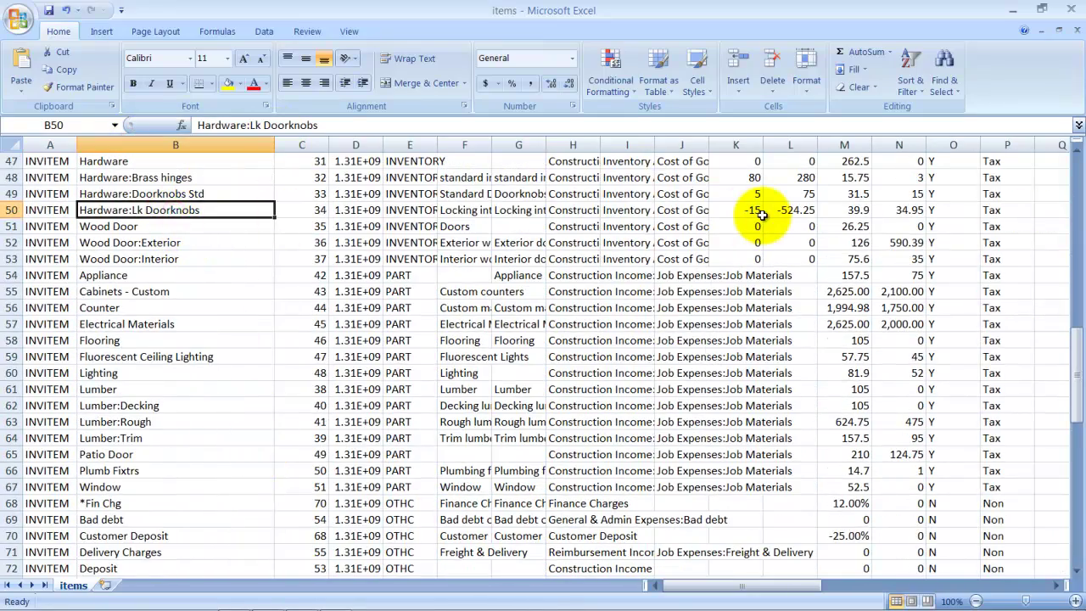
key("Right")
key("Right")
key("Right")
key("Right")
key("Right")
key("Right")
key("Right")
key("Right")
key("Right")
key("Right")
key("Right")
key("Right")
key("Right")
key("Right")
key("Right")
key("Right")
key("Right")
key("Right")
key("Right")
key("Right")
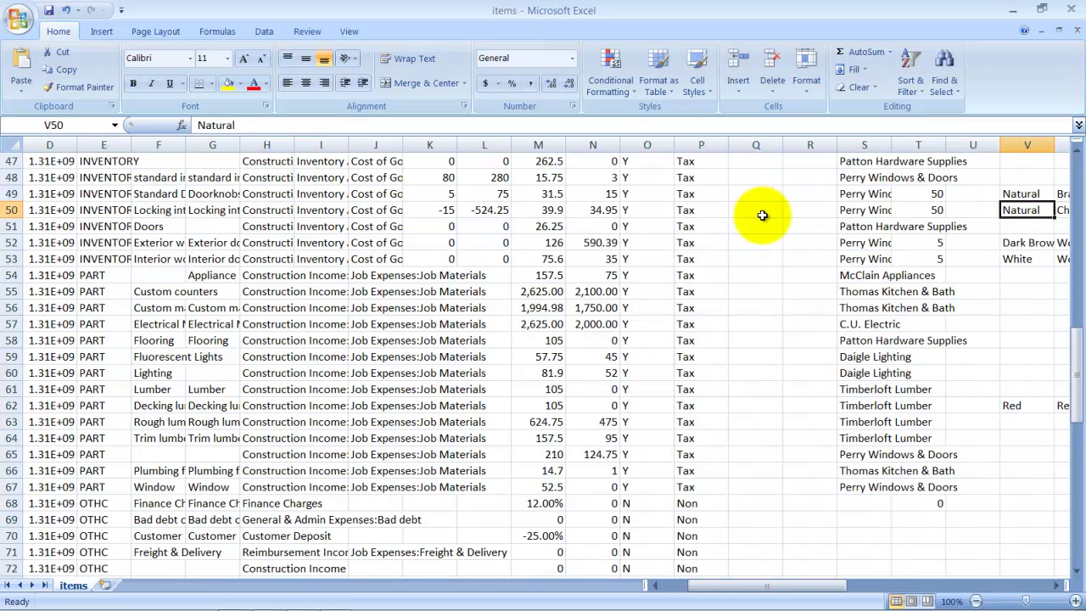
key("Right")
key("Right")
key("Right")
key("Right")
key("Right")
key("Right")
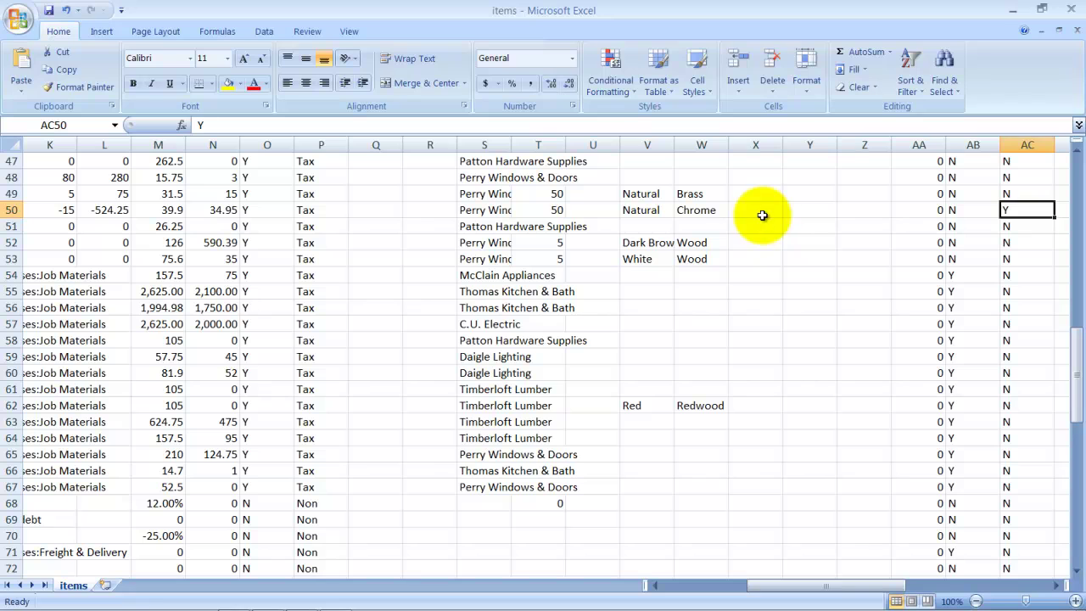
- Save As itemschanged.iif on the Desktop
scroll(909, 376, "up", 1)
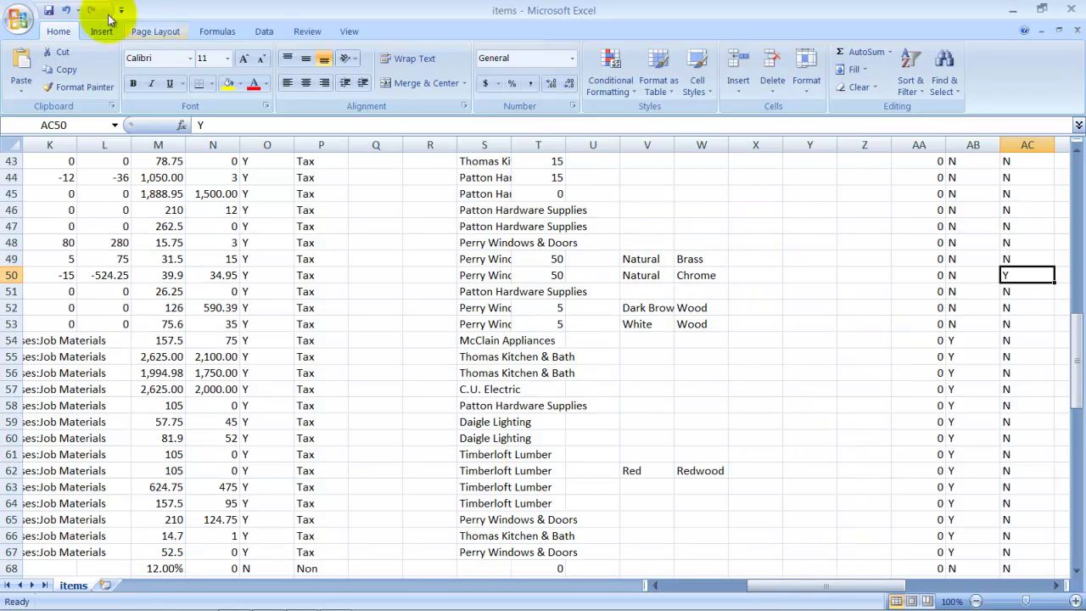
left_click(21, 18)
left_click(53, 158)
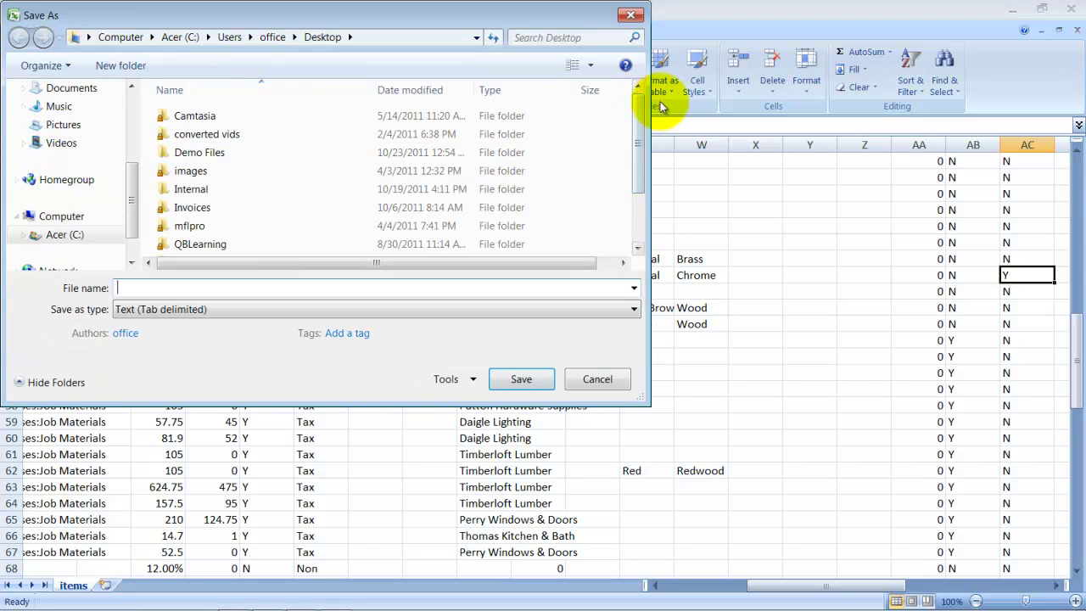
left_click_drag(640, 121, 659, 218)
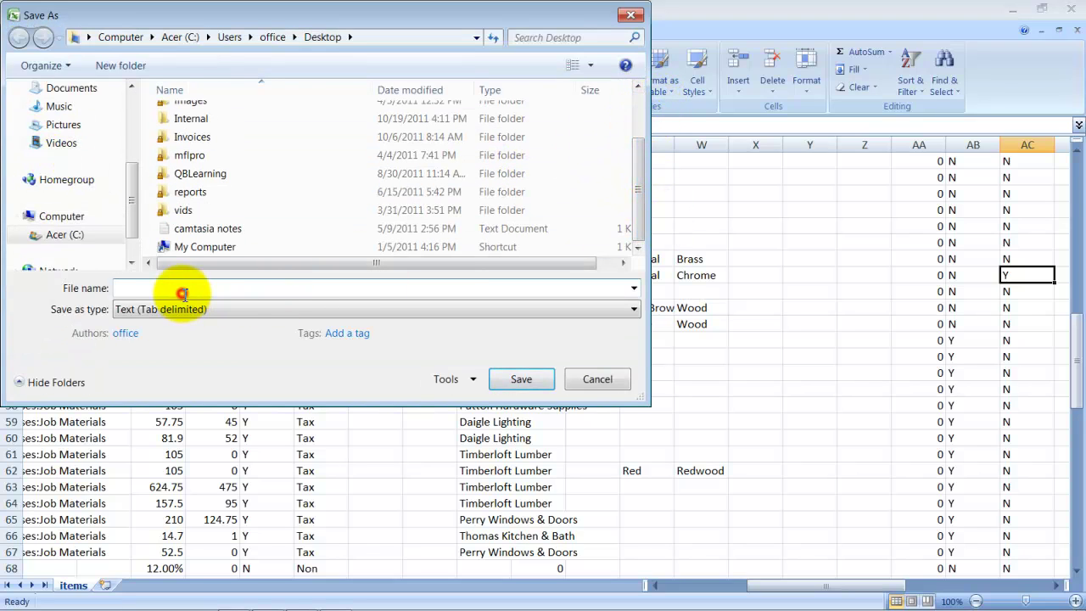
type("items")
key("Down")
key("Down")
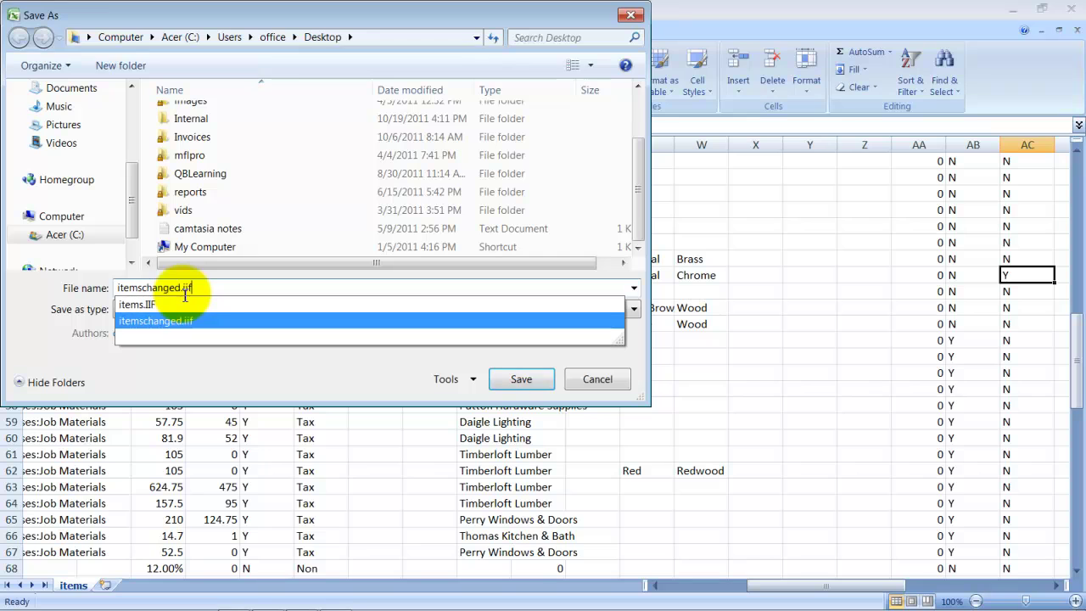
key("Return")
- Confirm replacing itemschanged.iif and keep the tab-delimited text format
left_click(609, 322)
left_click(475, 369)
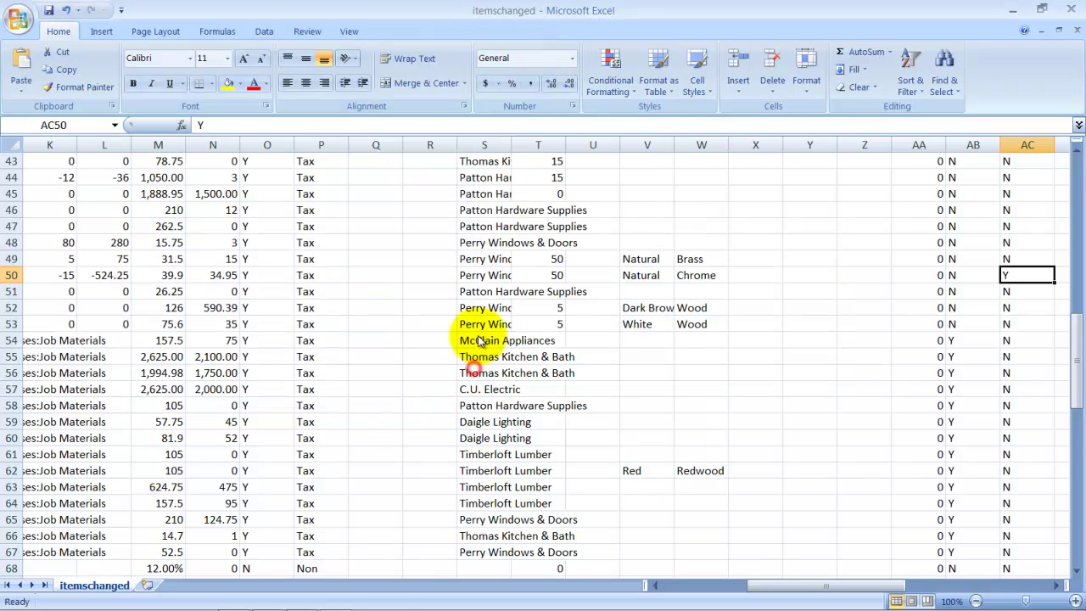
left_click_drag(744, 585, 659, 585)
scroll(249, 444, "up", 12)
scroll(227, 392, "up", 2)
- Delete rows 1–20 so the !INVITEM header becomes row 1
left_click_drag(17, 472, 12, 161)
right_click(111, 209)
left_click(190, 311)
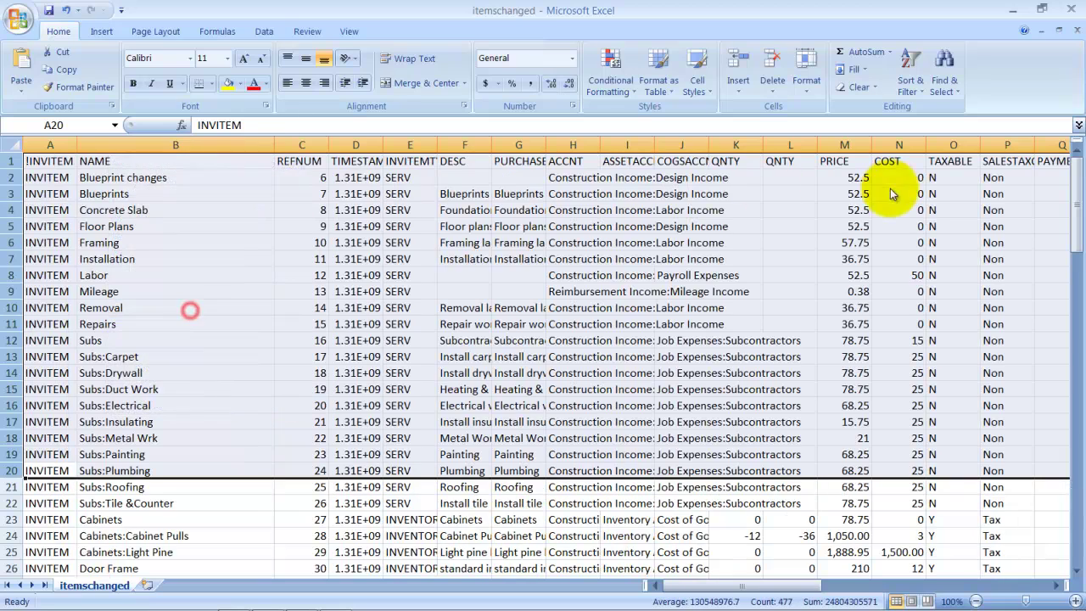
left_click_drag(765, 585, 770, 589)
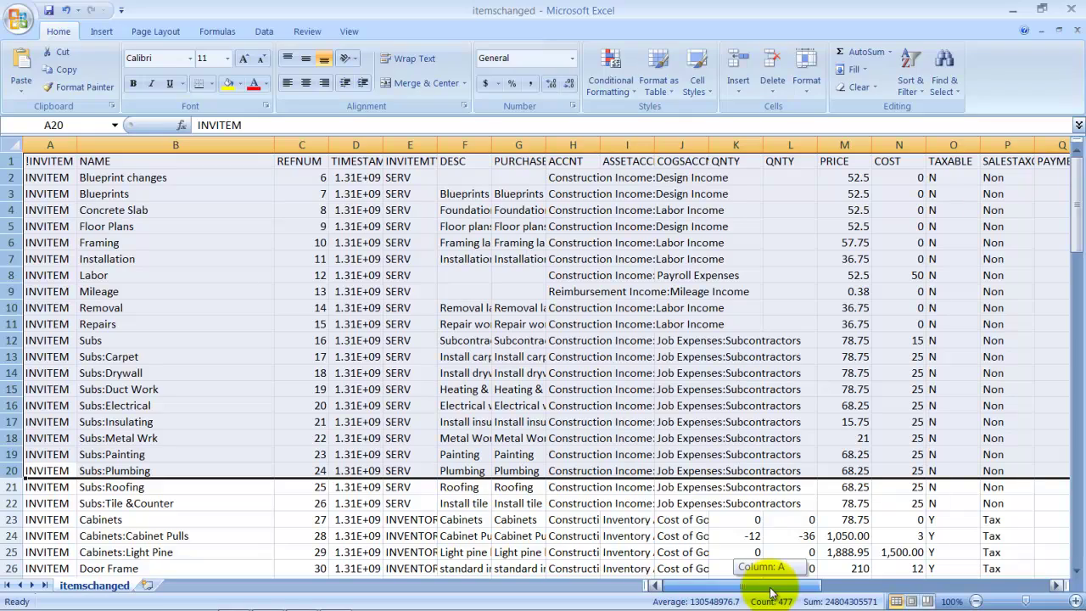
left_click_drag(772, 592, 897, 585)
- Fill N down the HIDDEN column AC from AC2 and save in tab-delimited format
left_click(766, 174)
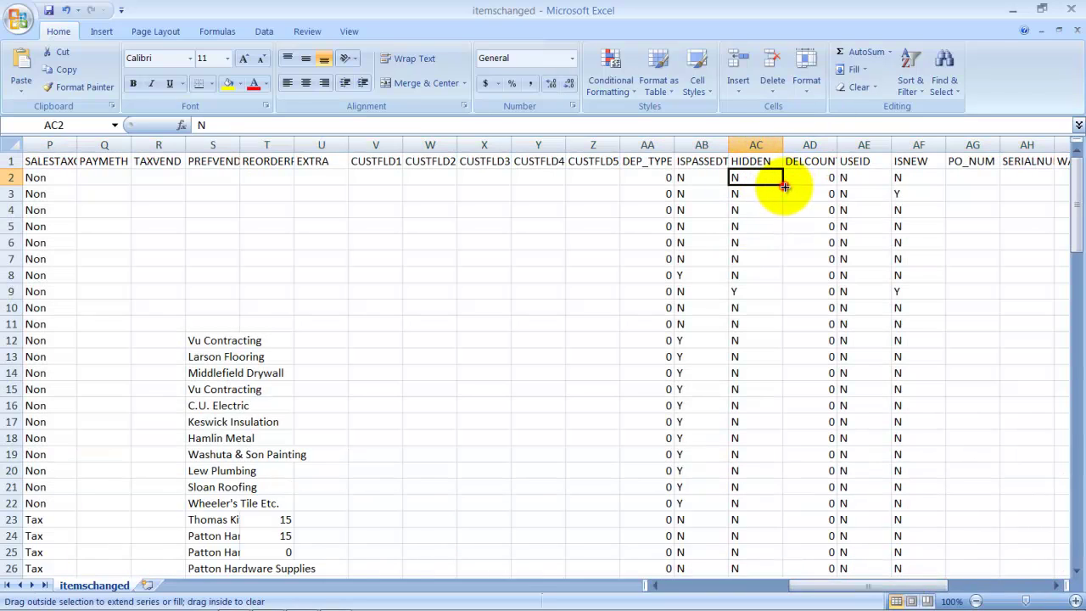
left_click_drag(784, 186, 770, 242)
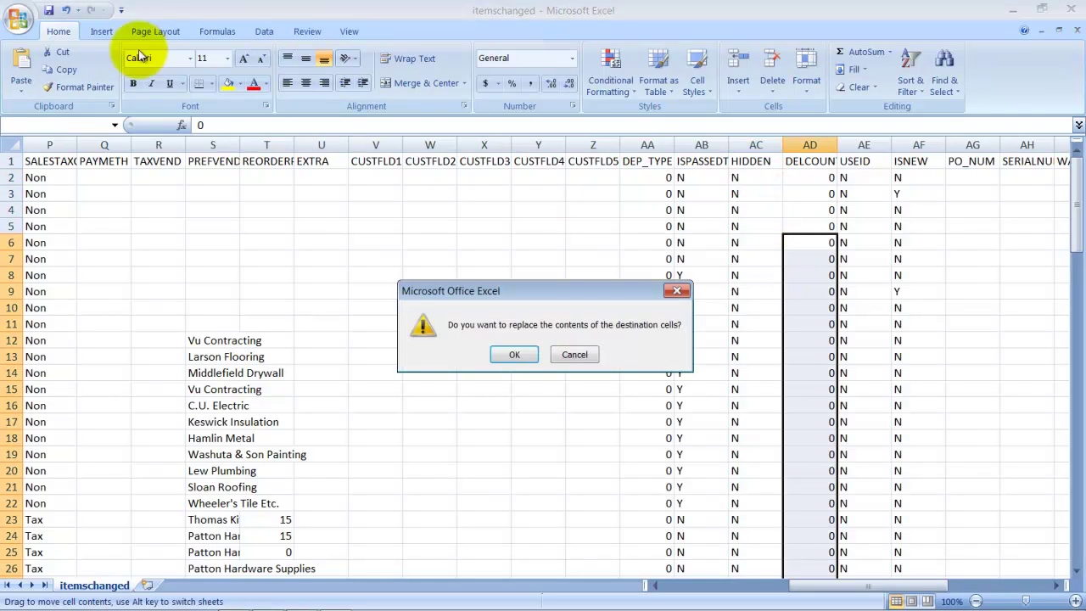
left_click(569, 355)
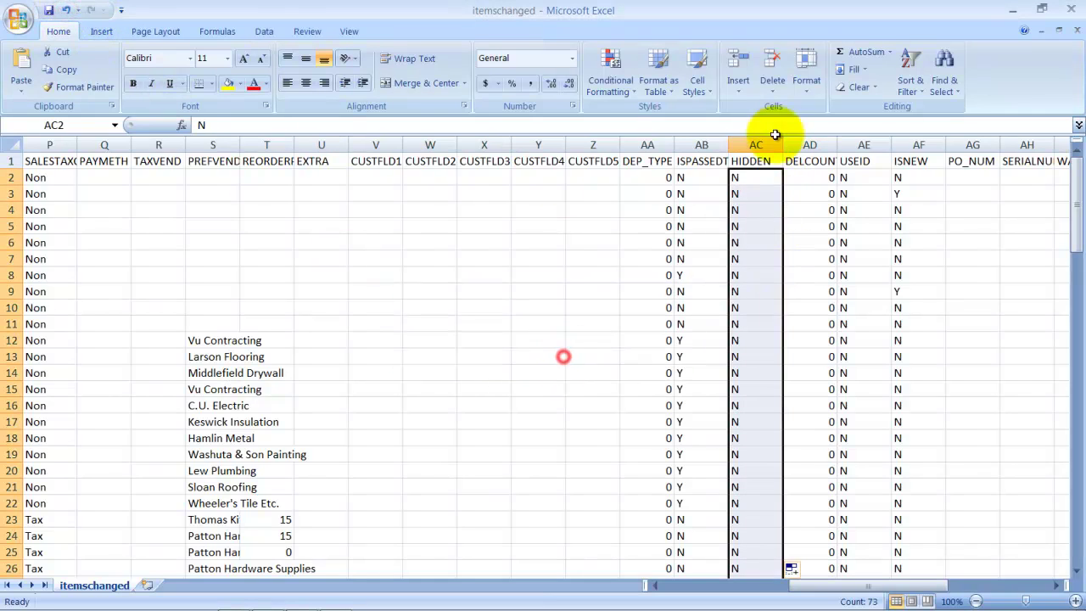
scroll(734, 313, "down", 16)
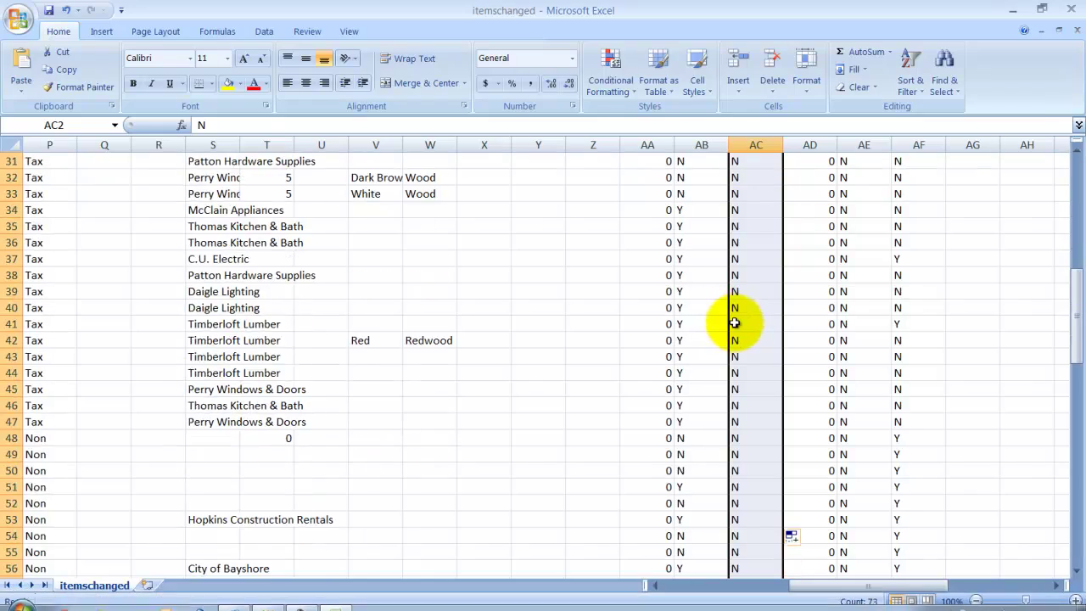
scroll(1076, 479, "down", 6)
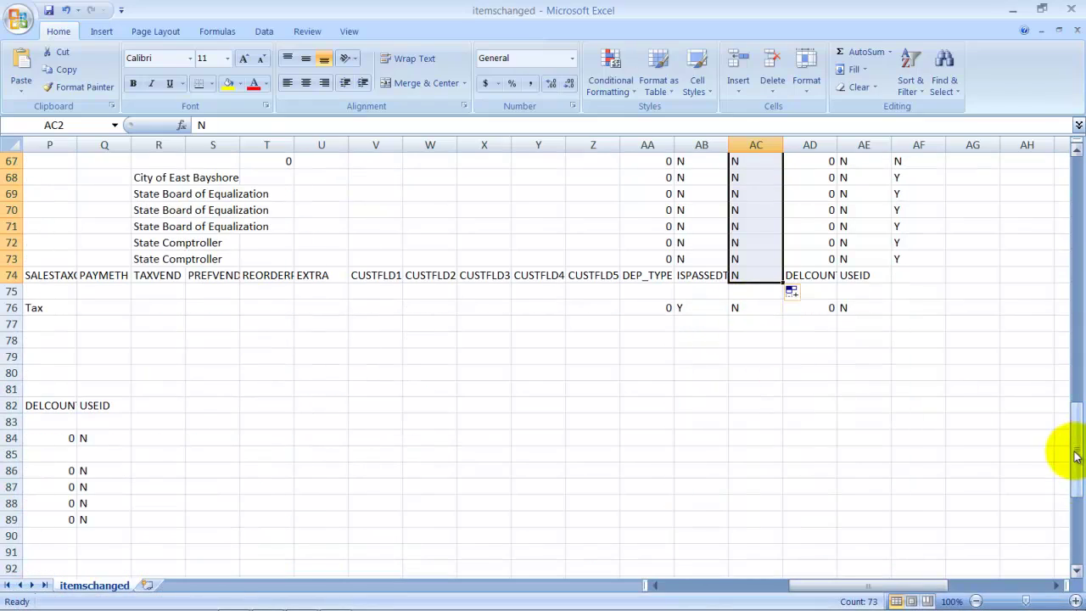
left_click_drag(1075, 456, 1066, 162)
left_click_drag(852, 581, 654, 582)
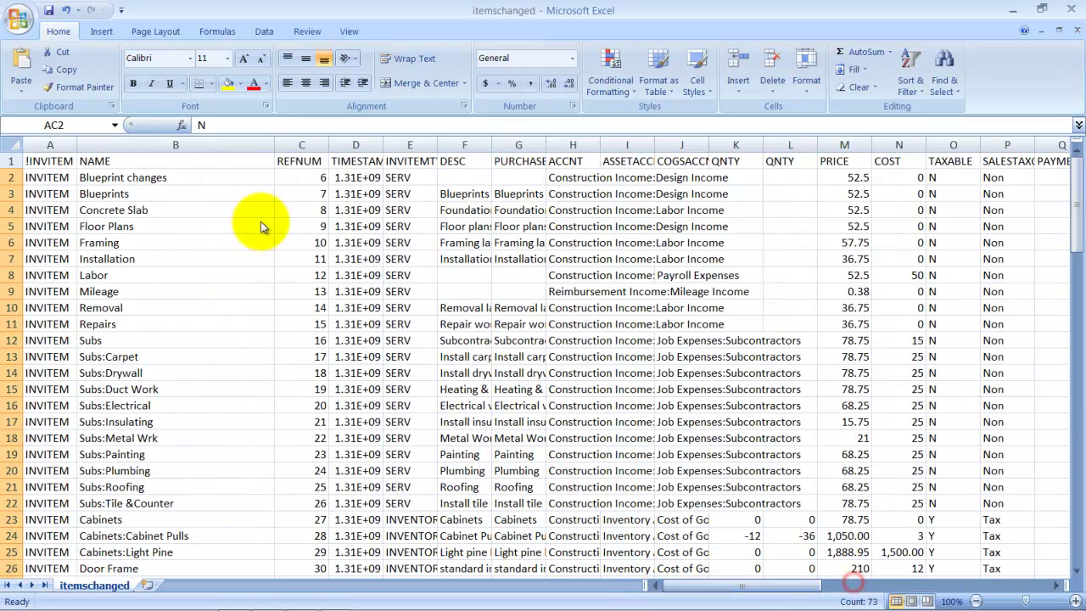
left_click(48, 11)
left_click(491, 373)
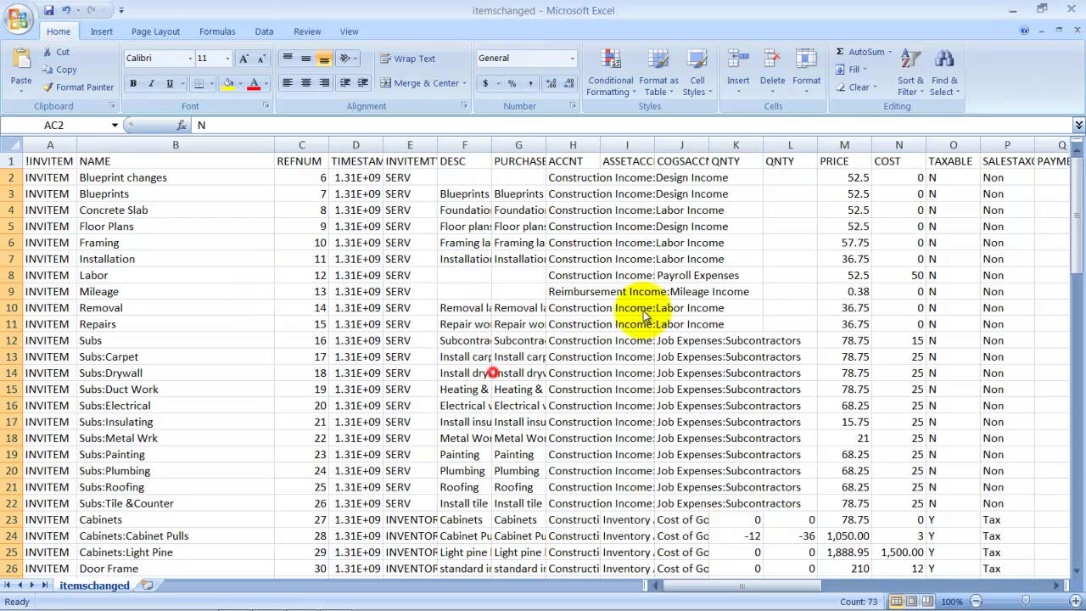
- Close the itemschanged workbook and Excel without saving
left_click(1076, 30)
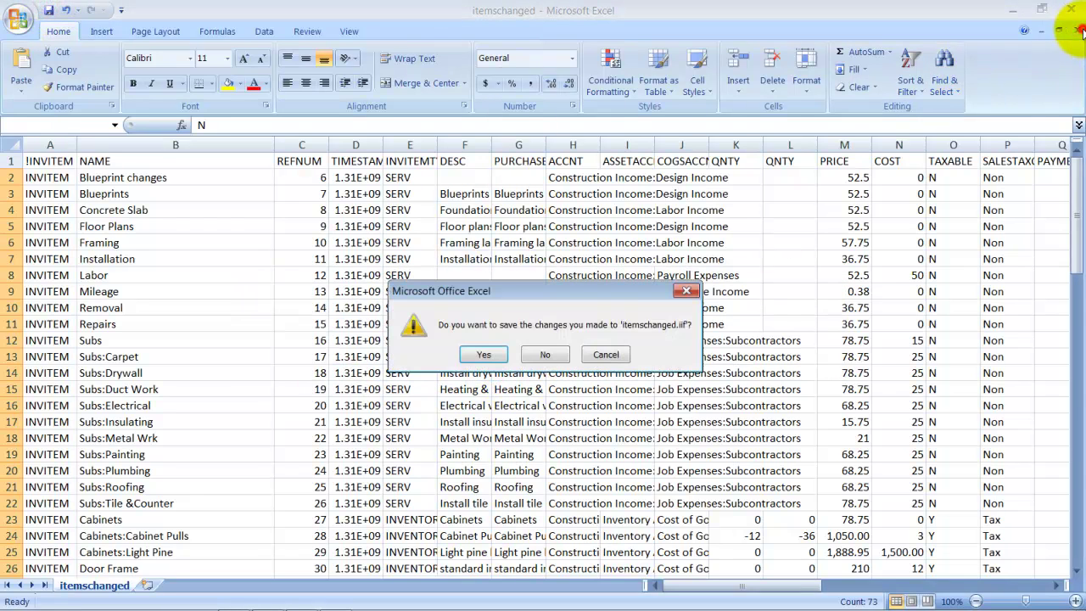
left_click(542, 365)
left_click(1079, 6)
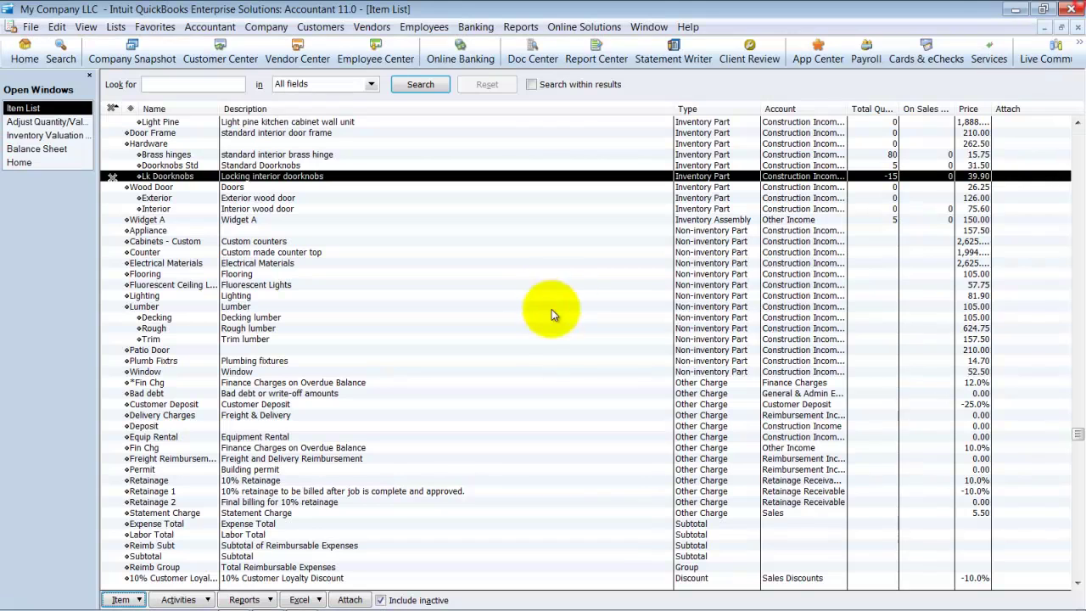
- Import itemschanged.iif via File > Utilities > Import > IIF Files and check the Item List
left_click(31, 26)
left_click(64, 197)
mouse_move(332, 201)
left_click(573, 211)
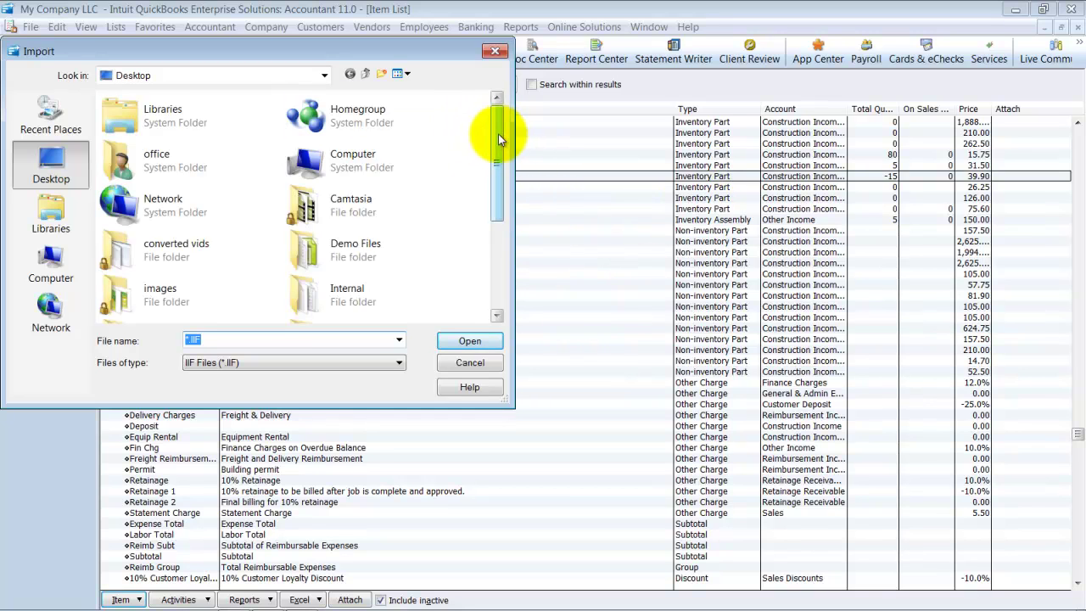
left_click_drag(499, 133, 509, 279)
double_click(182, 295)
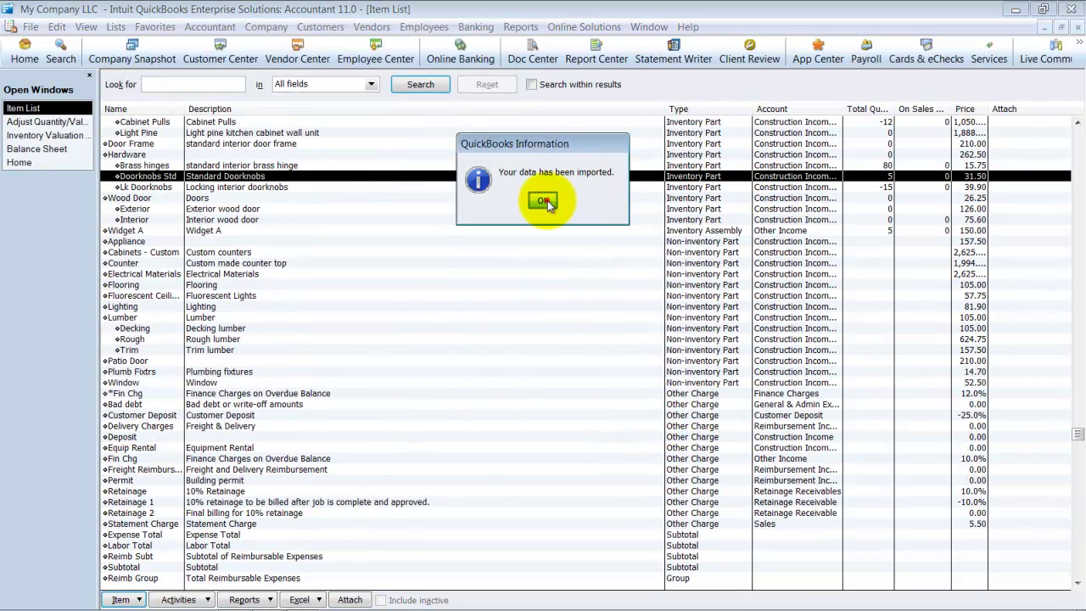
left_click(543, 200)
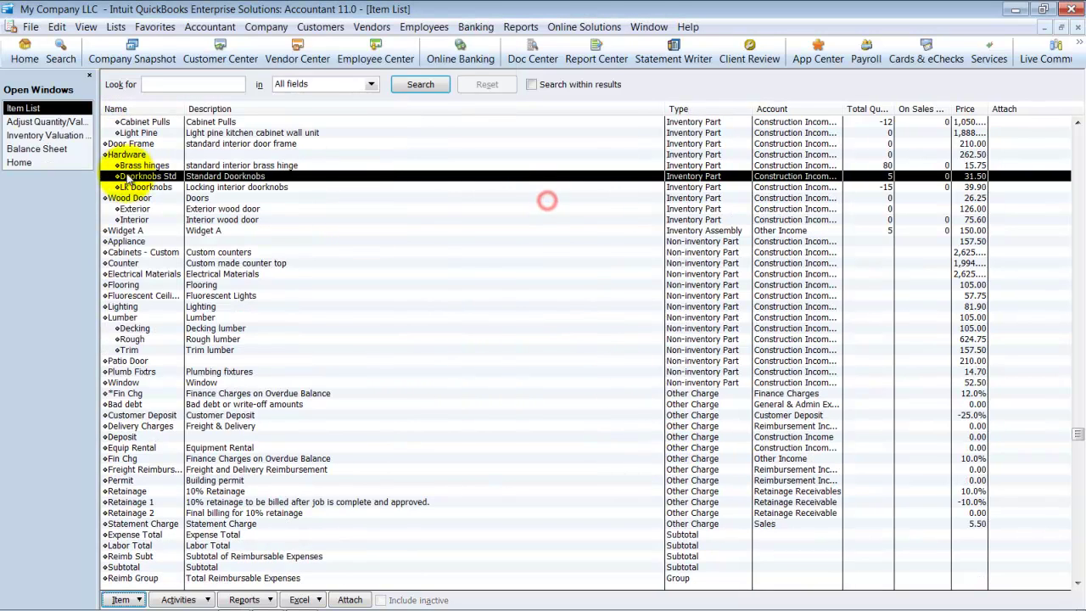
scroll(177, 399, "down", 4)
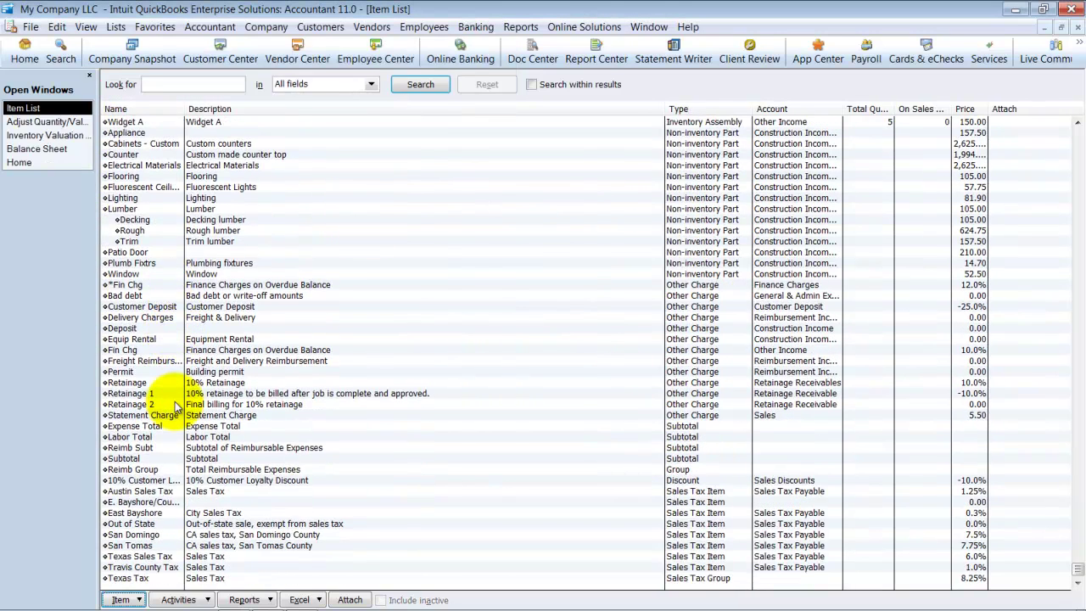
scroll(153, 434, "up", 5)
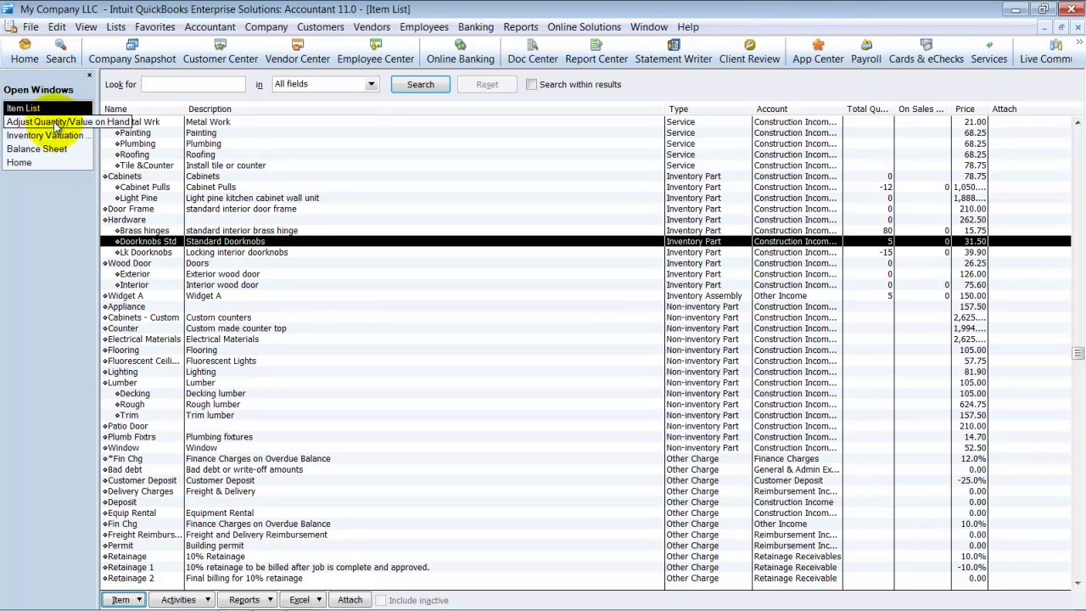
- Adjust Hardware:Lk Doorknobs to a new quantity of 0 against Ask My Accountant and save
left_click(56, 122)
left_click(160, 240)
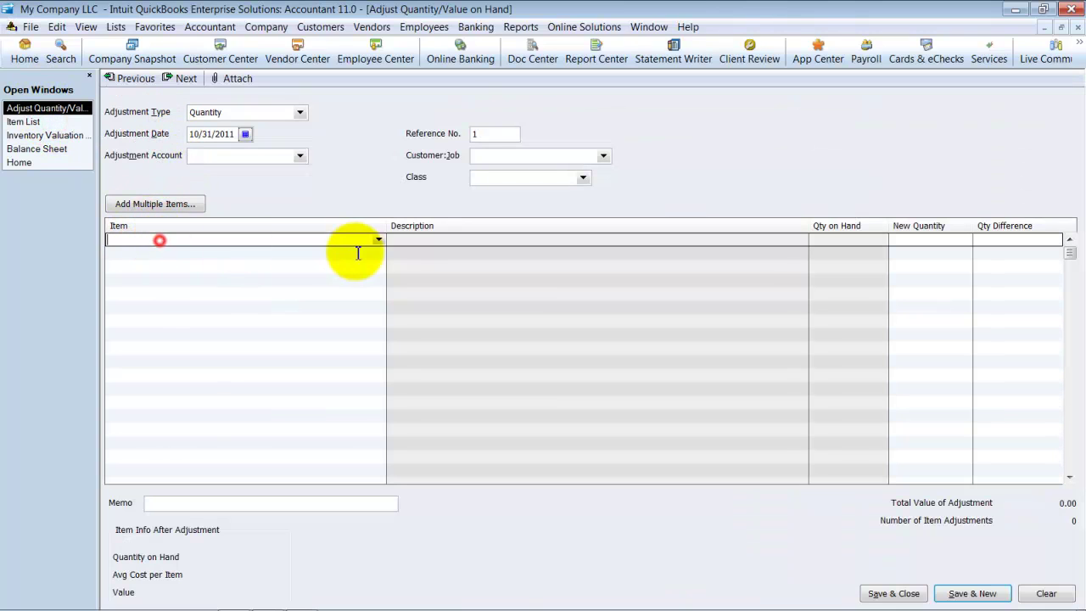
type("Lk Doorknobs")
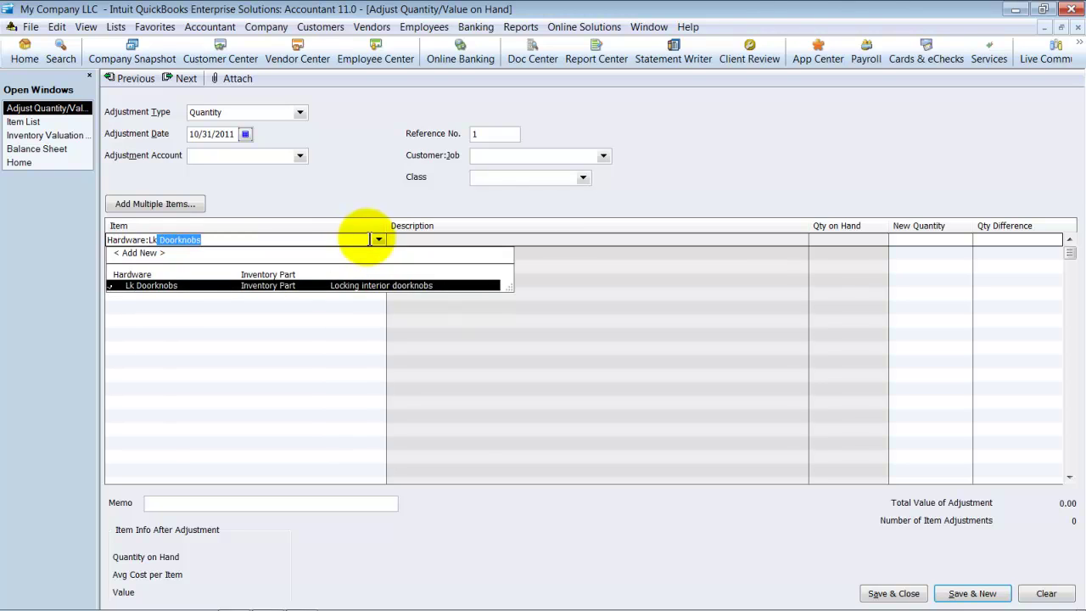
key("Tab")
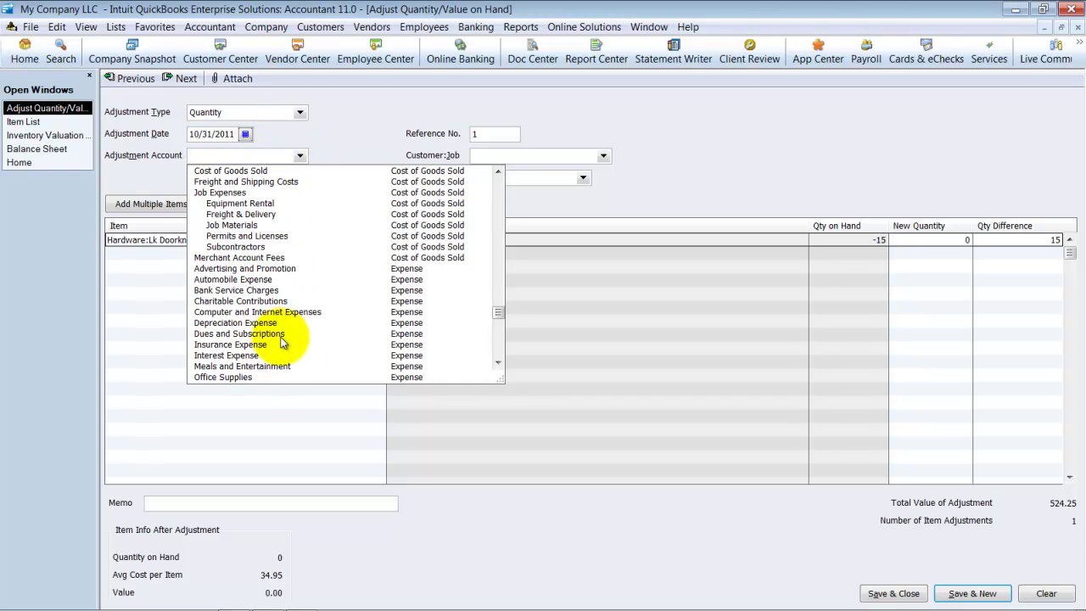
scroll(282, 340, "down", 5)
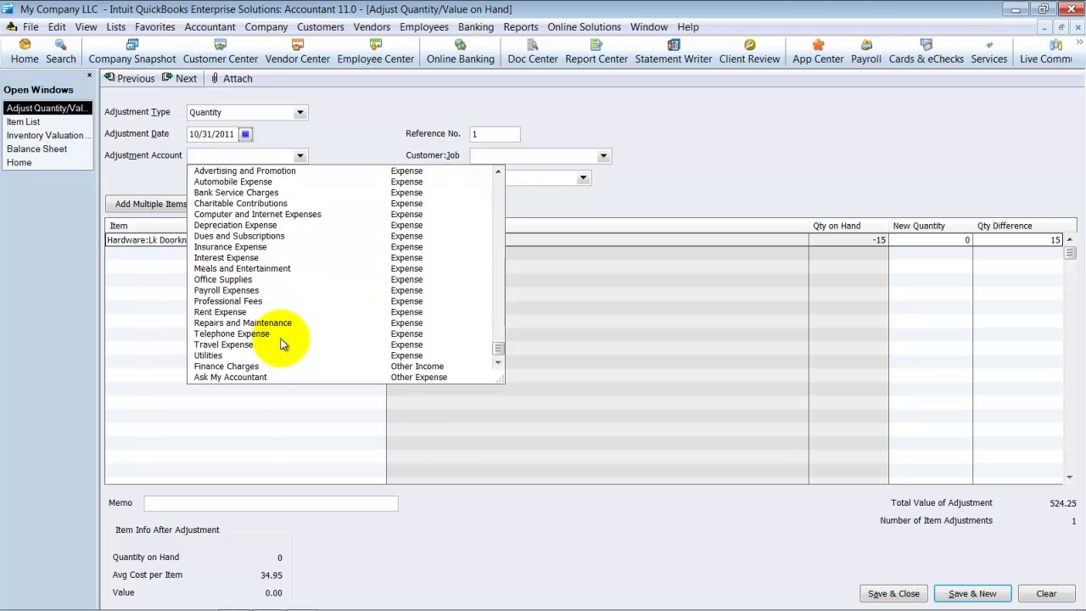
left_click(217, 378)
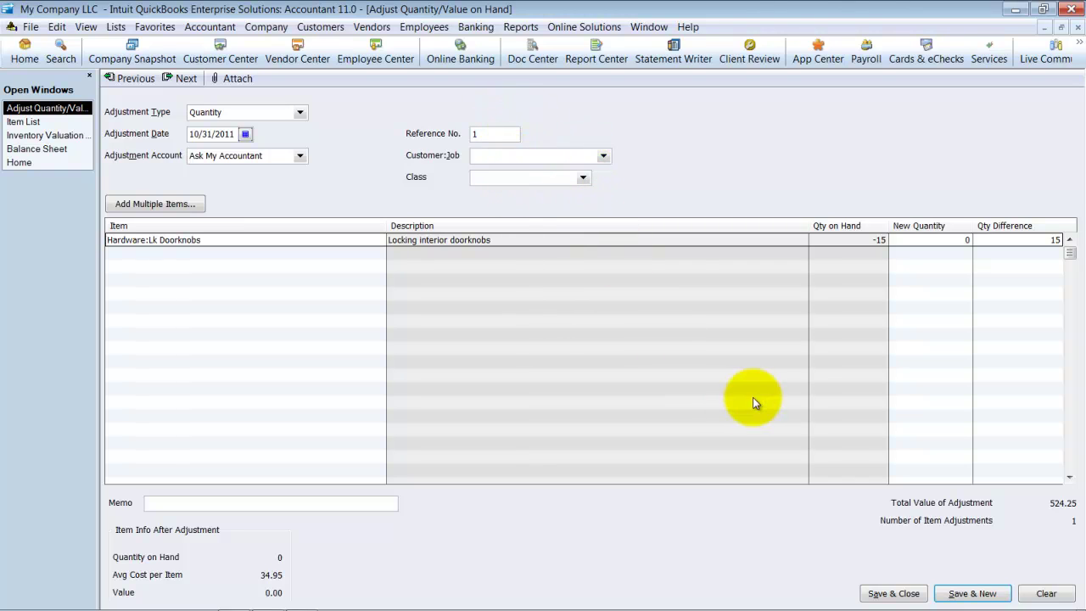
left_click(896, 595)
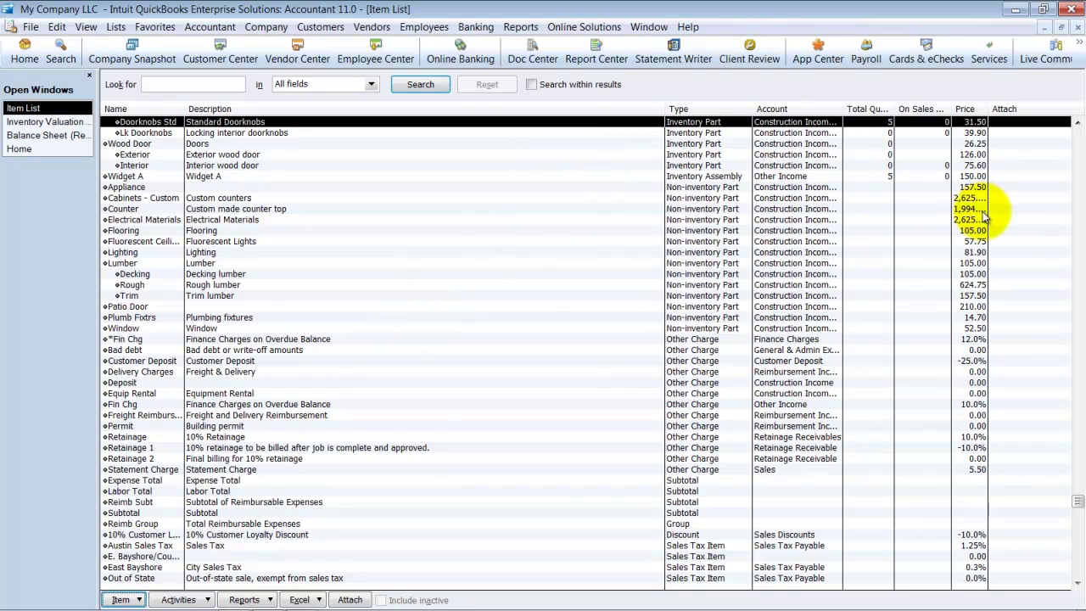
left_click(923, 135)
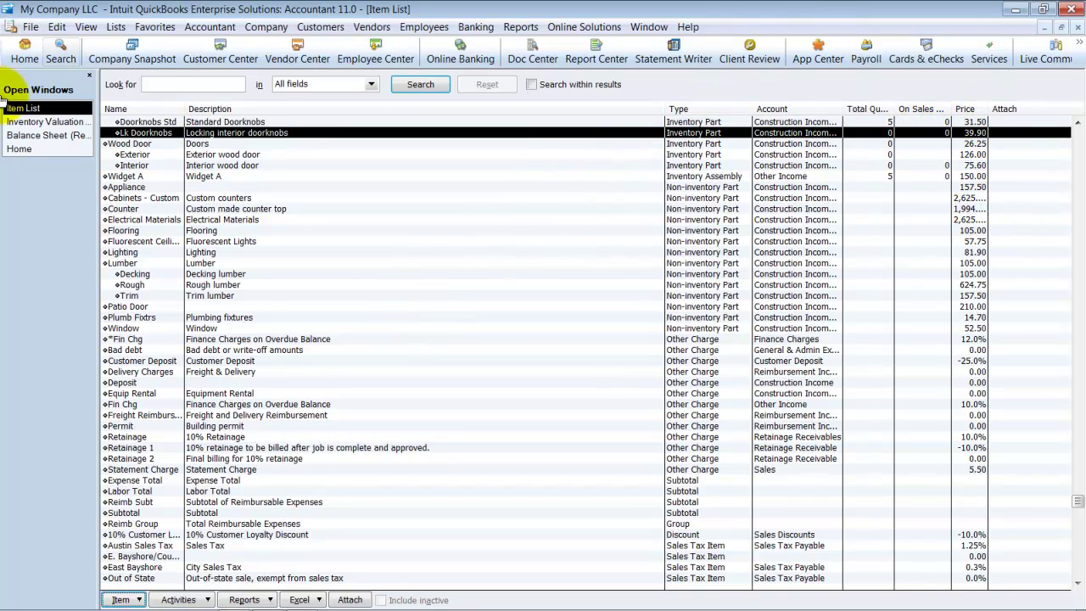
left_click(57, 122)
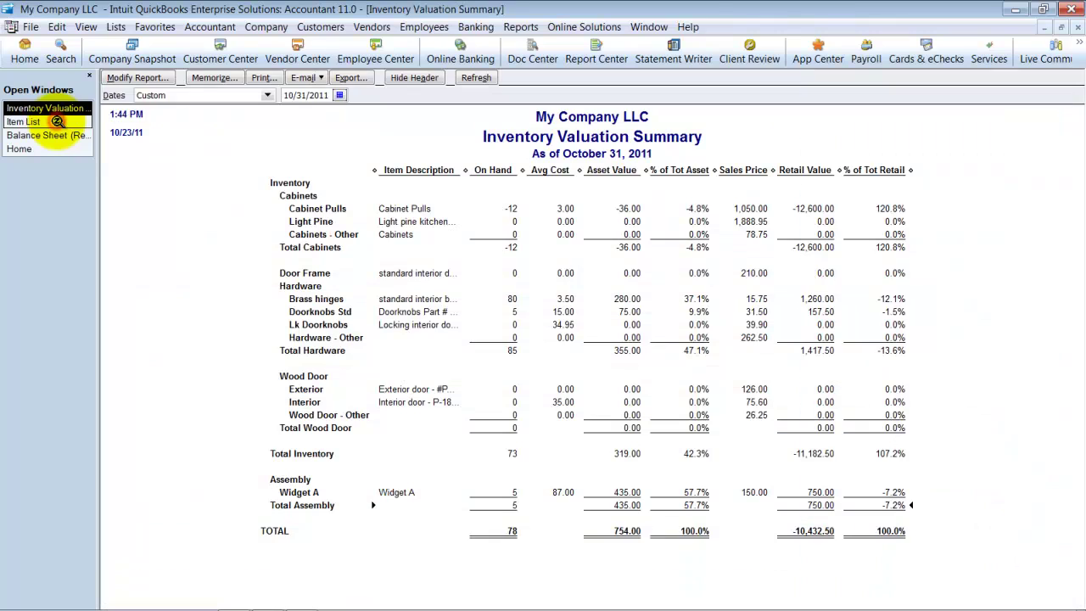
left_click(626, 531)
left_click(46, 135)
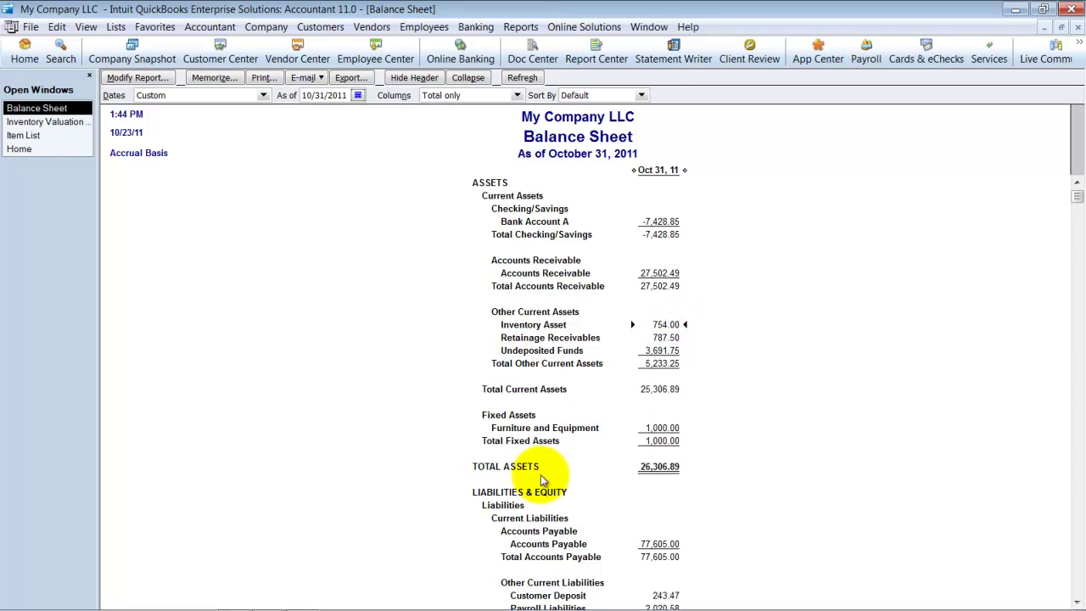
left_click(58, 122)
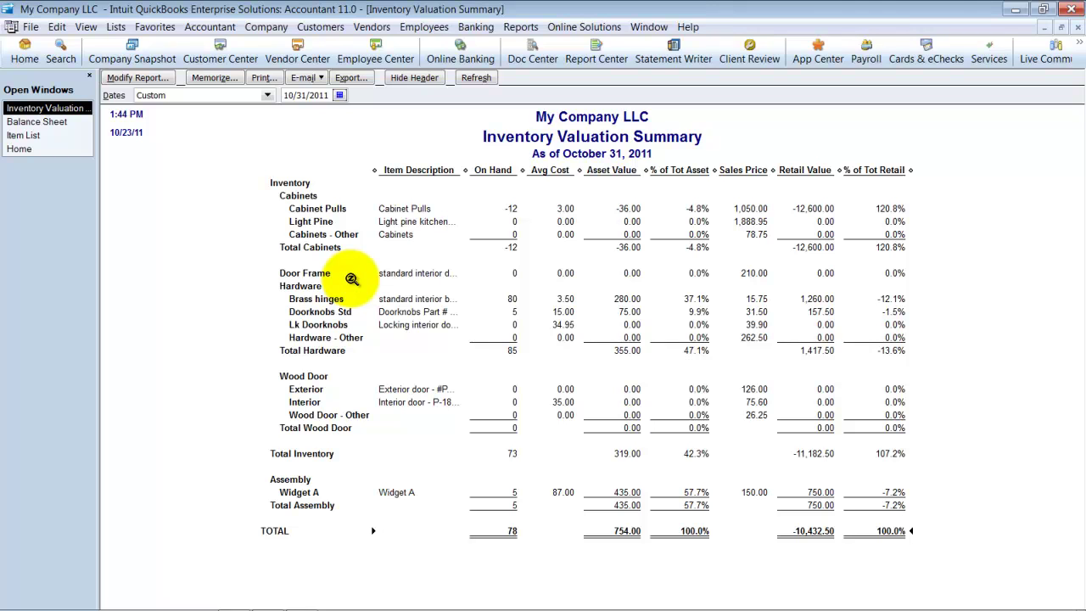
left_click(55, 124)
left_click(30, 135)
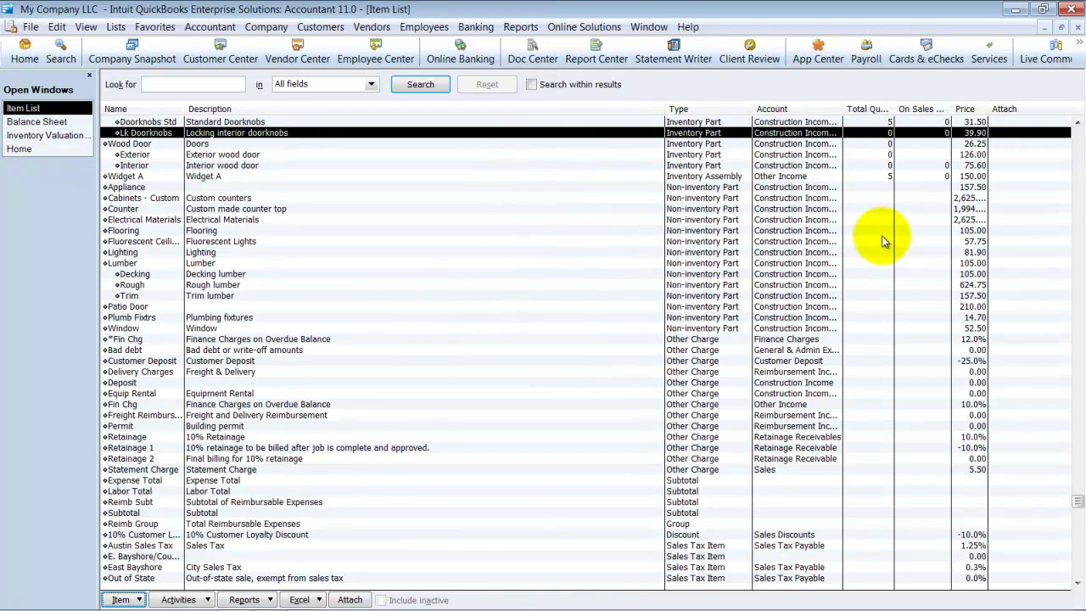
- Import the original items.IIF from the Desktop and acknowledge the success message
left_click(32, 28)
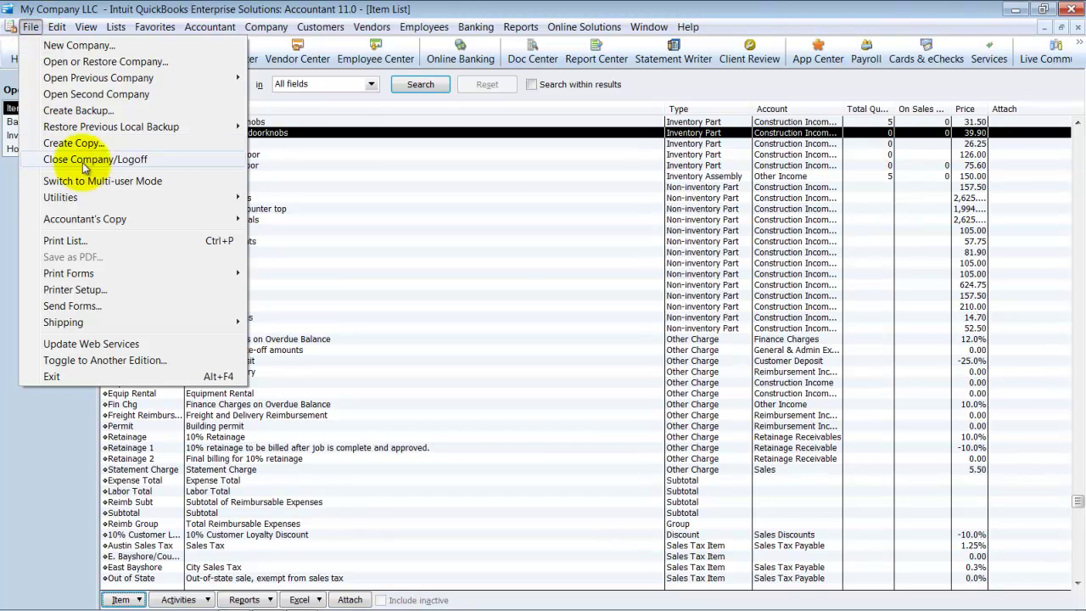
mouse_move(174, 205)
mouse_move(354, 216)
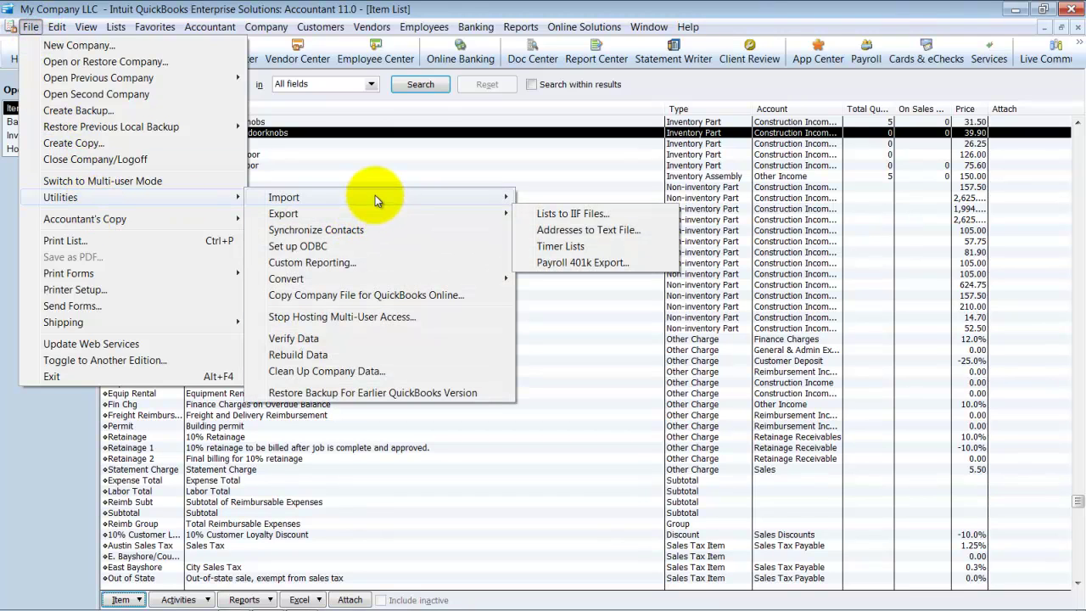
mouse_move(375, 195)
left_click(586, 215)
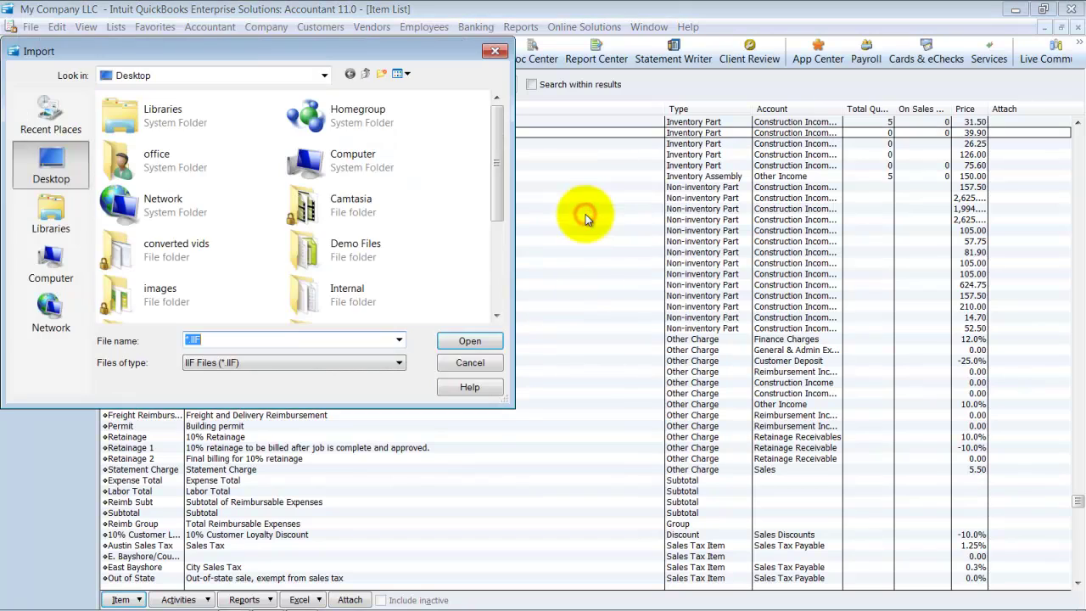
left_click_drag(496, 127, 500, 236)
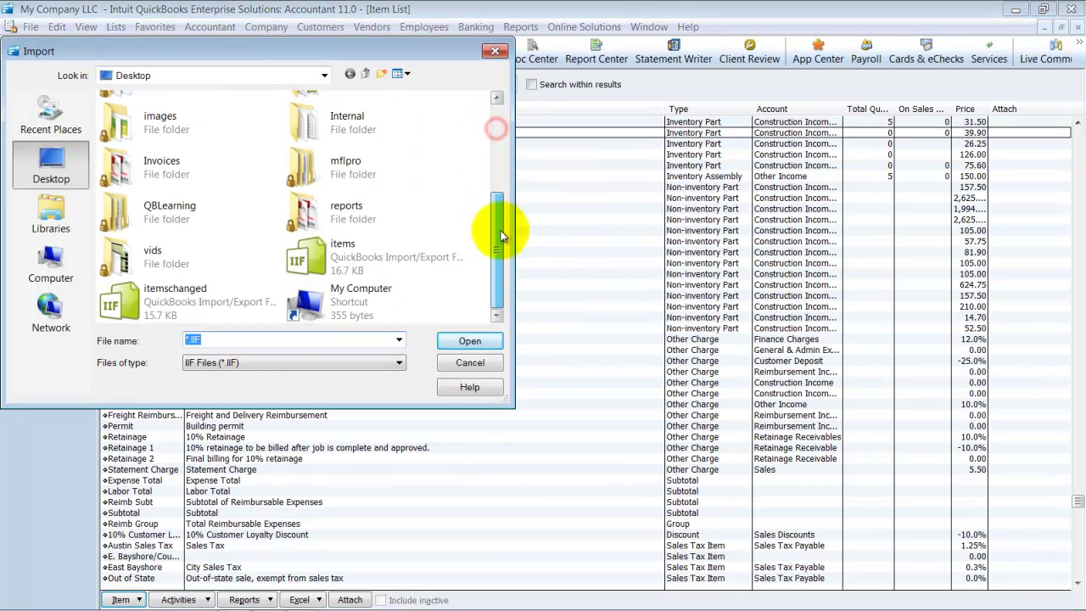
double_click(303, 251)
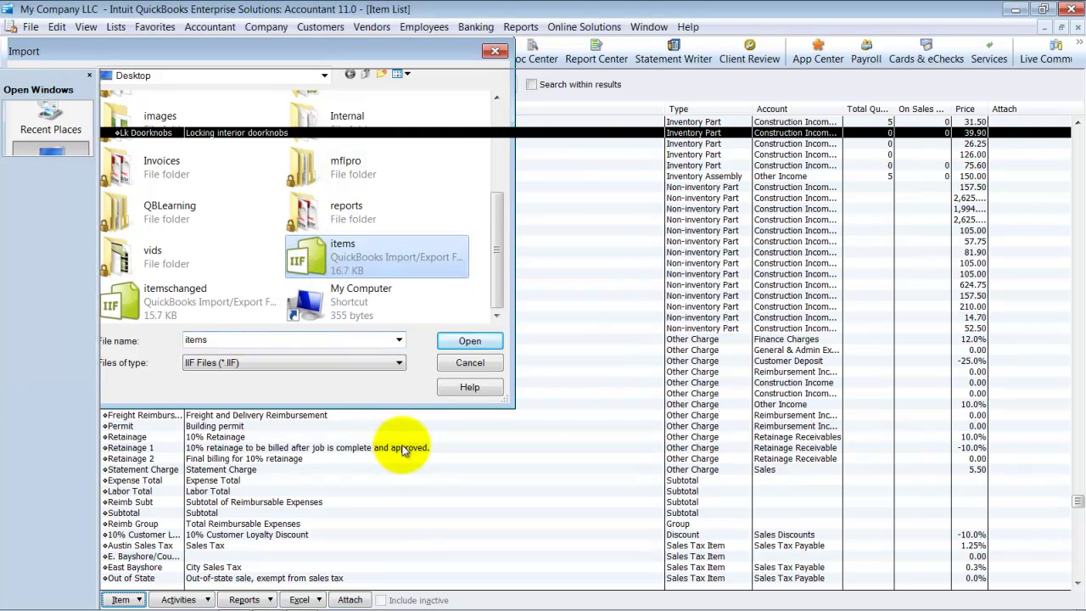
left_click(542, 200)
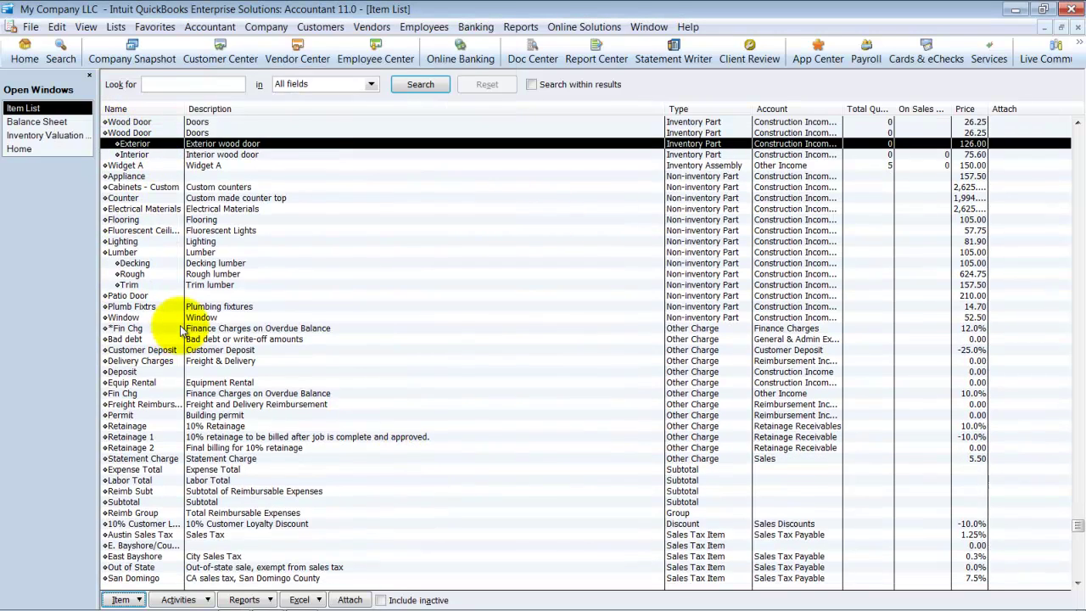
- Show inactive items to confirm Lk Doorknobs is inactive, then close the Item List and reports
left_click(136, 599)
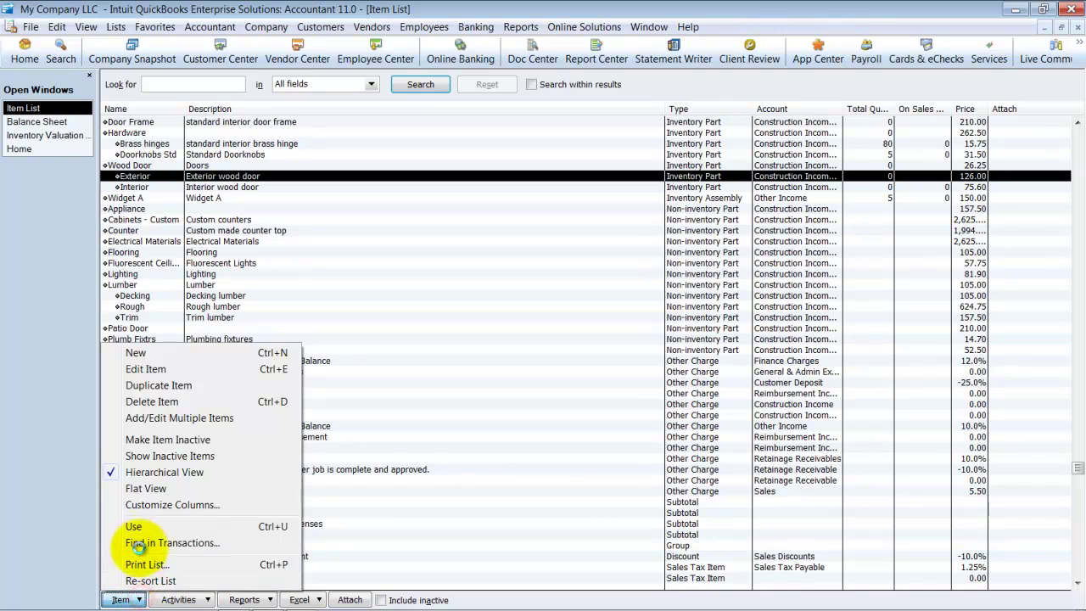
left_click(142, 455)
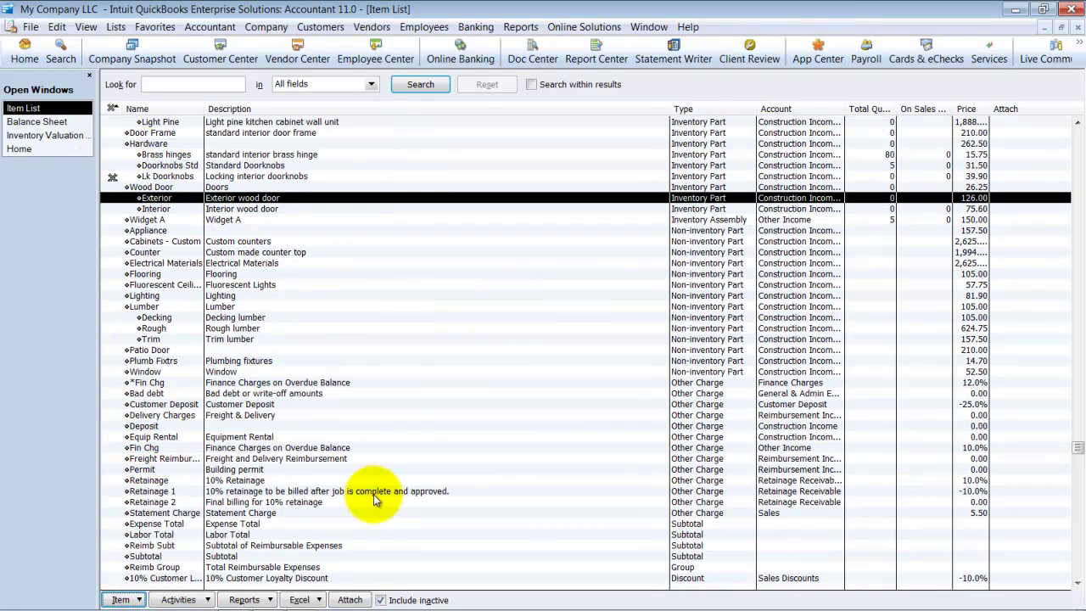
left_click(1070, 26)
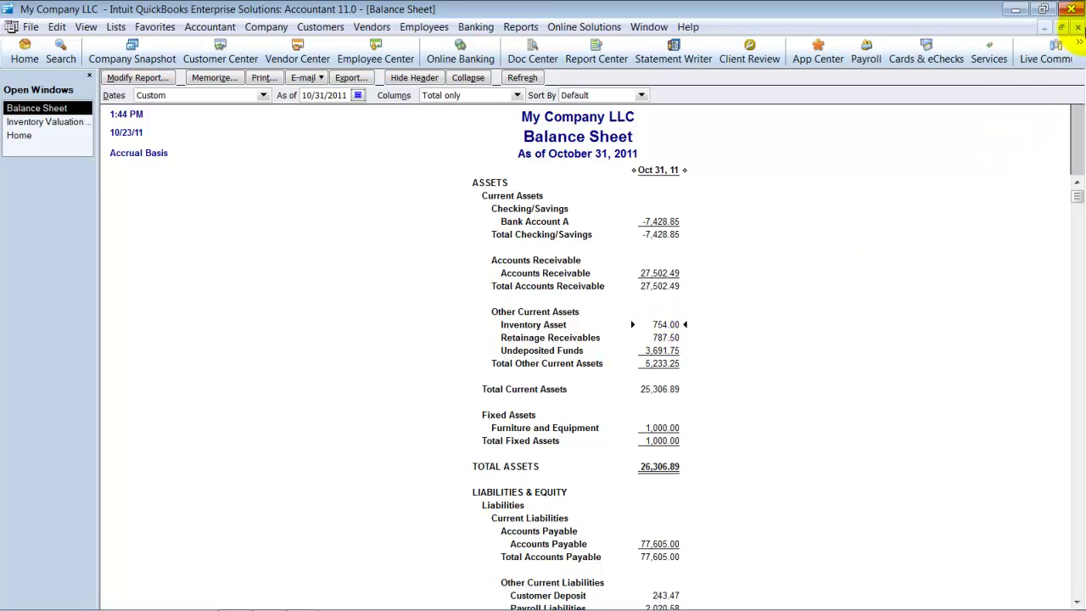
left_click(1078, 26)
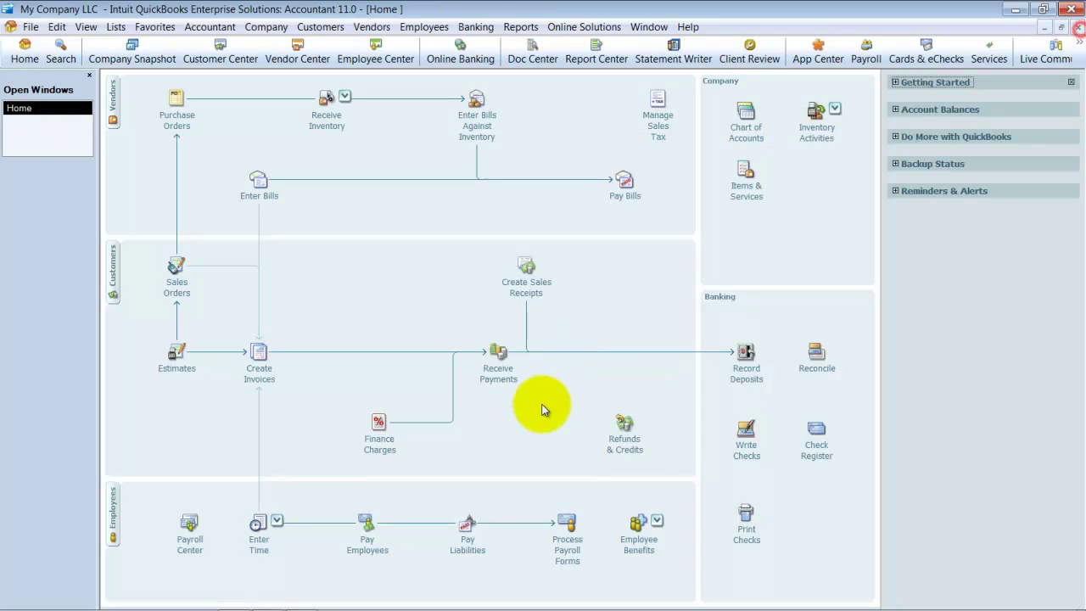